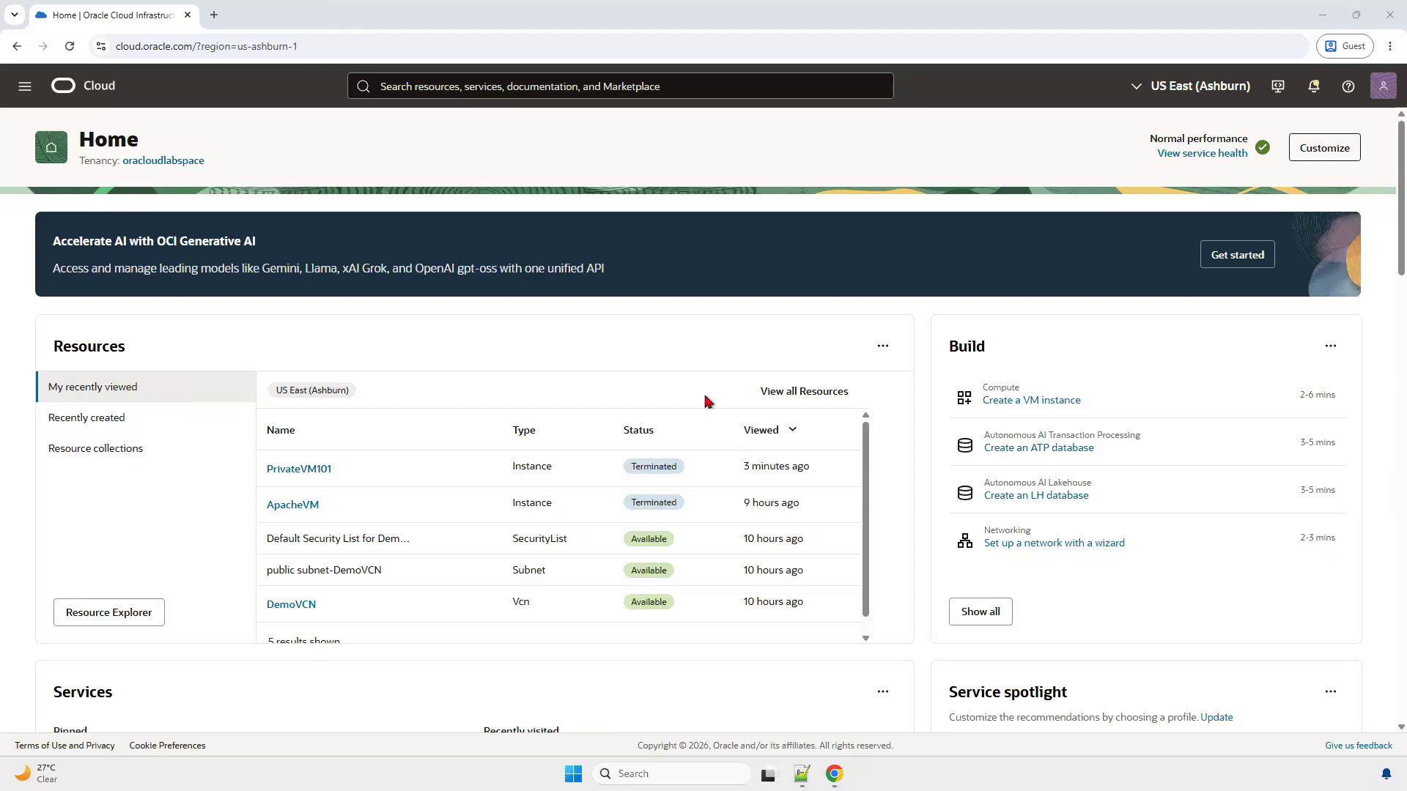
Open the Virtual cloud networks page under Networking.
{"action": "left_click", "coordinate": [29, 91]}
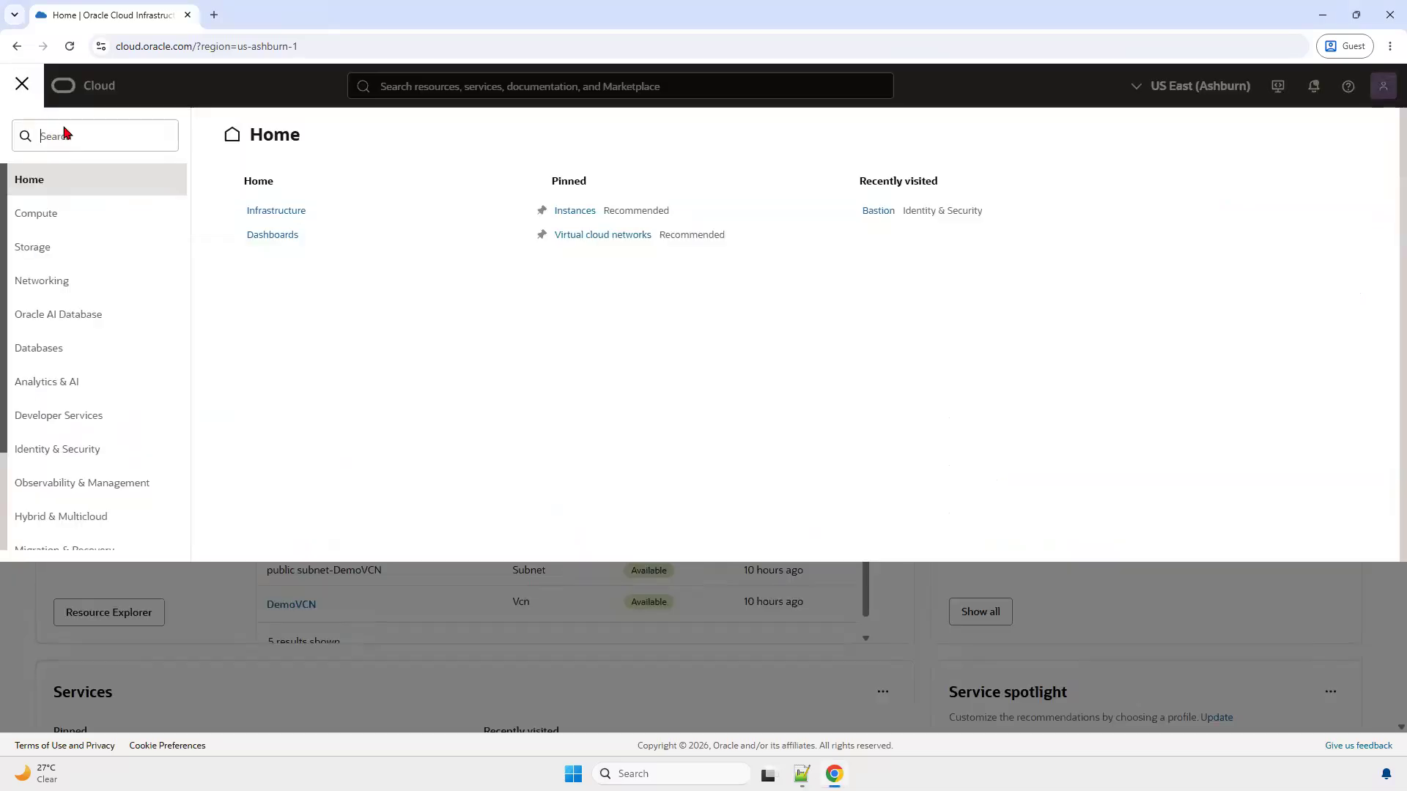
{"action": "left_click", "coordinate": [99, 288]}
{"action": "left_click", "coordinate": [313, 227]}
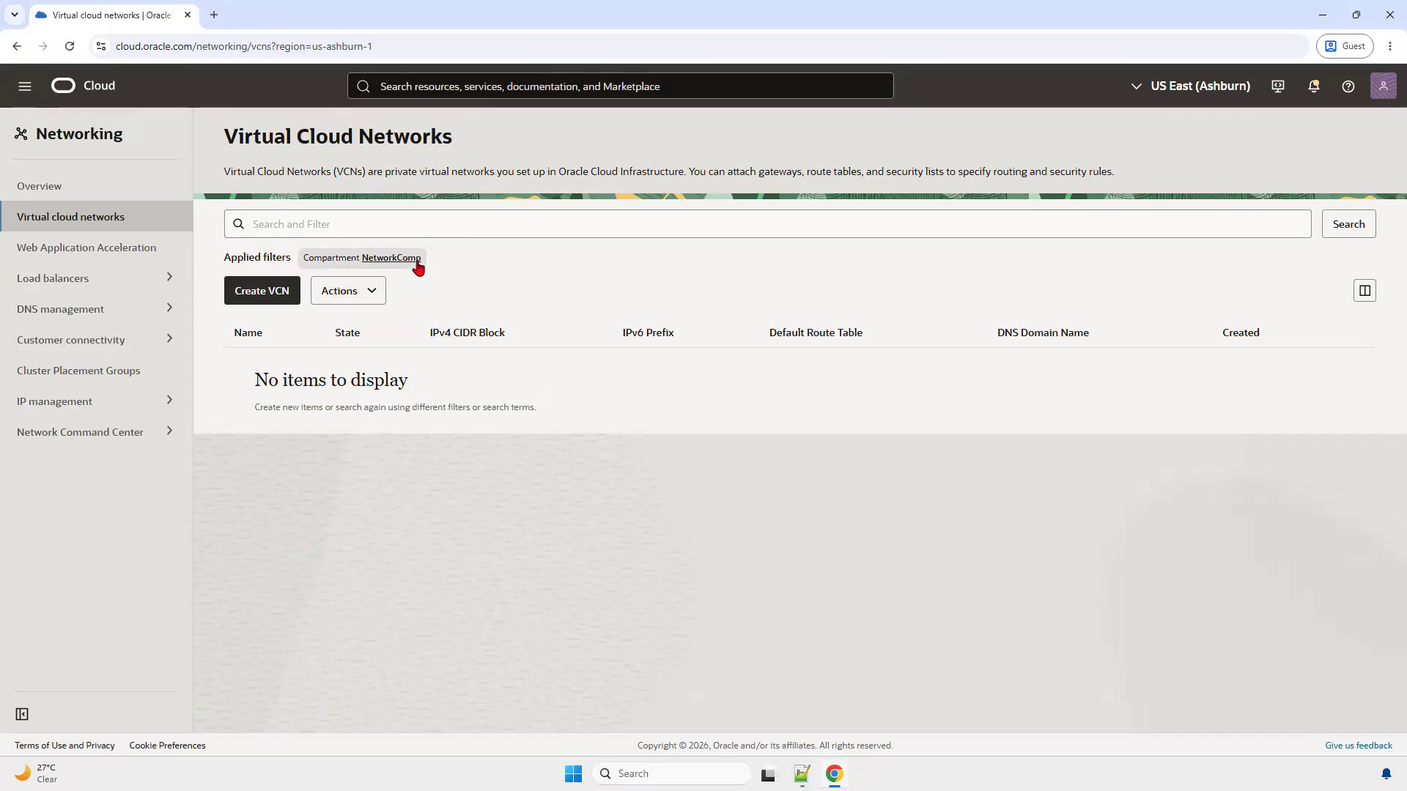
Start the VCN wizard with the Create VCN with Internet Connectivity option.
{"action": "left_click", "coordinate": [280, 294]}
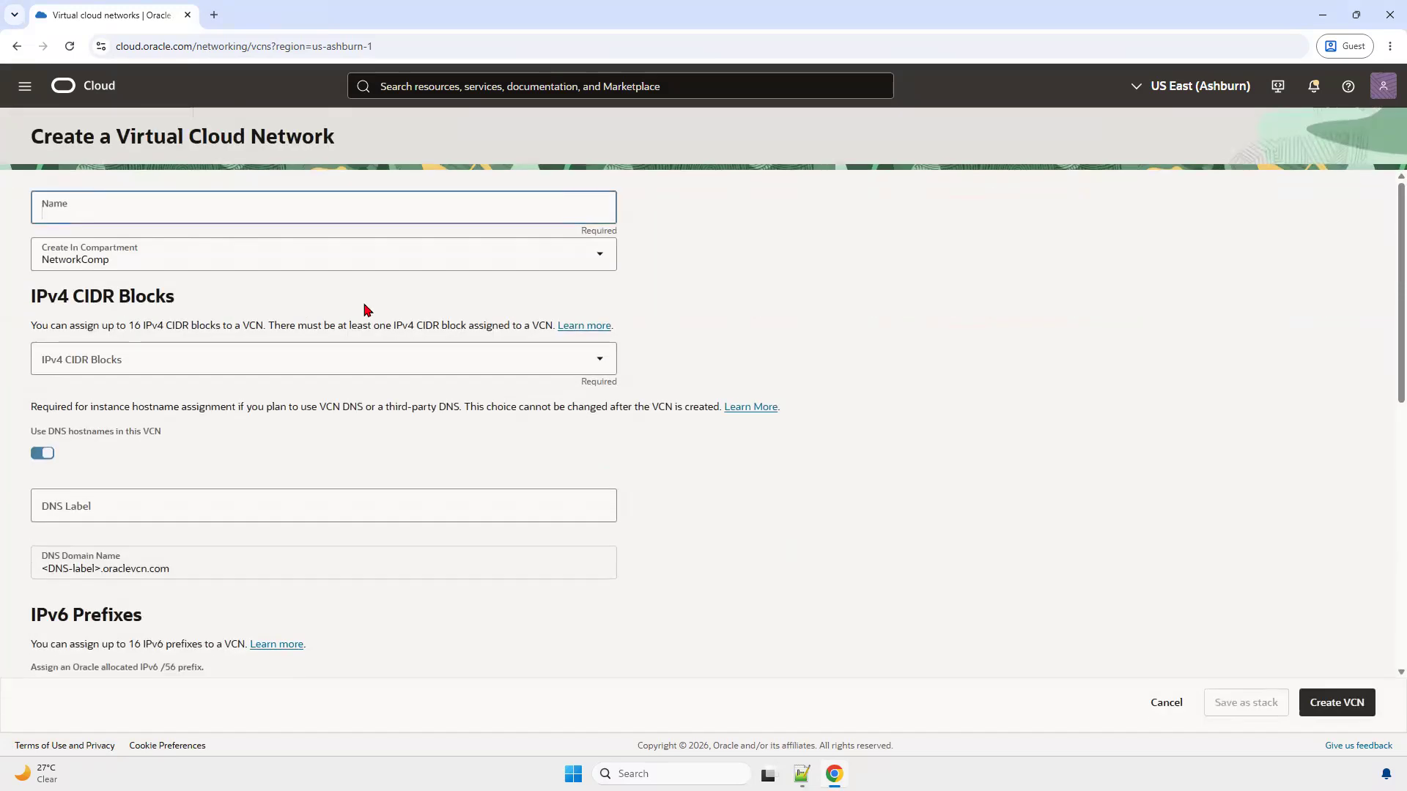
{"action": "left_click", "coordinate": [1165, 703]}
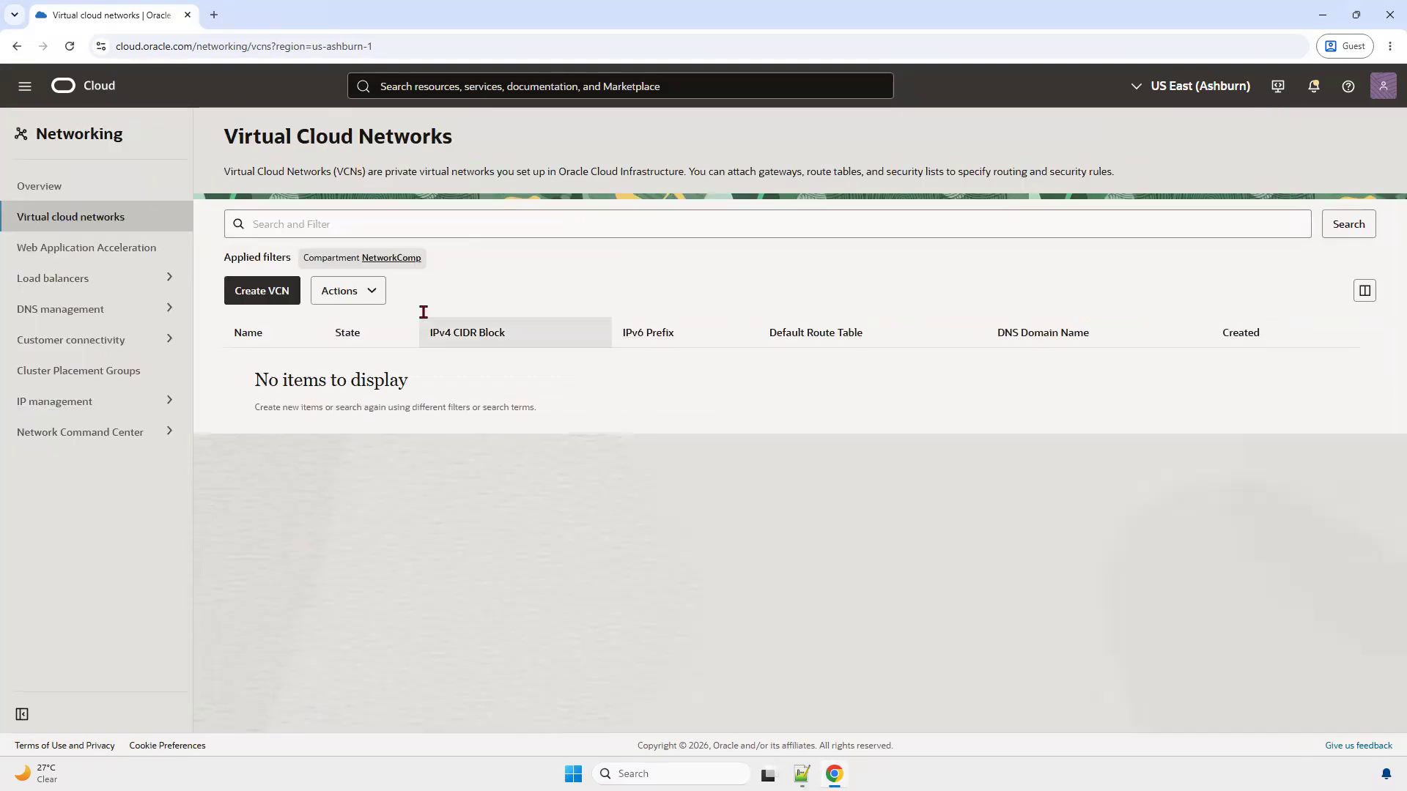
{"action": "left_click", "coordinate": [366, 297]}
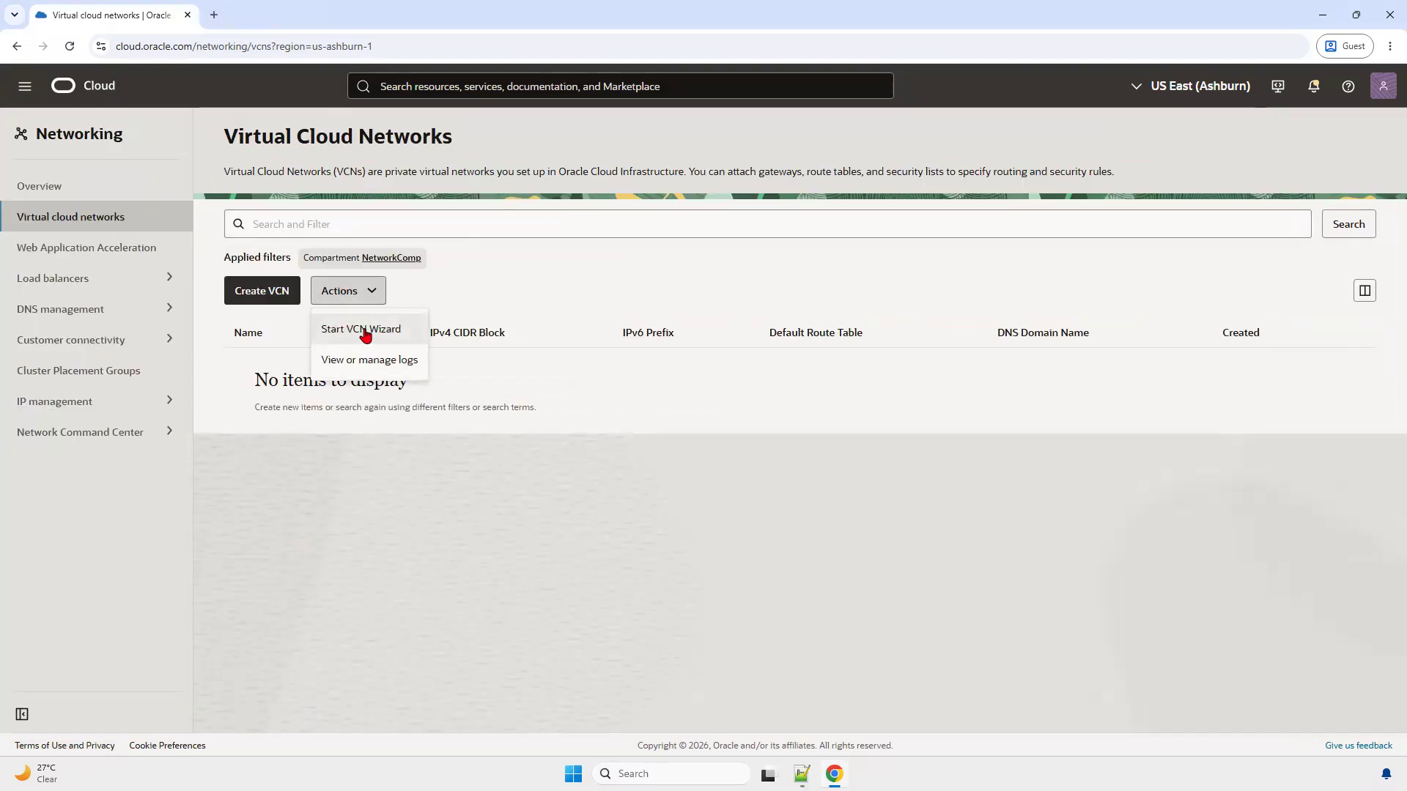
{"action": "left_click", "coordinate": [375, 332]}
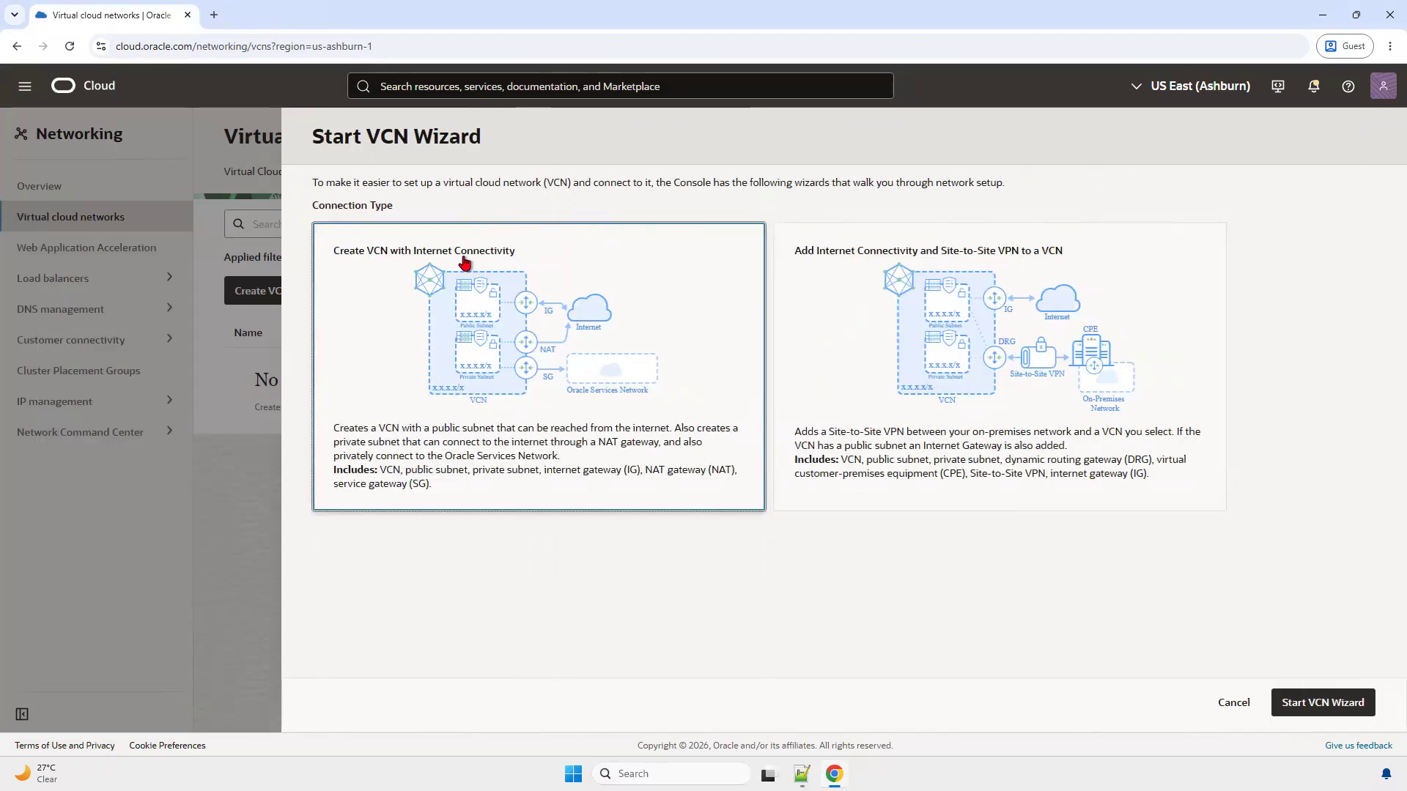
{"action": "left_click", "coordinate": [1358, 707]}
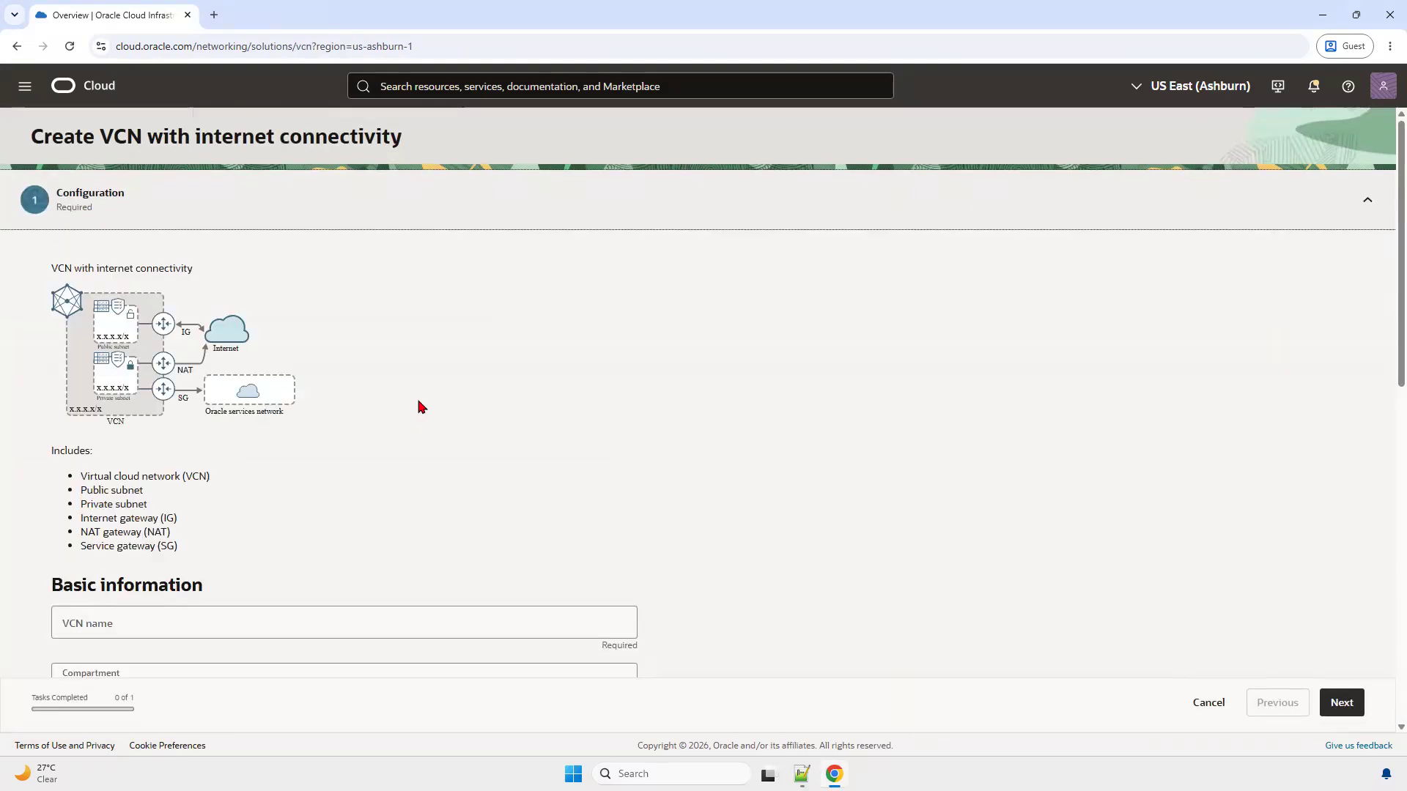
Name the VCN DemoVCN, keep the default compartment, CIDR blocks and tags, and continue to the review.
{"action": "scroll", "coordinate": [291, 453], "scroll_direction": "down", "scroll_amount": 6}
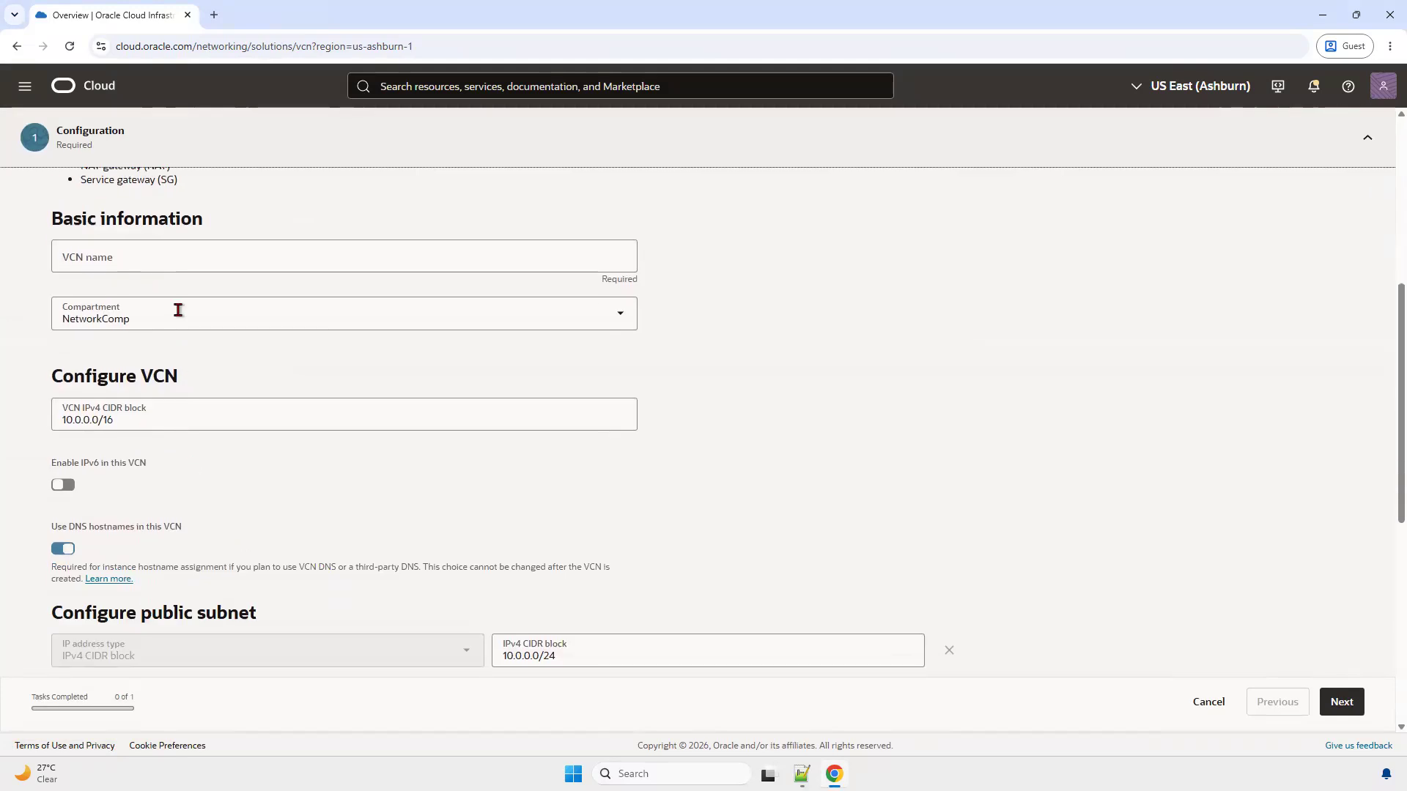
{"action": "left_click", "coordinate": [179, 268]}
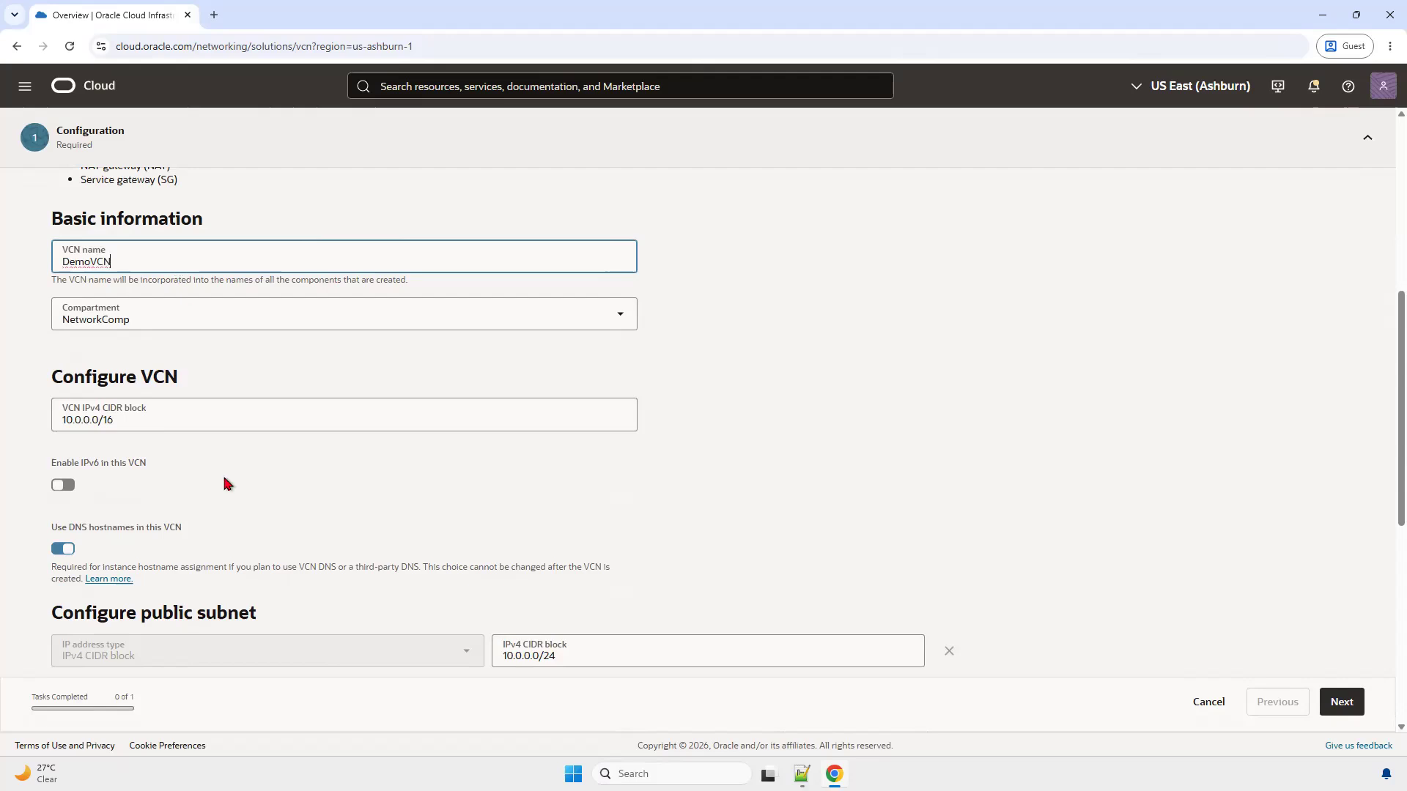
{"action": "scroll", "coordinate": [236, 404], "scroll_direction": "down", "scroll_amount": 1}
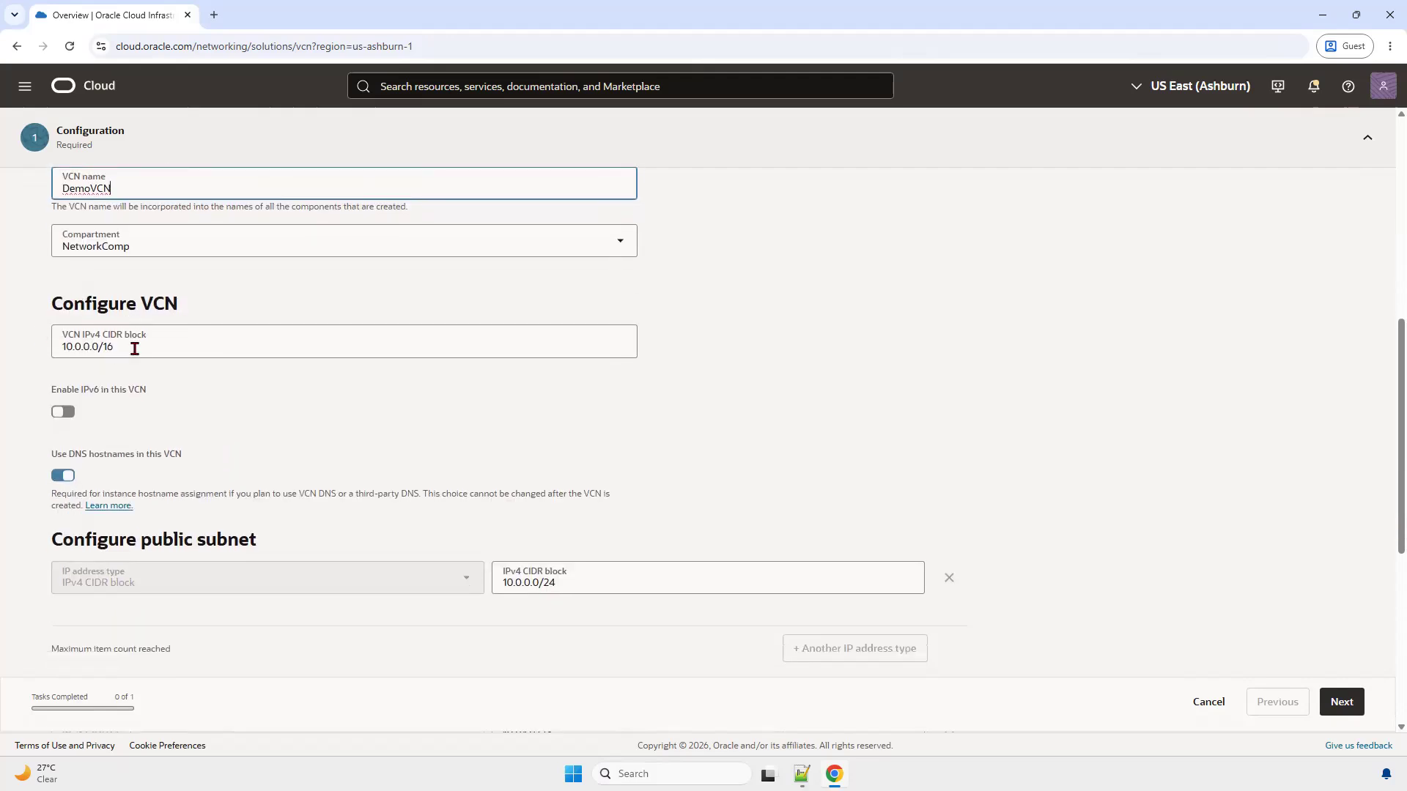
{"action": "scroll", "coordinate": [242, 409], "scroll_direction": "down", "scroll_amount": 3}
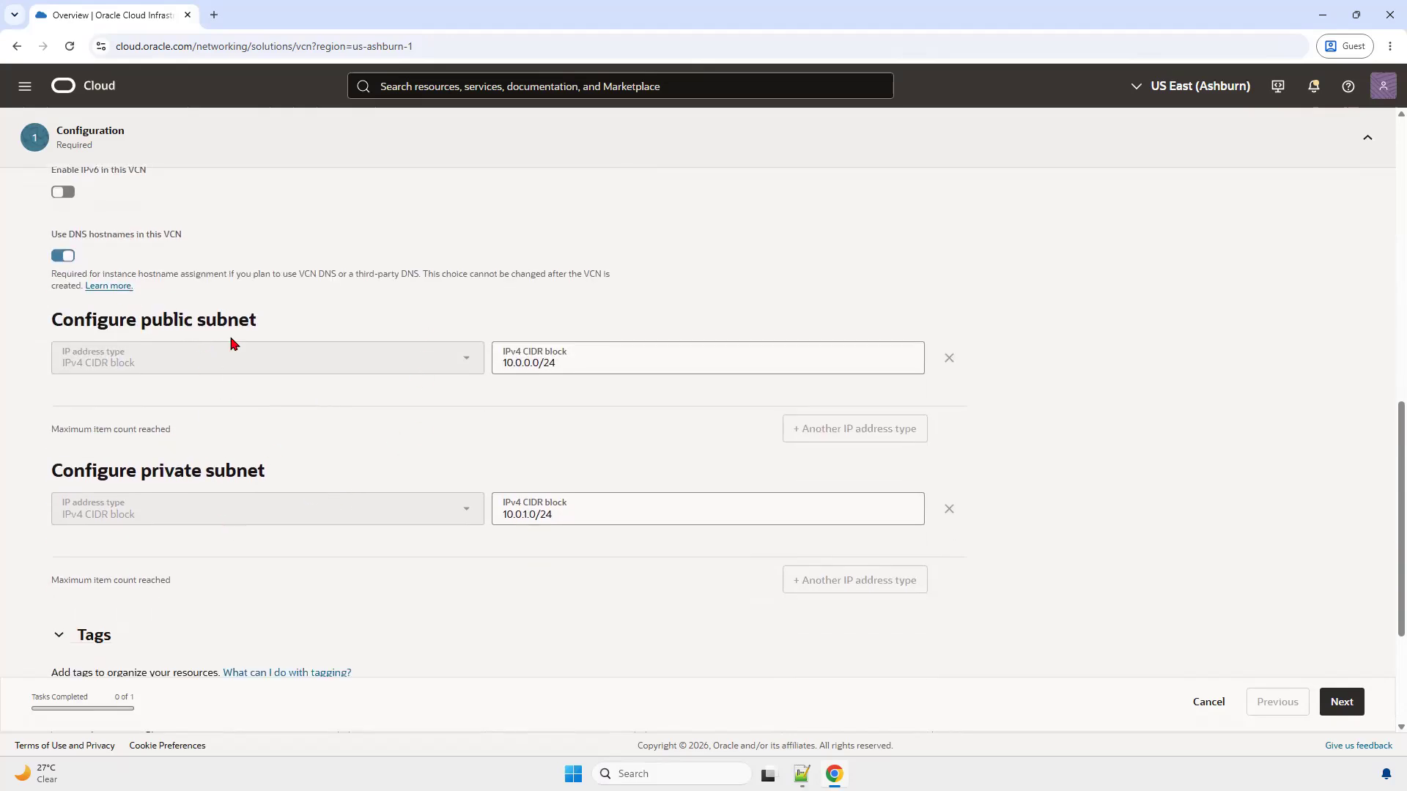
{"action": "scroll", "coordinate": [402, 429], "scroll_direction": "down", "scroll_amount": 3}
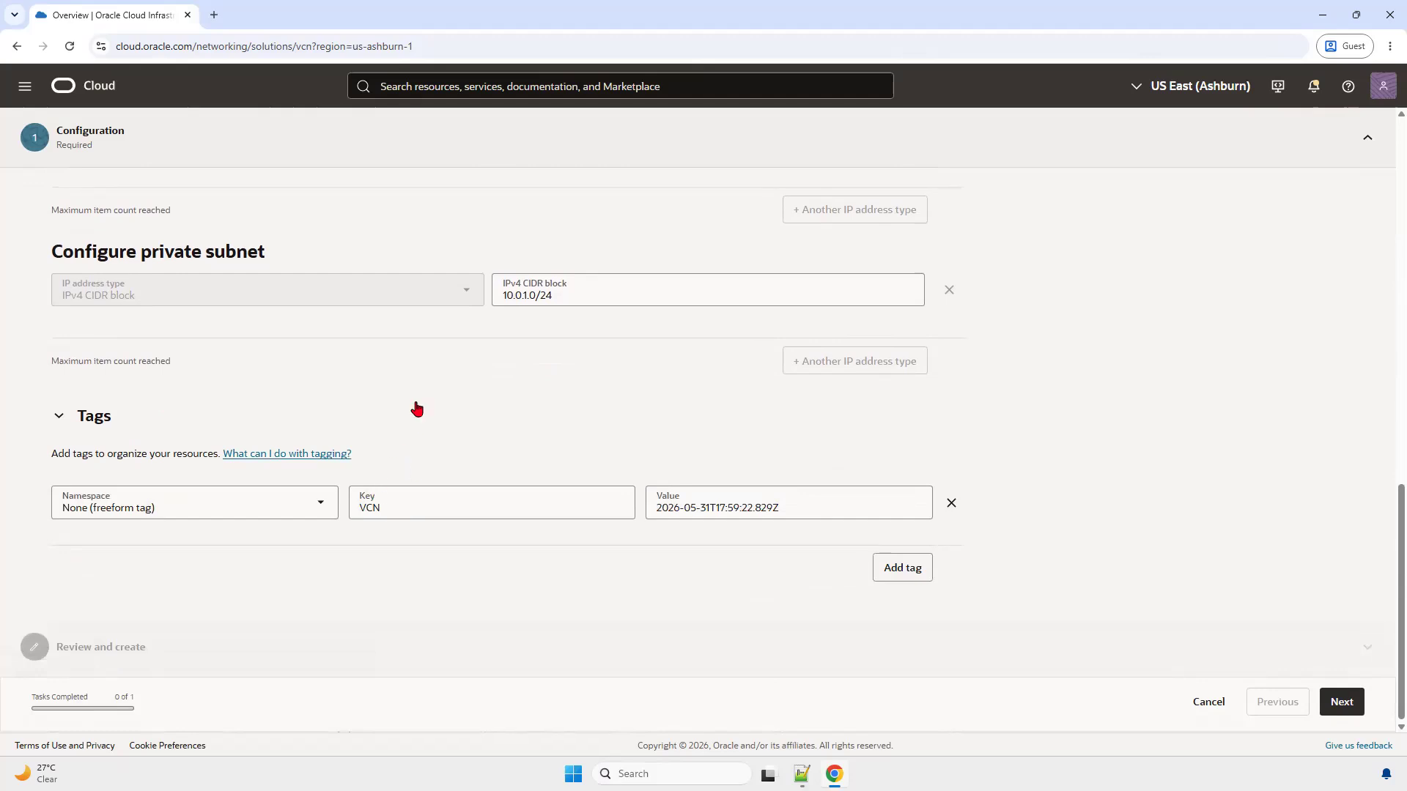
{"action": "scroll", "coordinate": [444, 432], "scroll_direction": "up", "scroll_amount": 10}
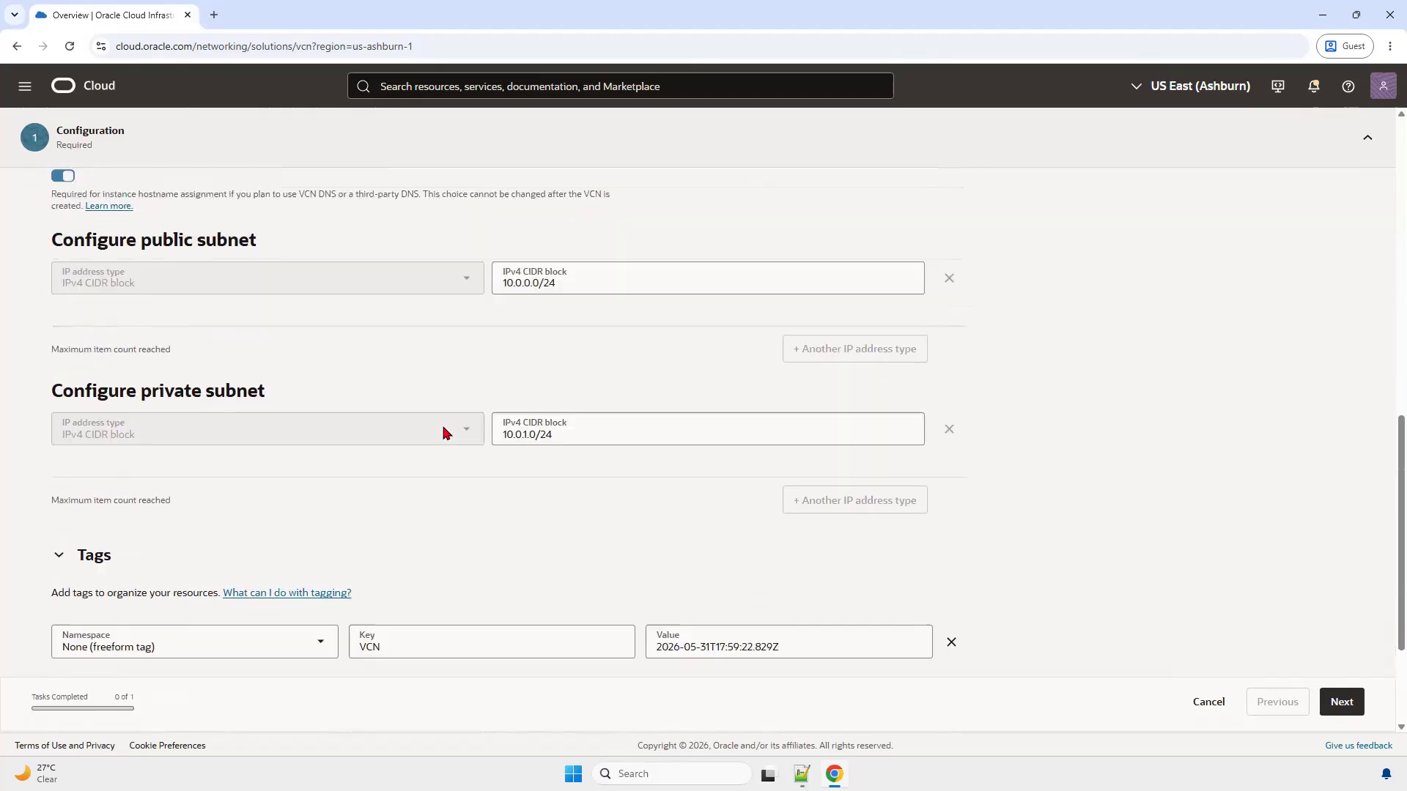
{"action": "scroll", "coordinate": [444, 432], "scroll_direction": "down", "scroll_amount": 6}
{"action": "scroll", "coordinate": [443, 433], "scroll_direction": "down", "scroll_amount": 3}
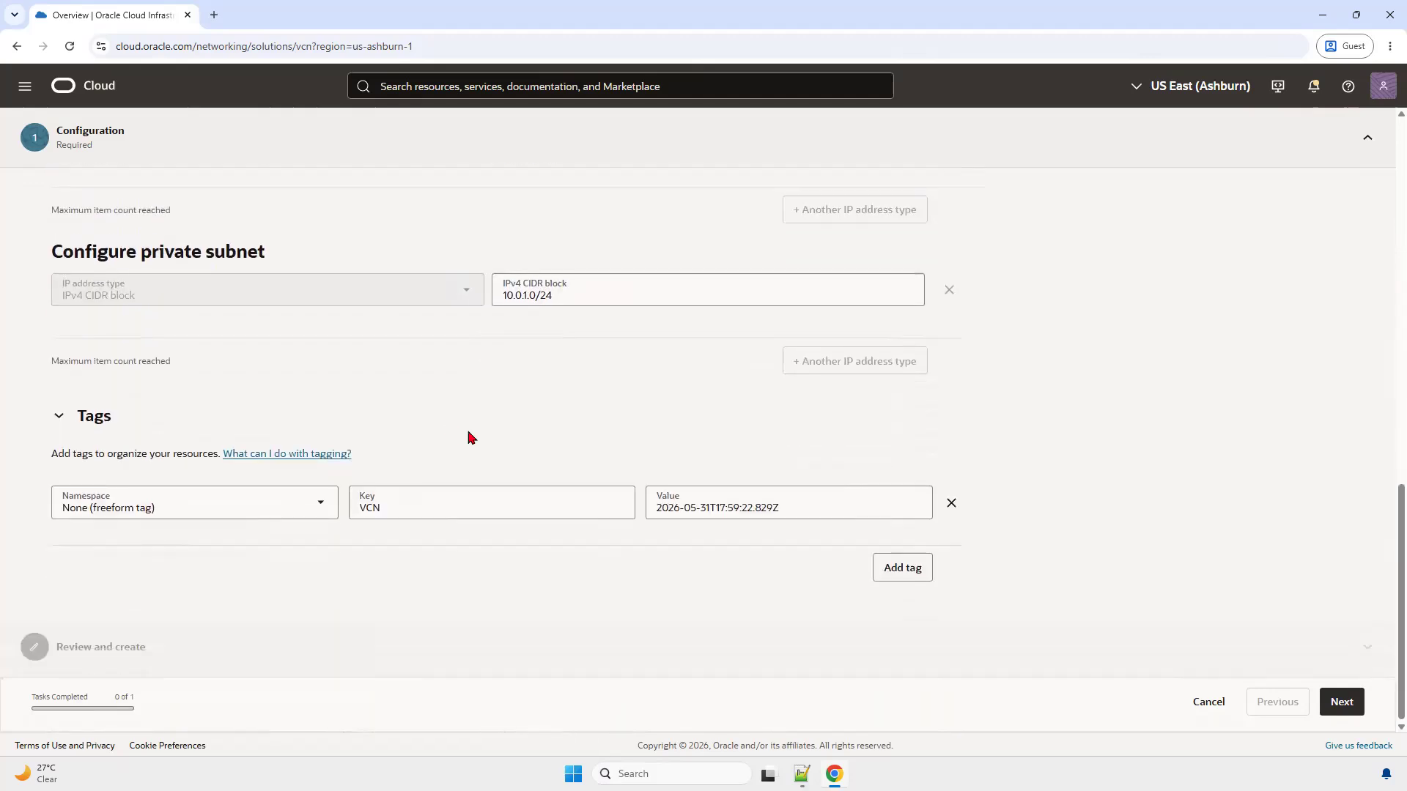
{"action": "left_click", "coordinate": [1342, 701]}
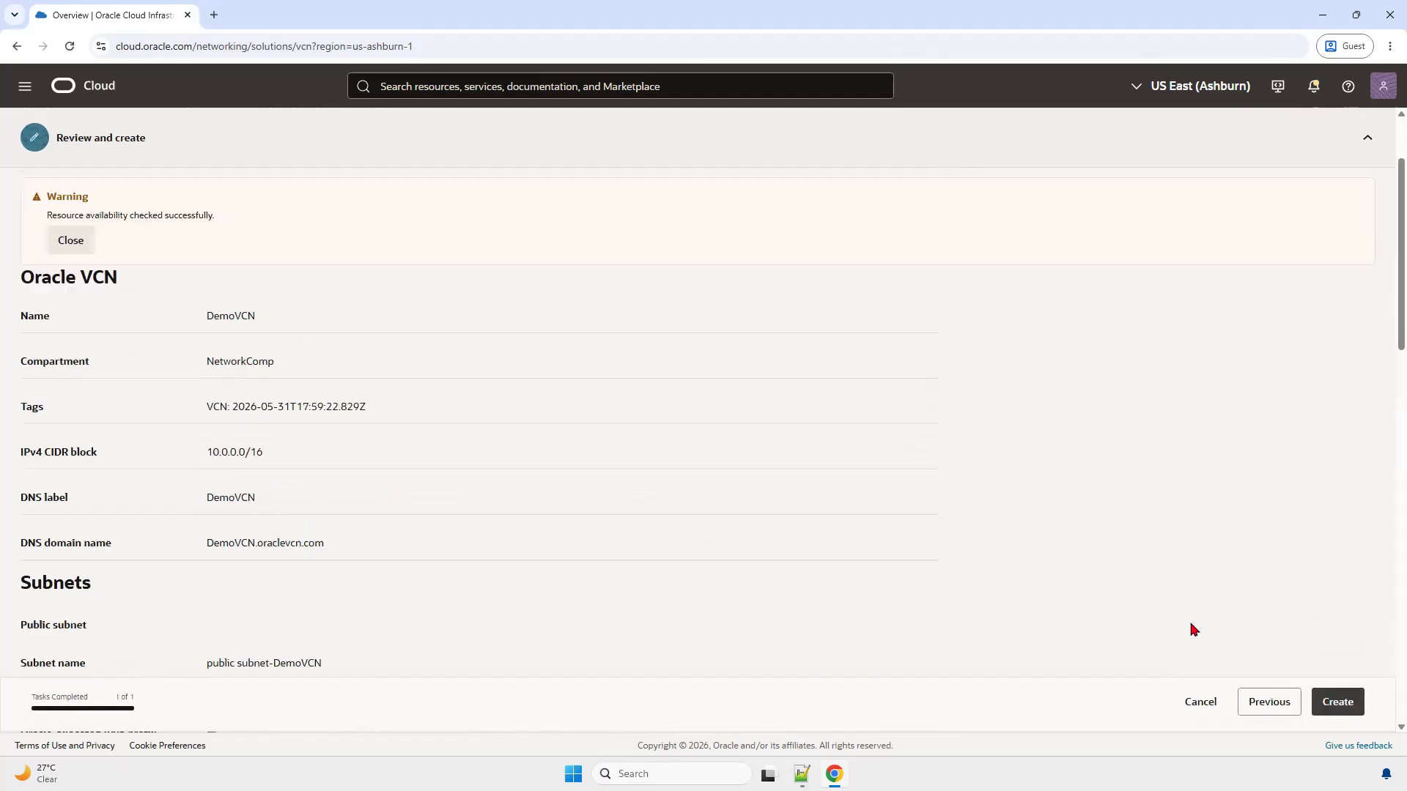
Review the VCN, subnet, gateway, security list and route table settings, and create DemoVCN.
{"action": "scroll", "coordinate": [330, 266], "scroll_direction": "down", "scroll_amount": 15}
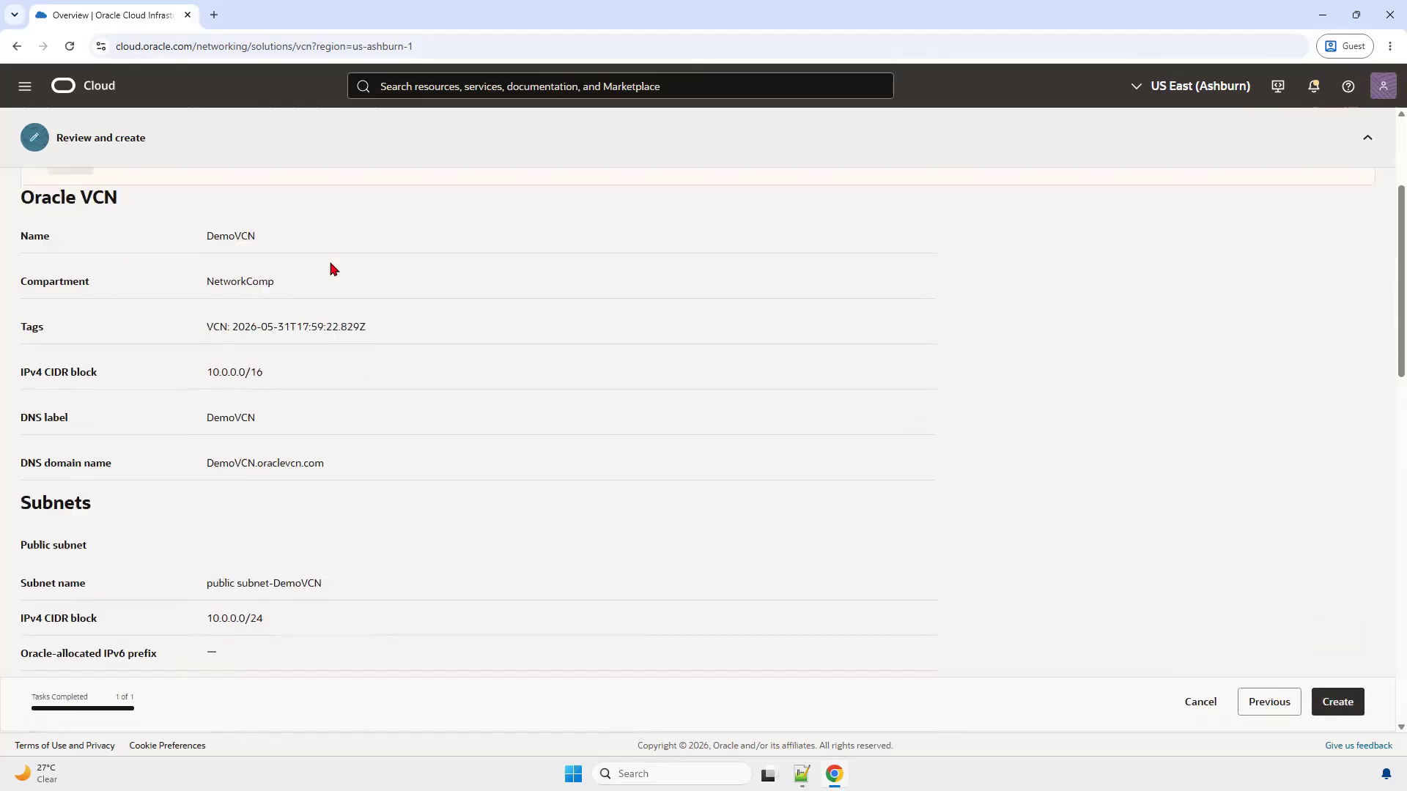
{"action": "scroll", "coordinate": [334, 268], "scroll_direction": "down", "scroll_amount": 1}
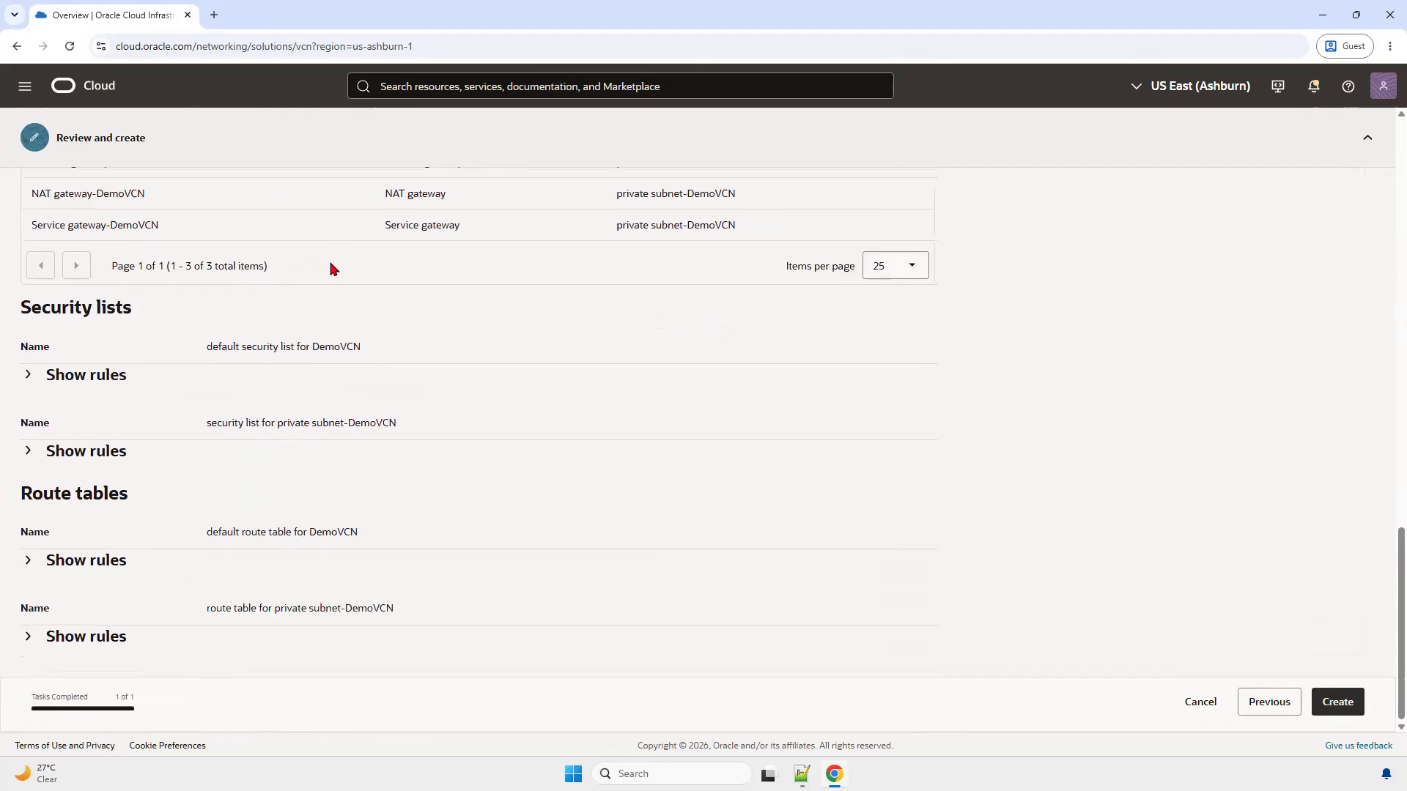
{"action": "scroll", "coordinate": [487, 490], "scroll_direction": "up", "scroll_amount": 12}
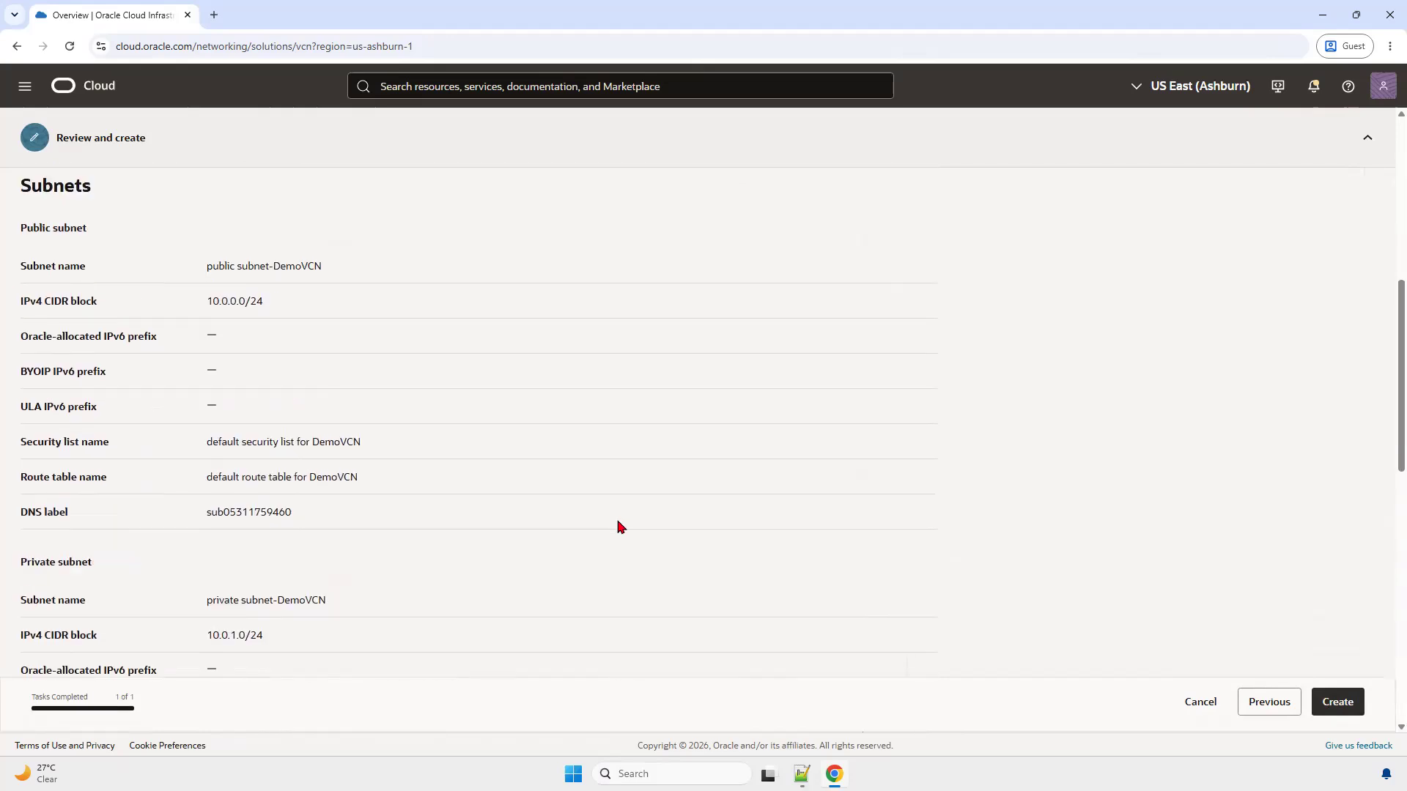
{"action": "scroll", "coordinate": [619, 527], "scroll_direction": "down", "scroll_amount": 10}
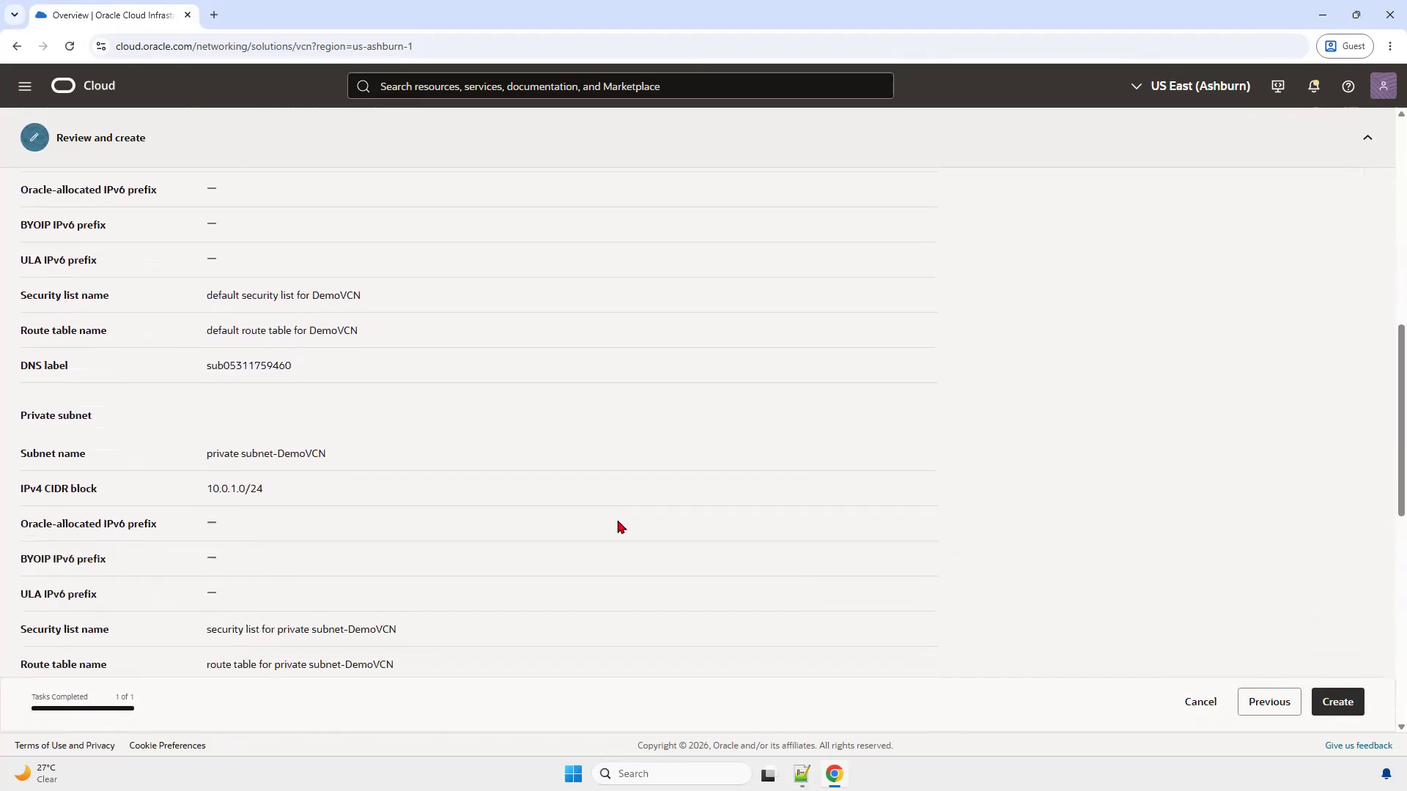
{"action": "left_click", "coordinate": [1351, 708]}
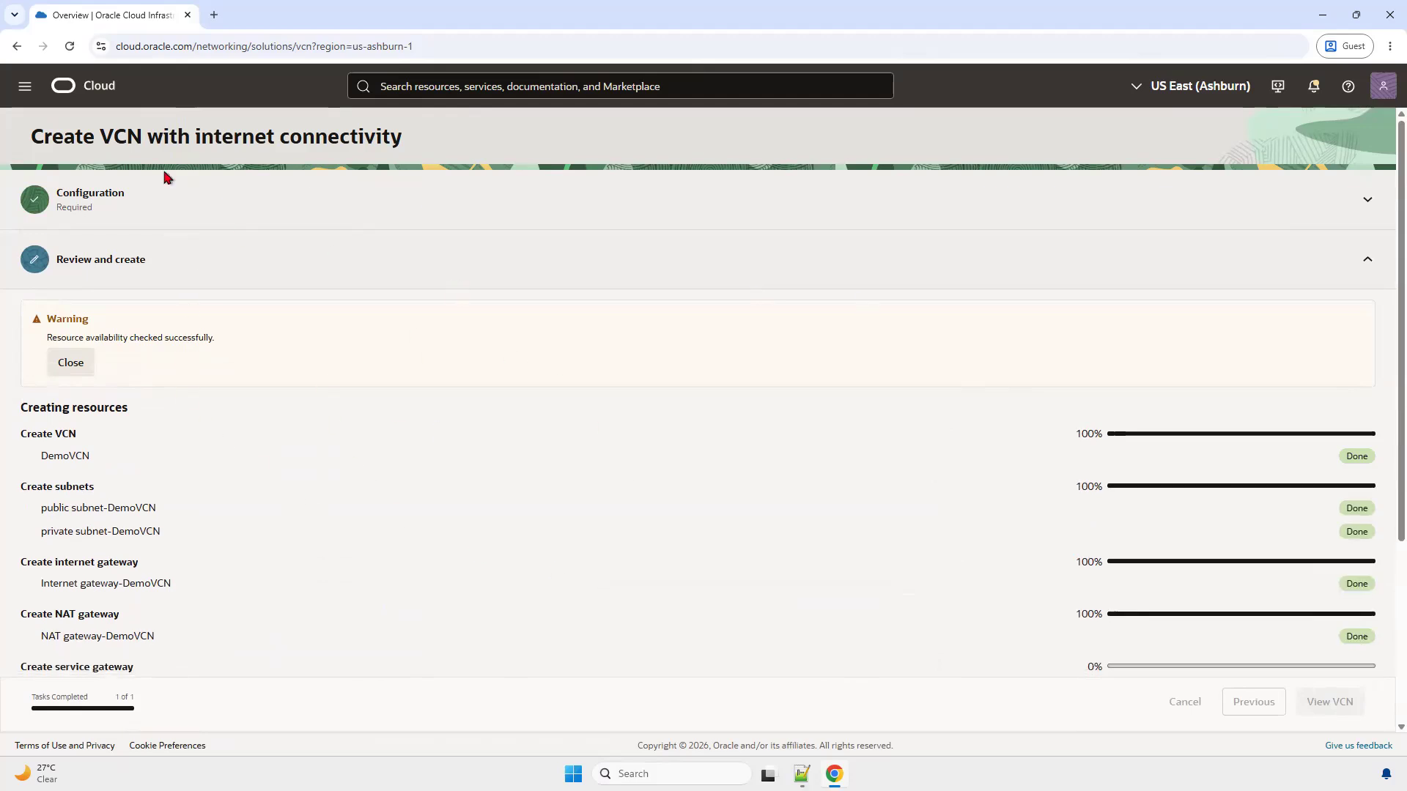
Follow the resource creation, open DemoVCN and check the IPv4 CIDR blocks of its private and public subnets.
{"action": "scroll", "coordinate": [155, 564], "scroll_direction": "down", "scroll_amount": 3}
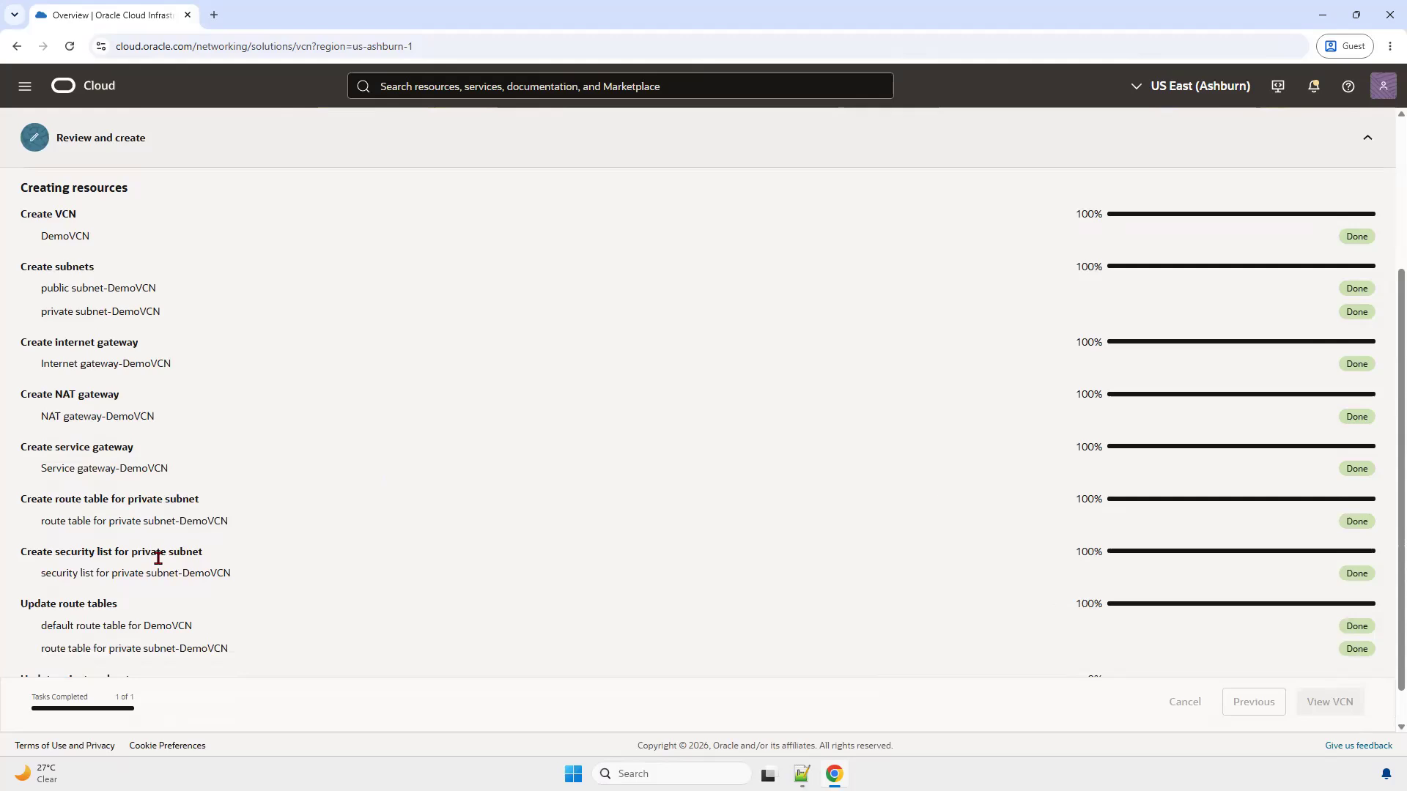
{"action": "scroll", "coordinate": [724, 533], "scroll_direction": "down", "scroll_amount": 1}
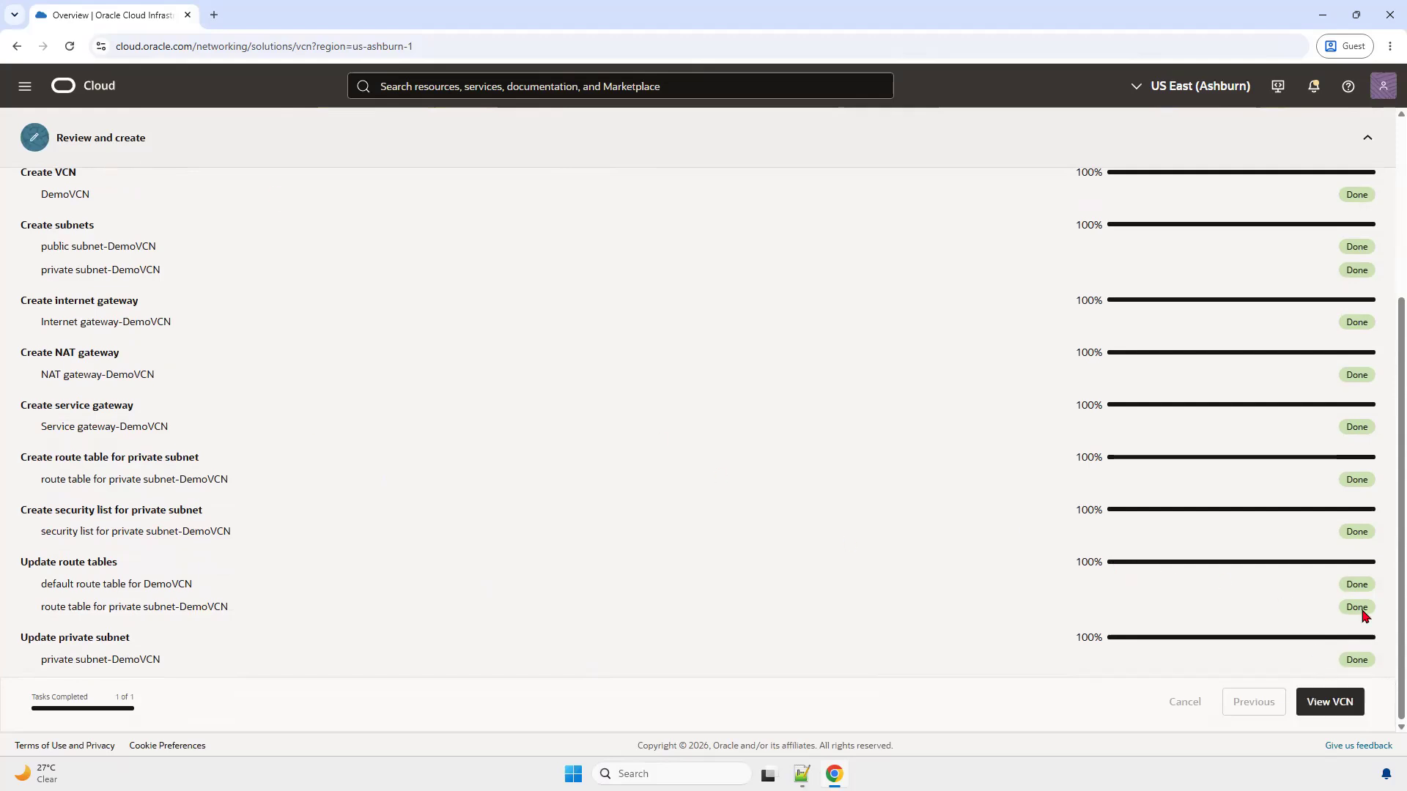
{"action": "left_click", "coordinate": [1331, 702]}
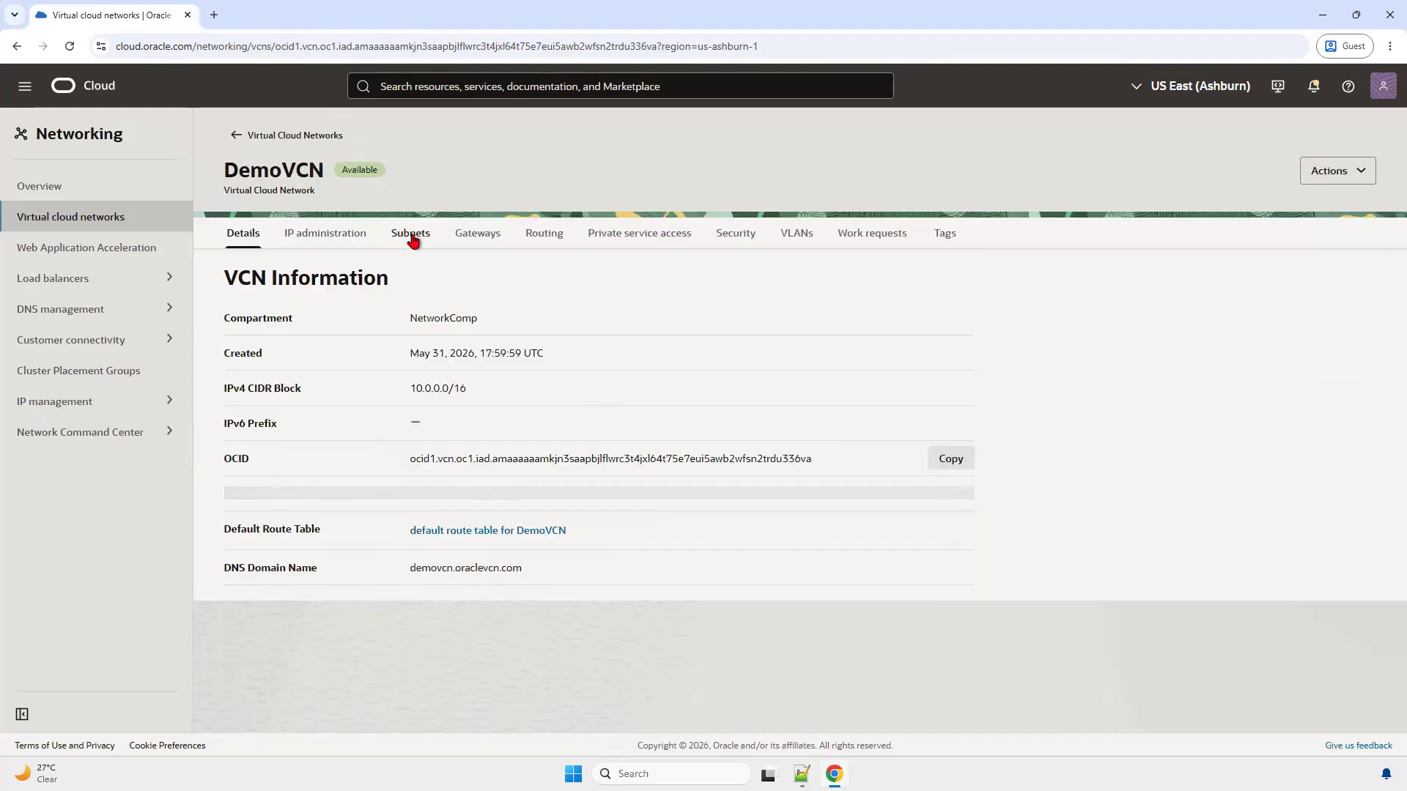
{"action": "left_click", "coordinate": [413, 236]}
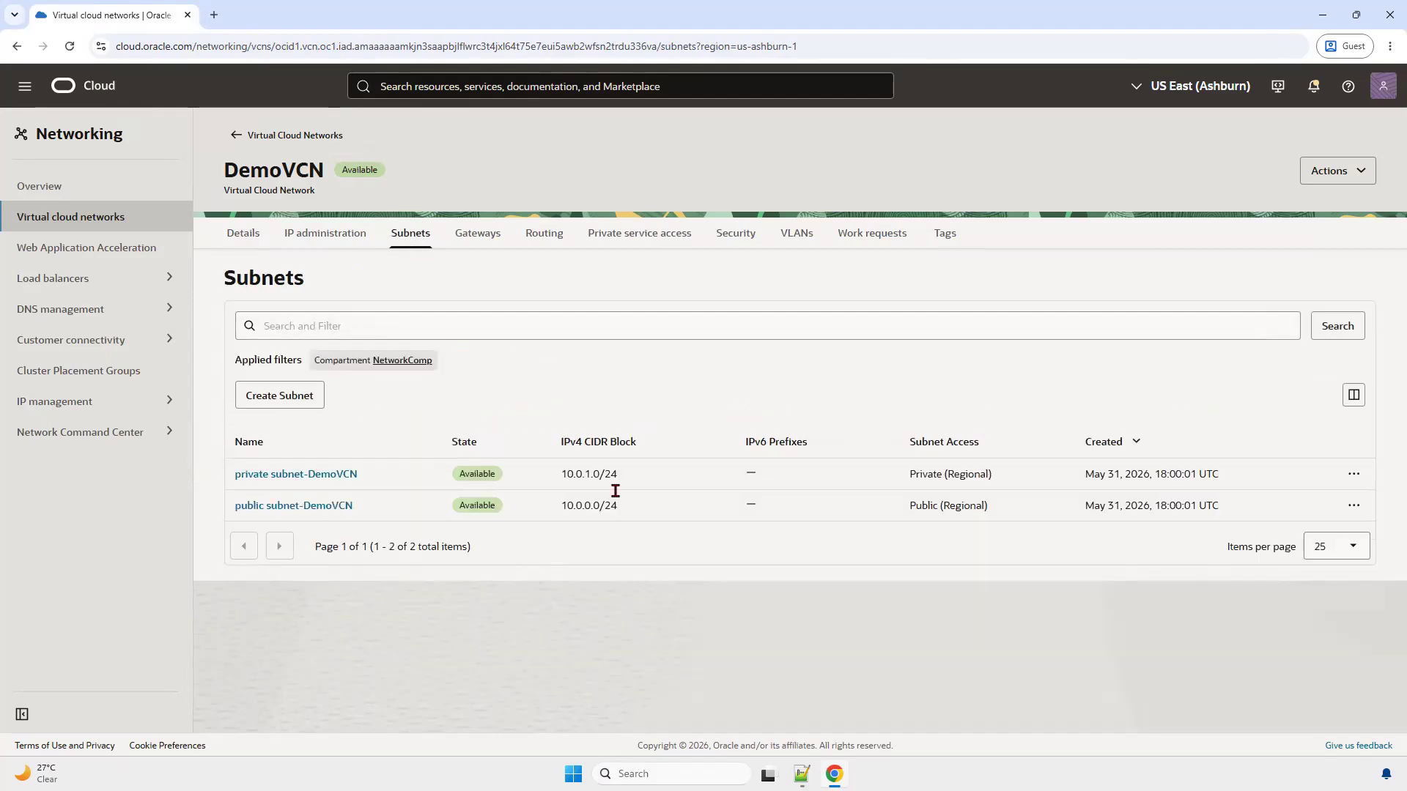
{"action": "left_click_drag", "start_coordinate": [559, 476], "coordinate": [634, 477]}
{"action": "left_click_drag", "start_coordinate": [559, 506], "coordinate": [620, 503]}
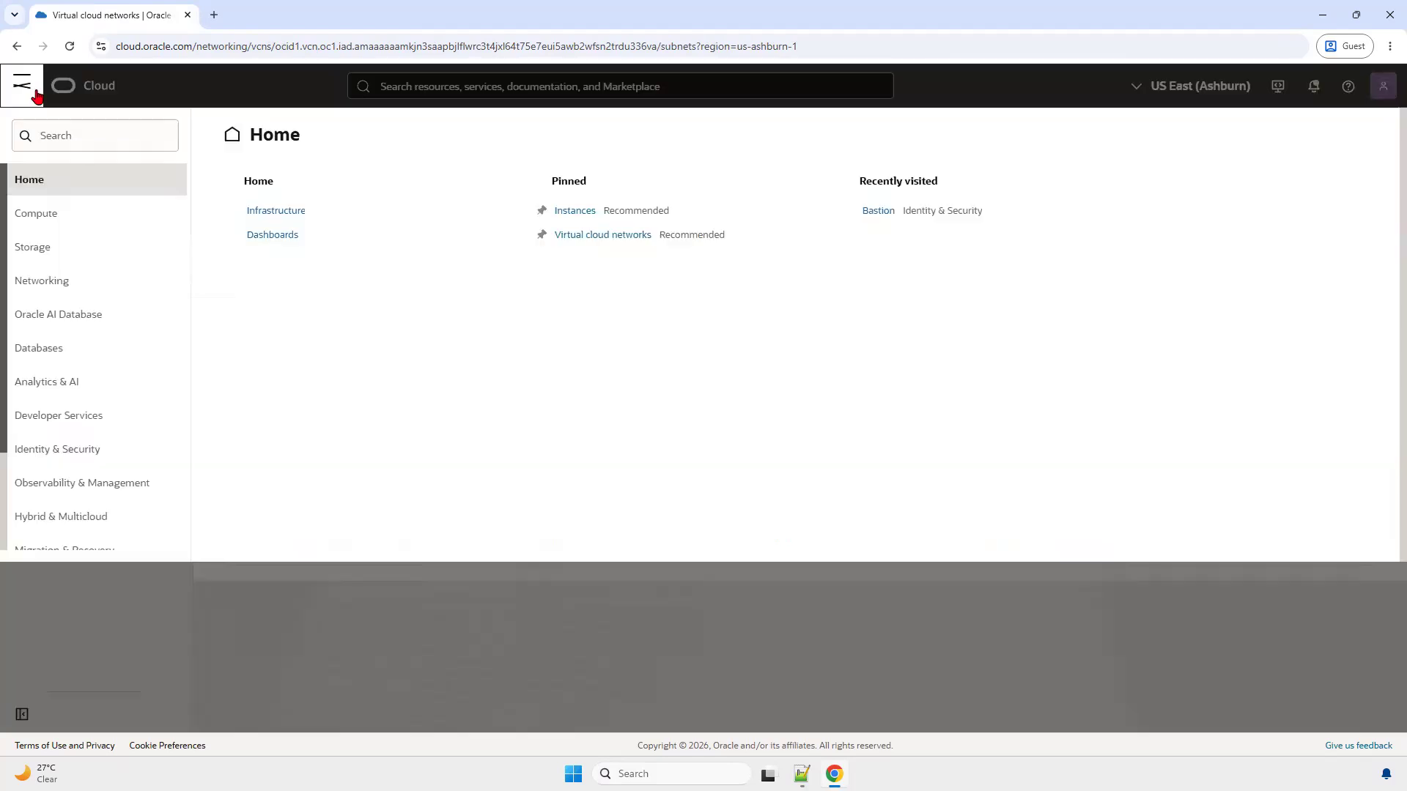
Open the Compute instances list and filter it by the ComputeComp compartment.
{"action": "left_click", "coordinate": [24, 86]}
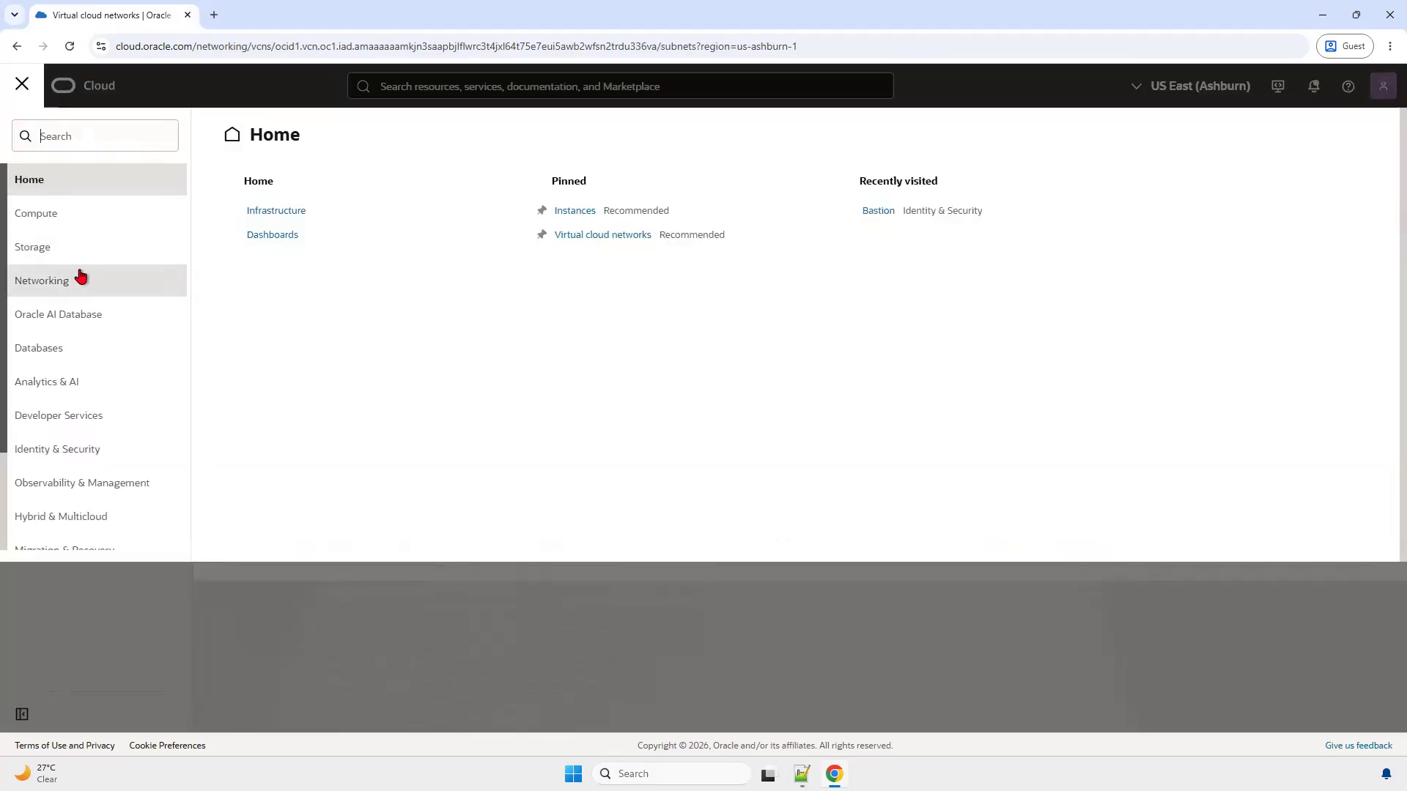
{"action": "left_click", "coordinate": [73, 219]}
{"action": "left_click", "coordinate": [290, 239]}
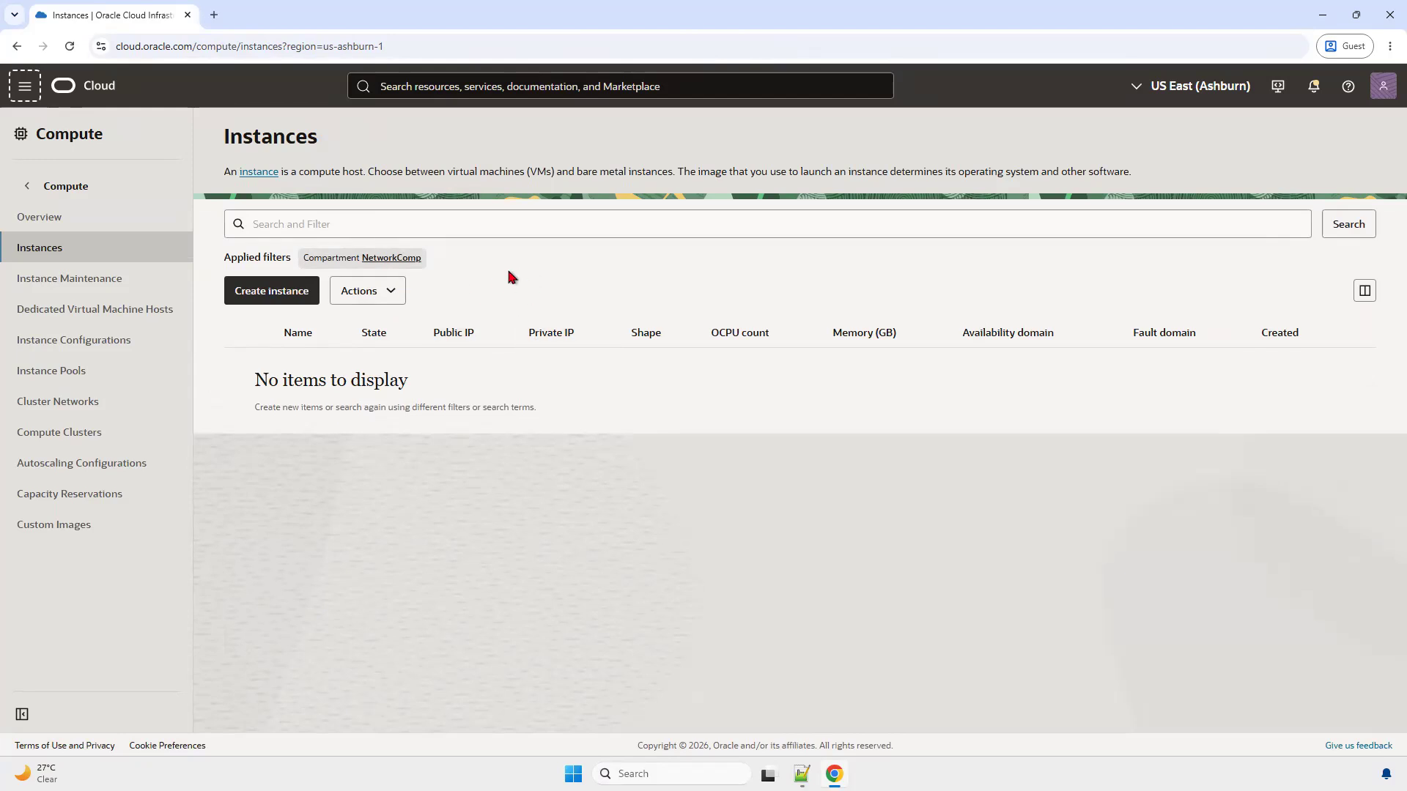
{"action": "left_click", "coordinate": [416, 264]}
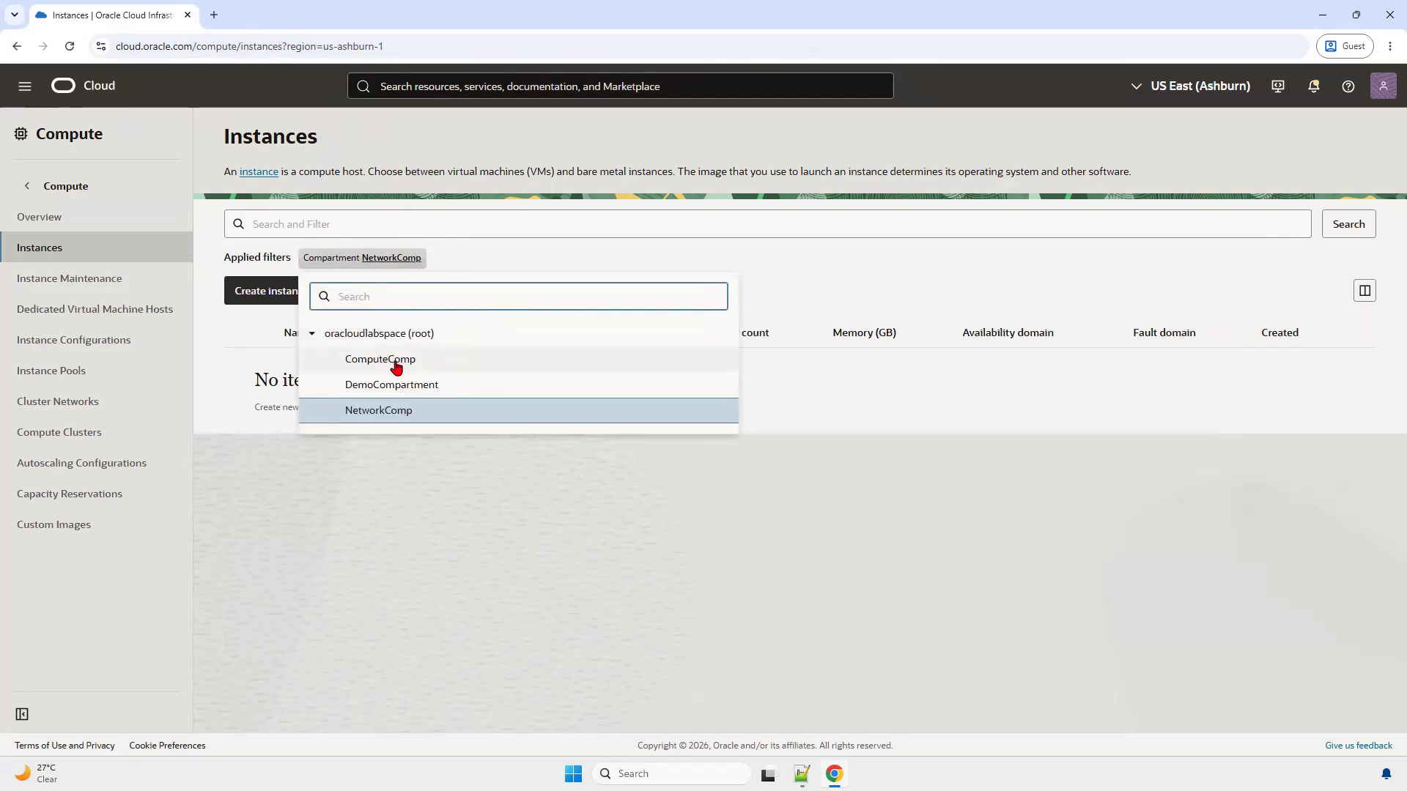
{"action": "left_click", "coordinate": [430, 361]}
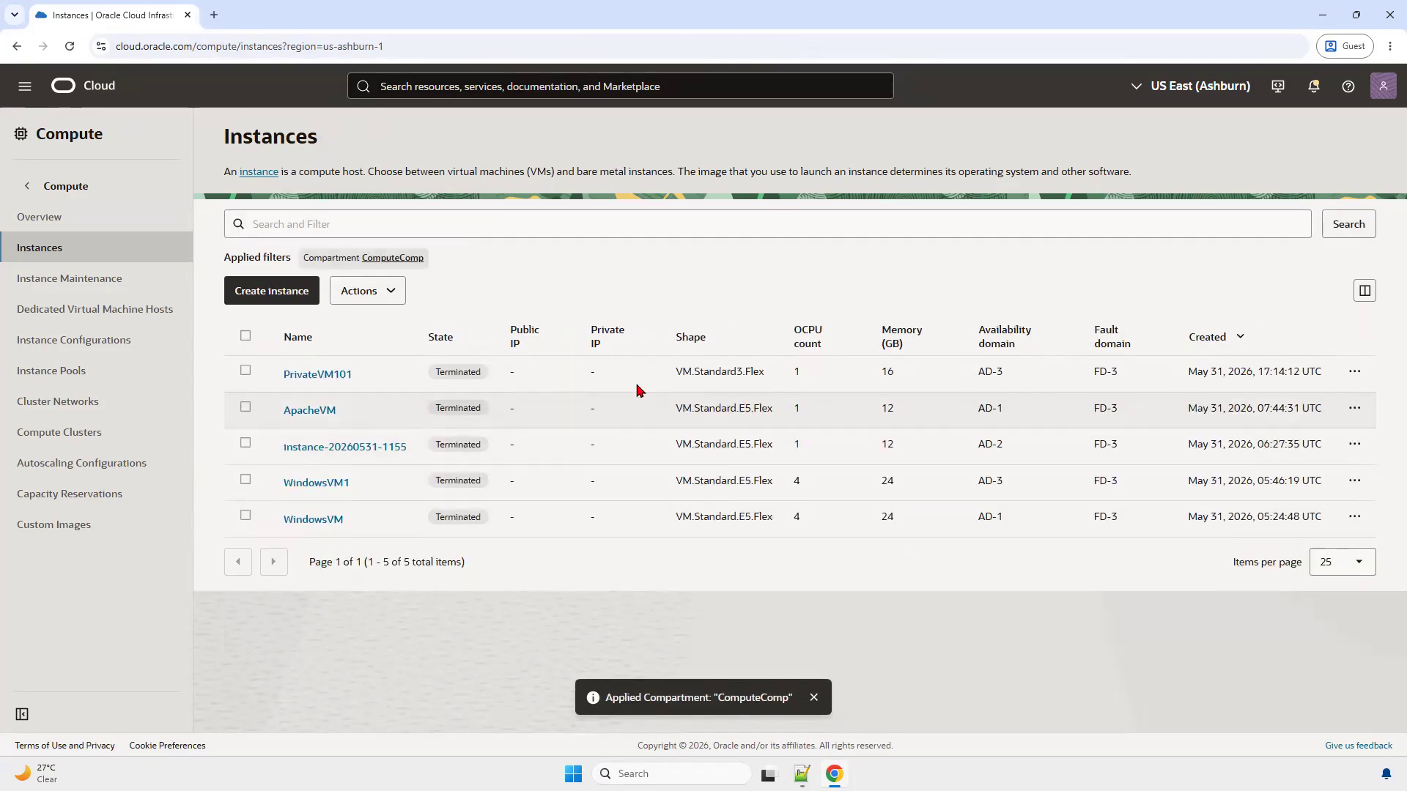
Start creating a compute instance named PrivateVM in the ComputeComp compartment, placed in availability domain AD 3.
{"action": "left_click", "coordinate": [292, 293]}
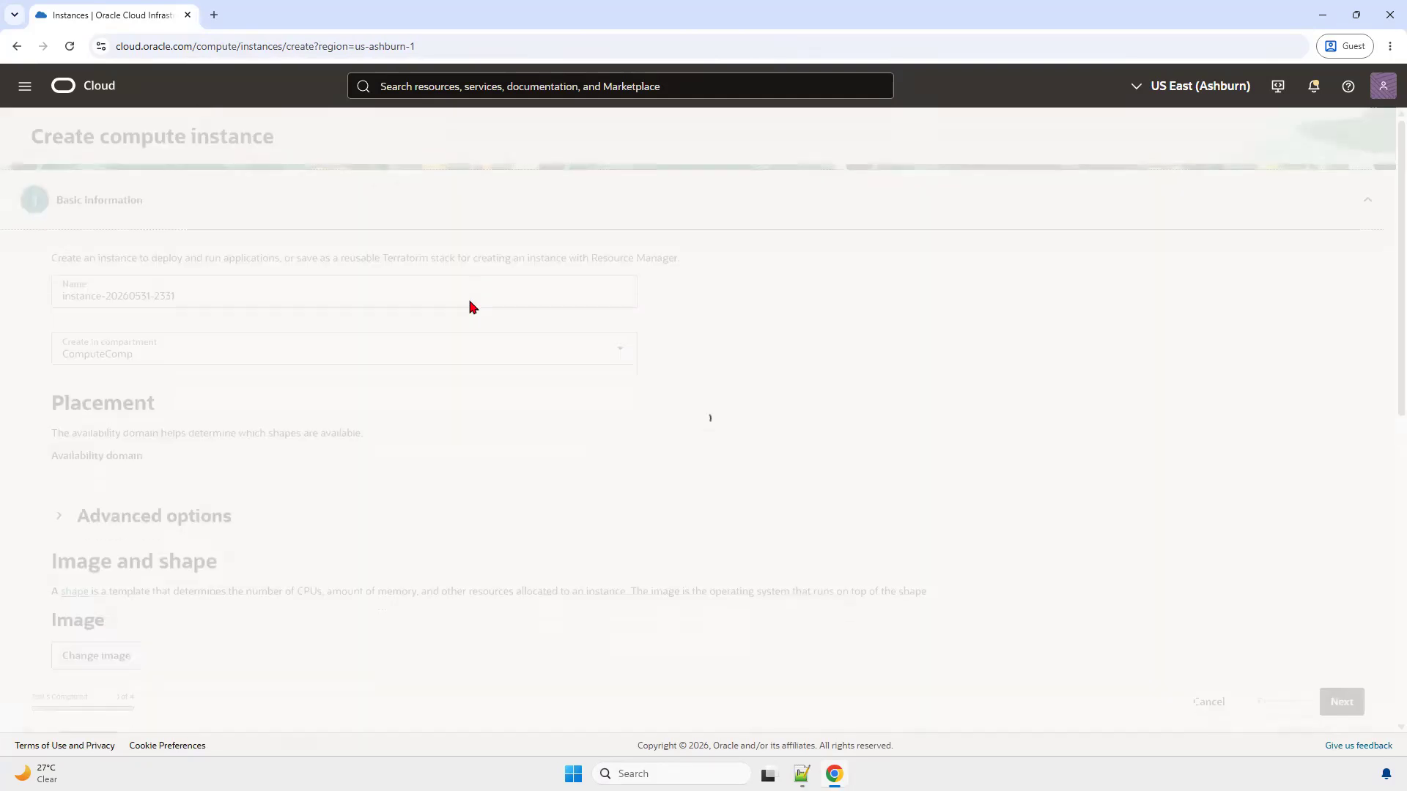
{"action": "triple_click", "coordinate": [203, 301]}
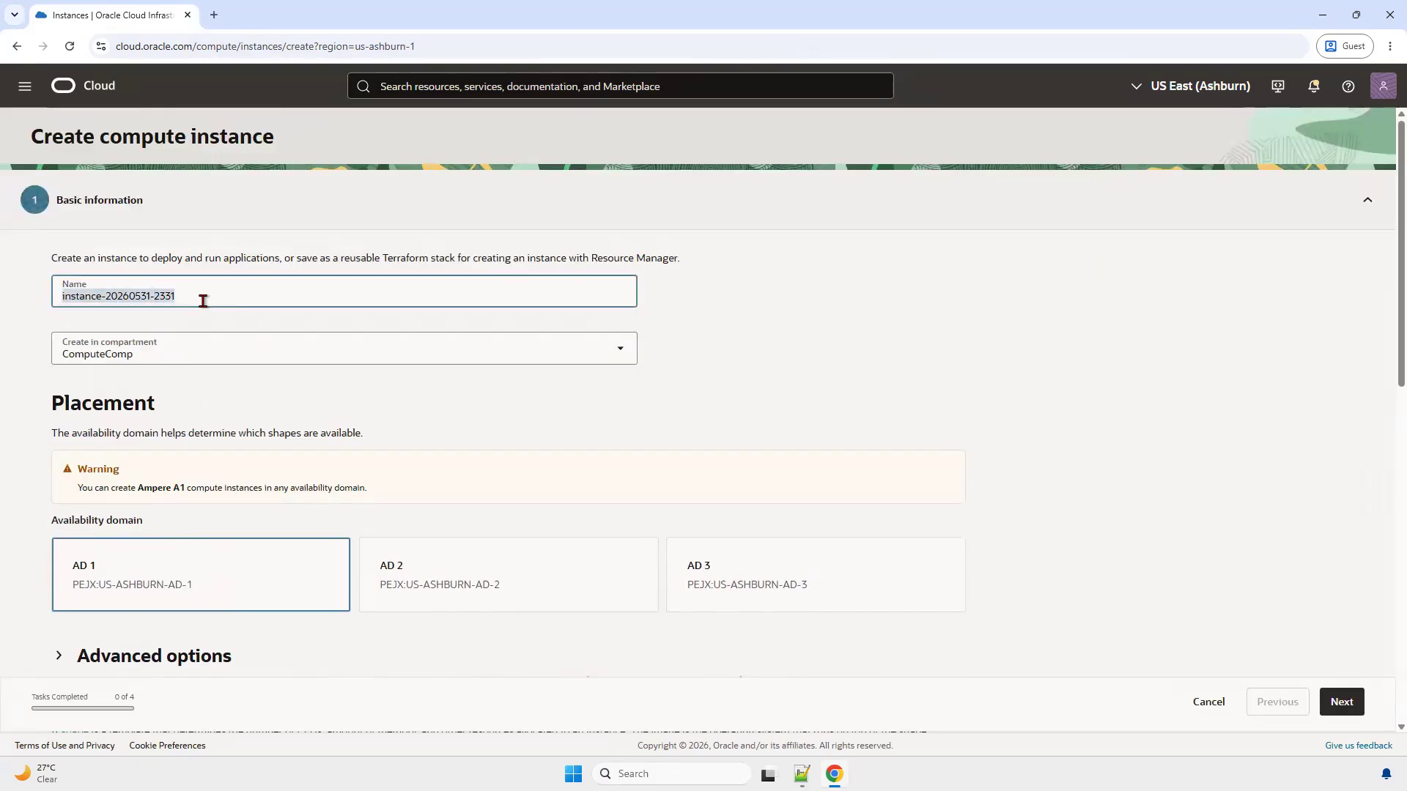
{"action": "type", "text": "PrivateVM"}
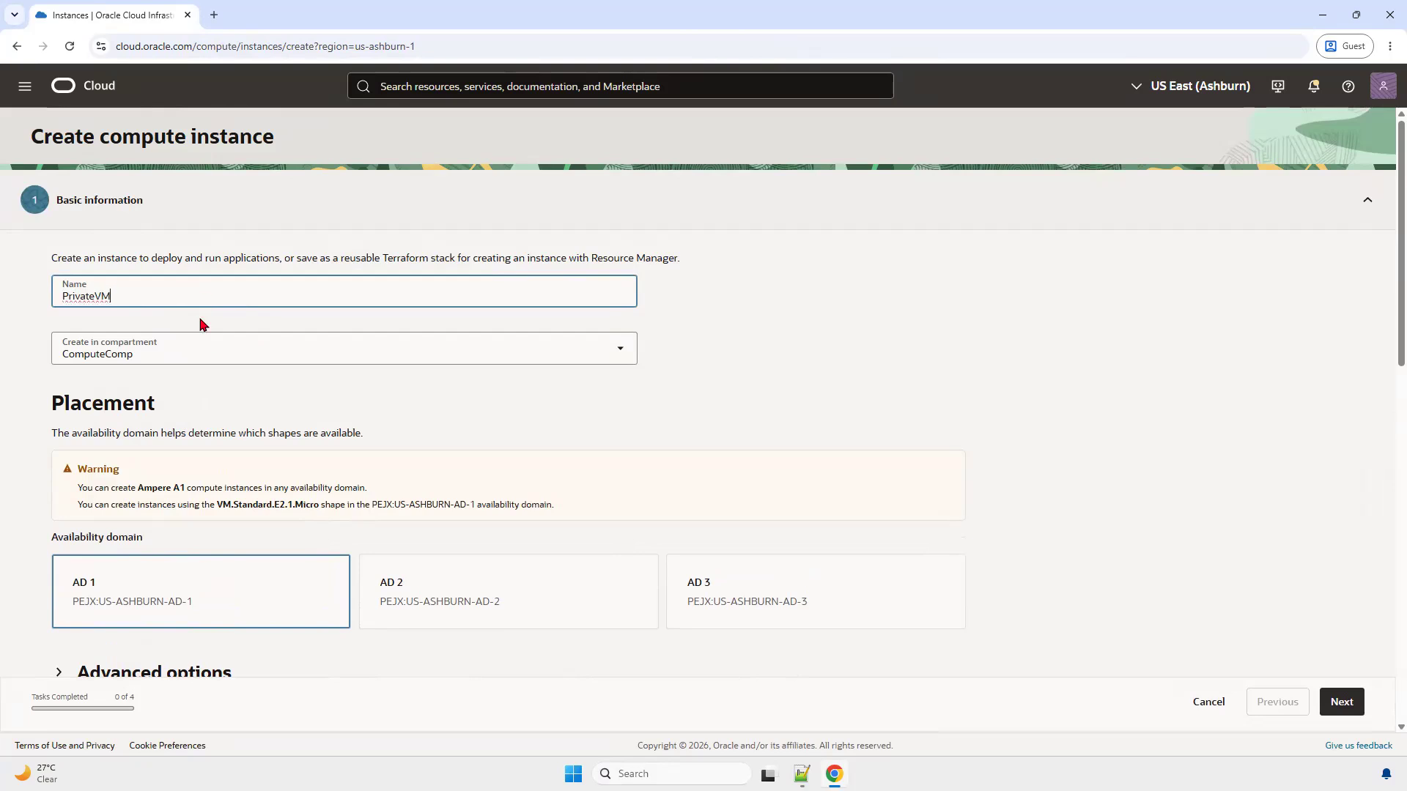
{"action": "scroll", "coordinate": [214, 345], "scroll_direction": "down", "scroll_amount": 3}
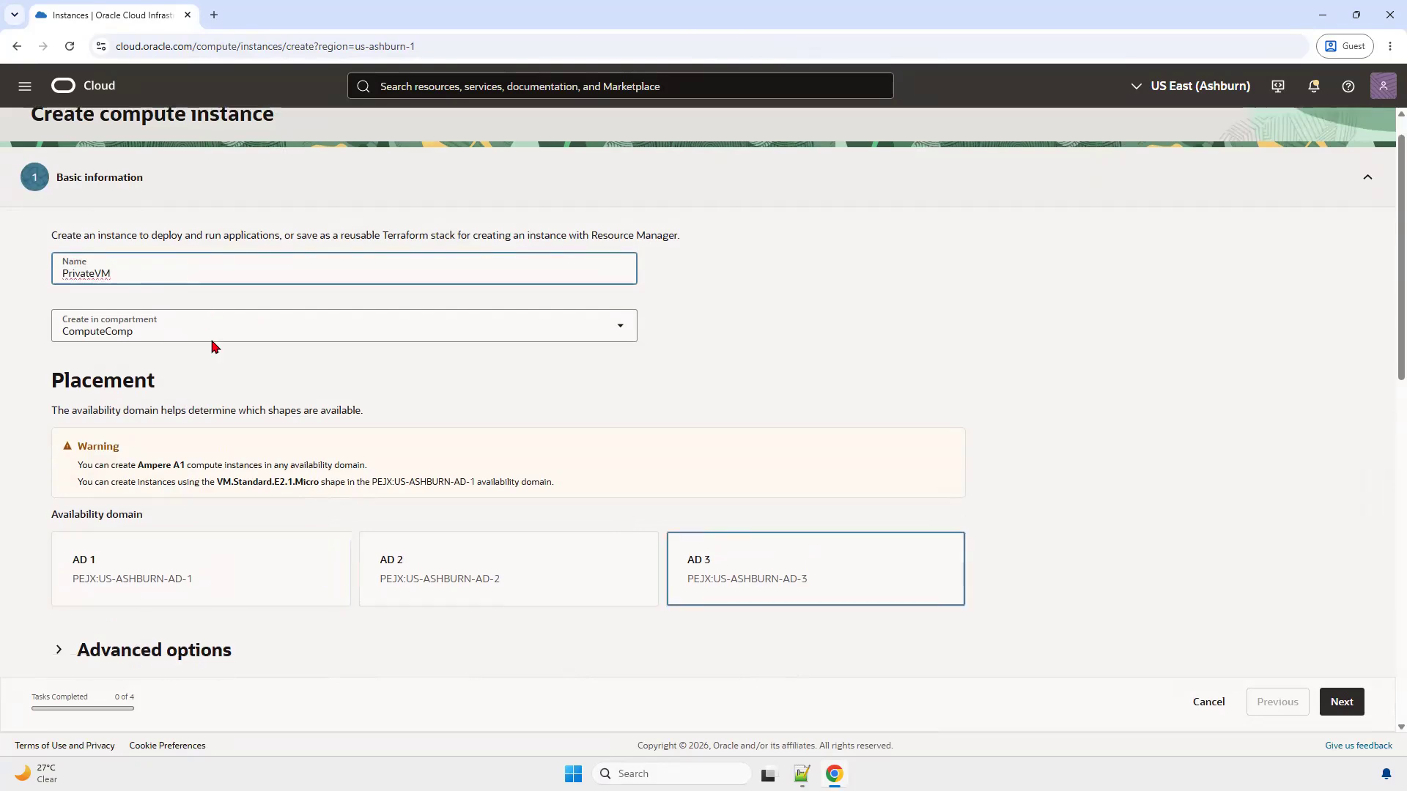
{"action": "scroll", "coordinate": [101, 247], "scroll_direction": "up", "scroll_amount": 2}
{"action": "scroll", "coordinate": [98, 245], "scroll_direction": "up", "scroll_amount": 2}
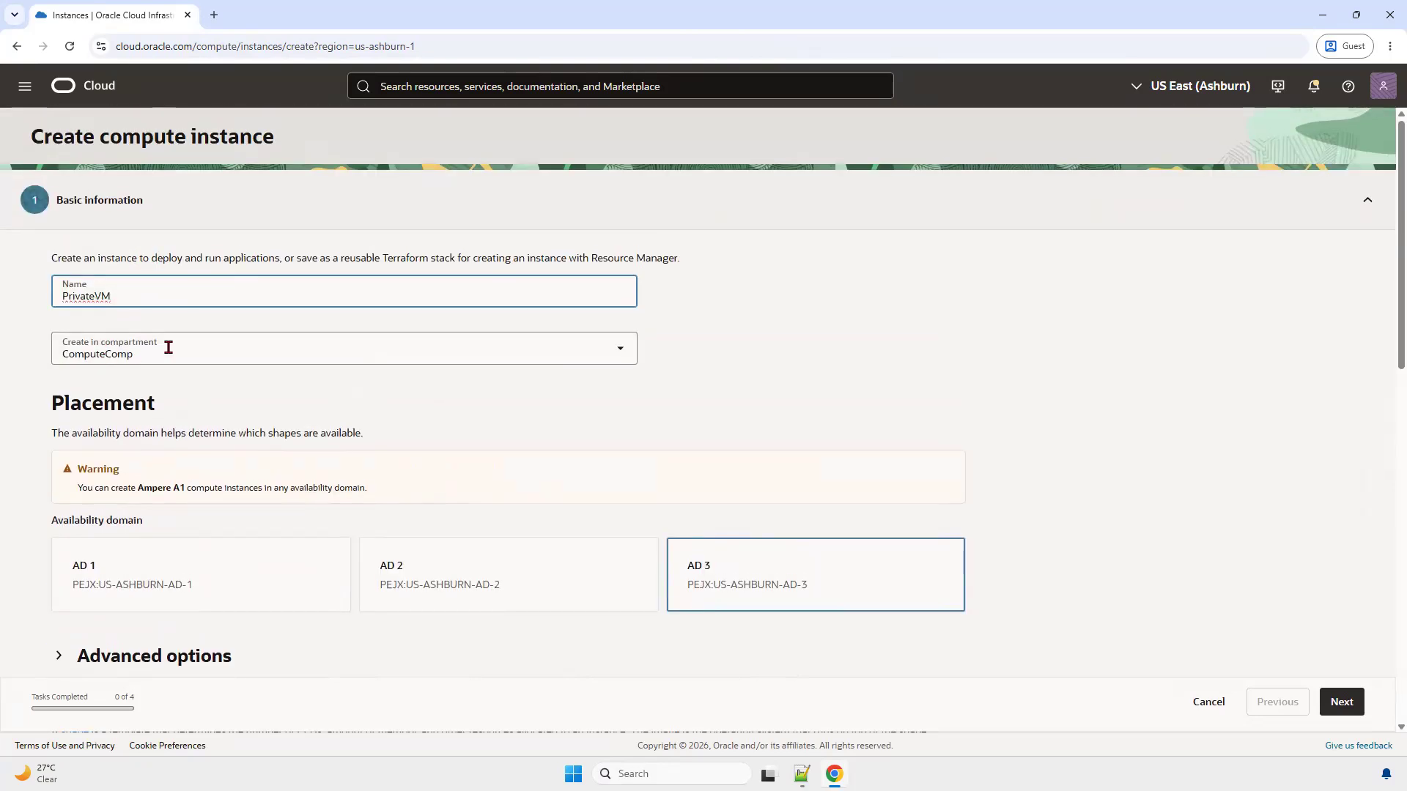
{"action": "scroll", "coordinate": [242, 443], "scroll_direction": "down", "scroll_amount": 2}
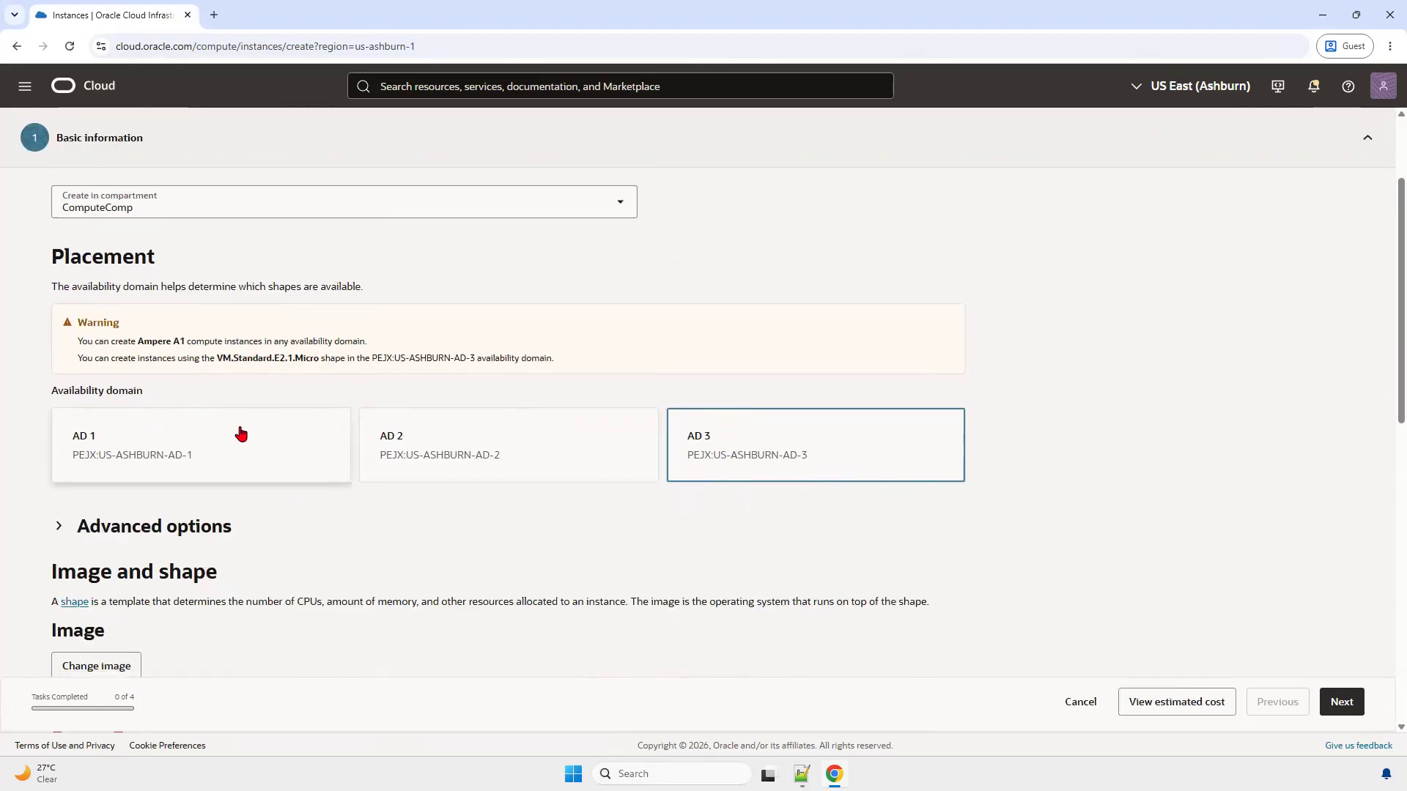
Place the instance in availability domain AD 2 and change its shape to the Intel VM.Standard3.Flex.
{"action": "left_click", "coordinate": [431, 443]}
{"action": "scroll", "coordinate": [326, 519], "scroll_direction": "down", "scroll_amount": 2}
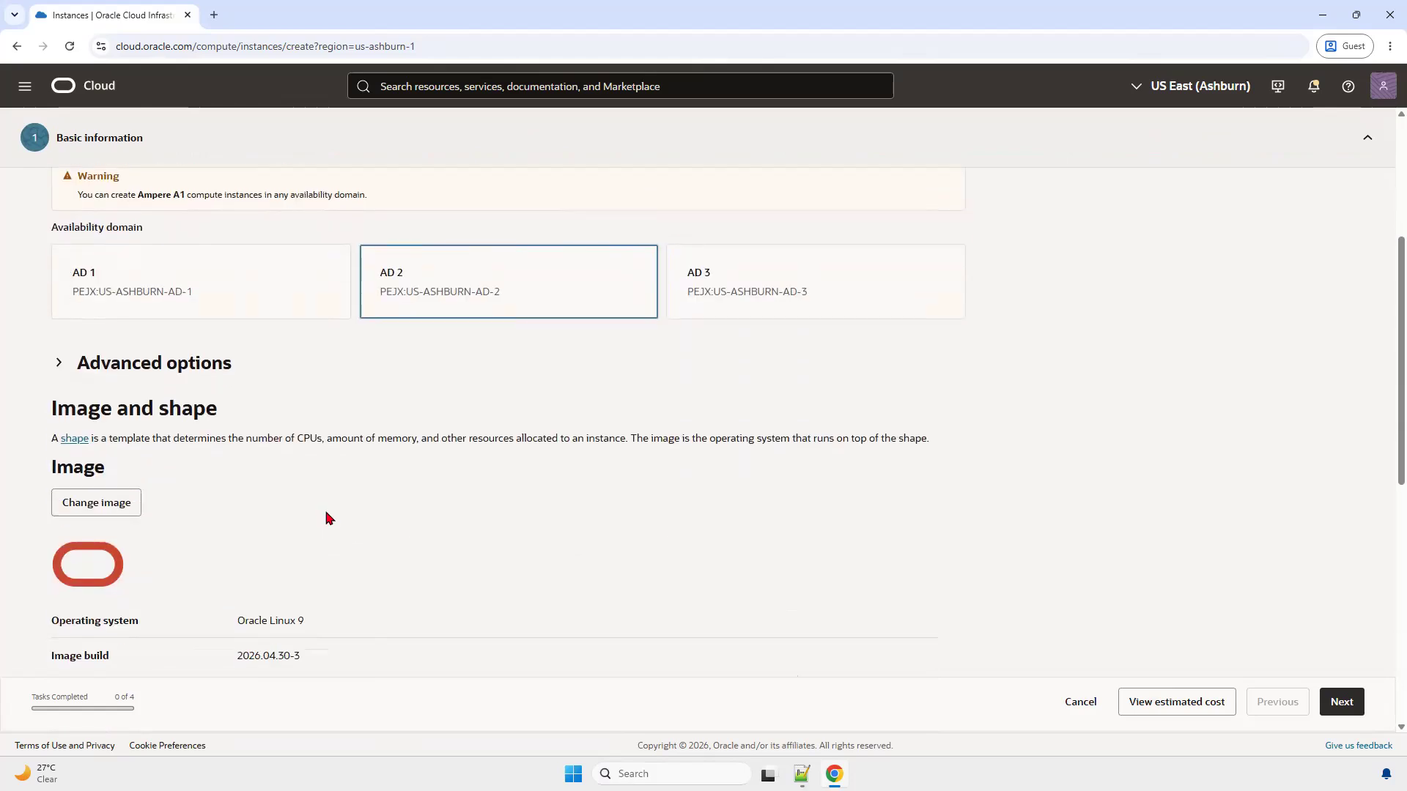
{"action": "scroll", "coordinate": [327, 516], "scroll_direction": "down", "scroll_amount": 2}
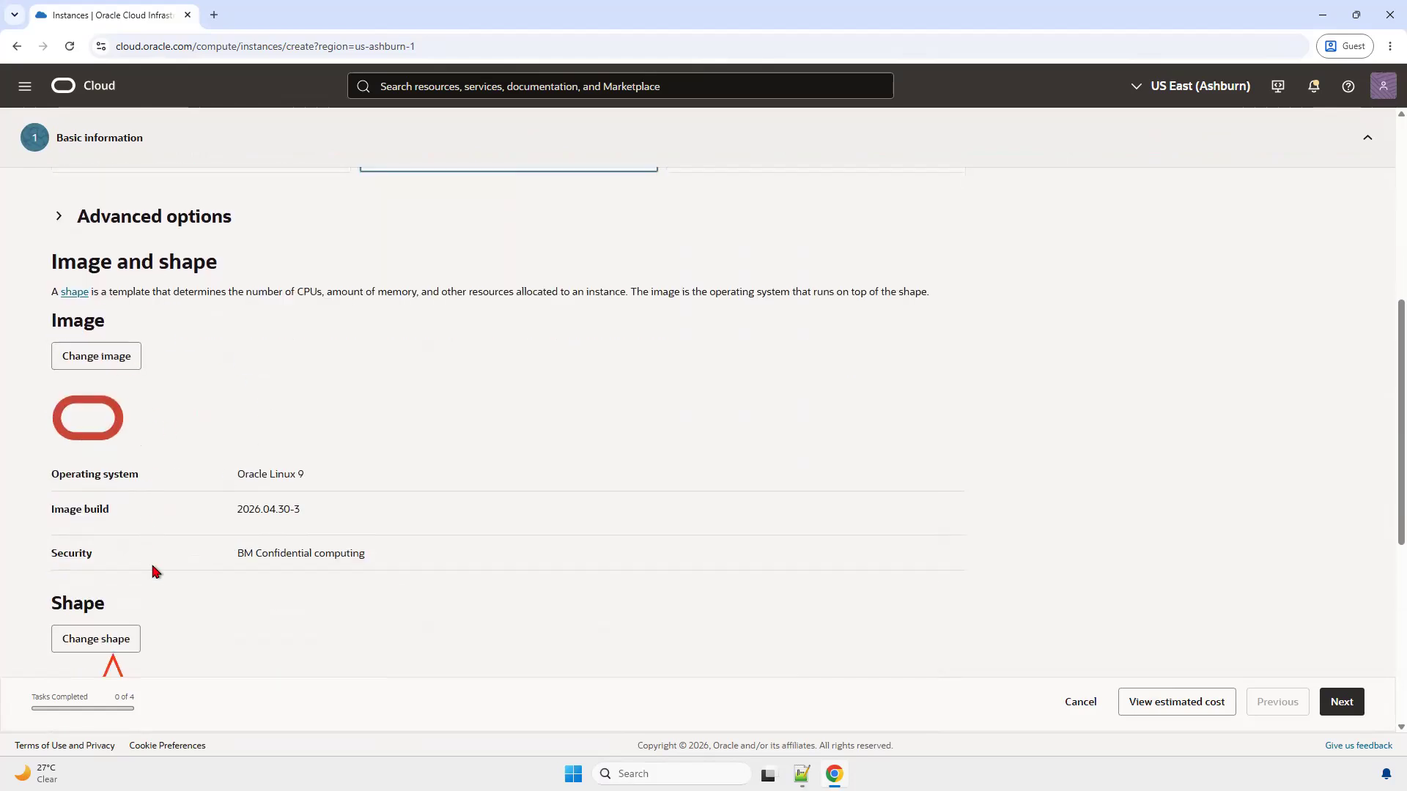
{"action": "scroll", "coordinate": [154, 559], "scroll_direction": "down", "scroll_amount": 3}
{"action": "left_click", "coordinate": [116, 423]}
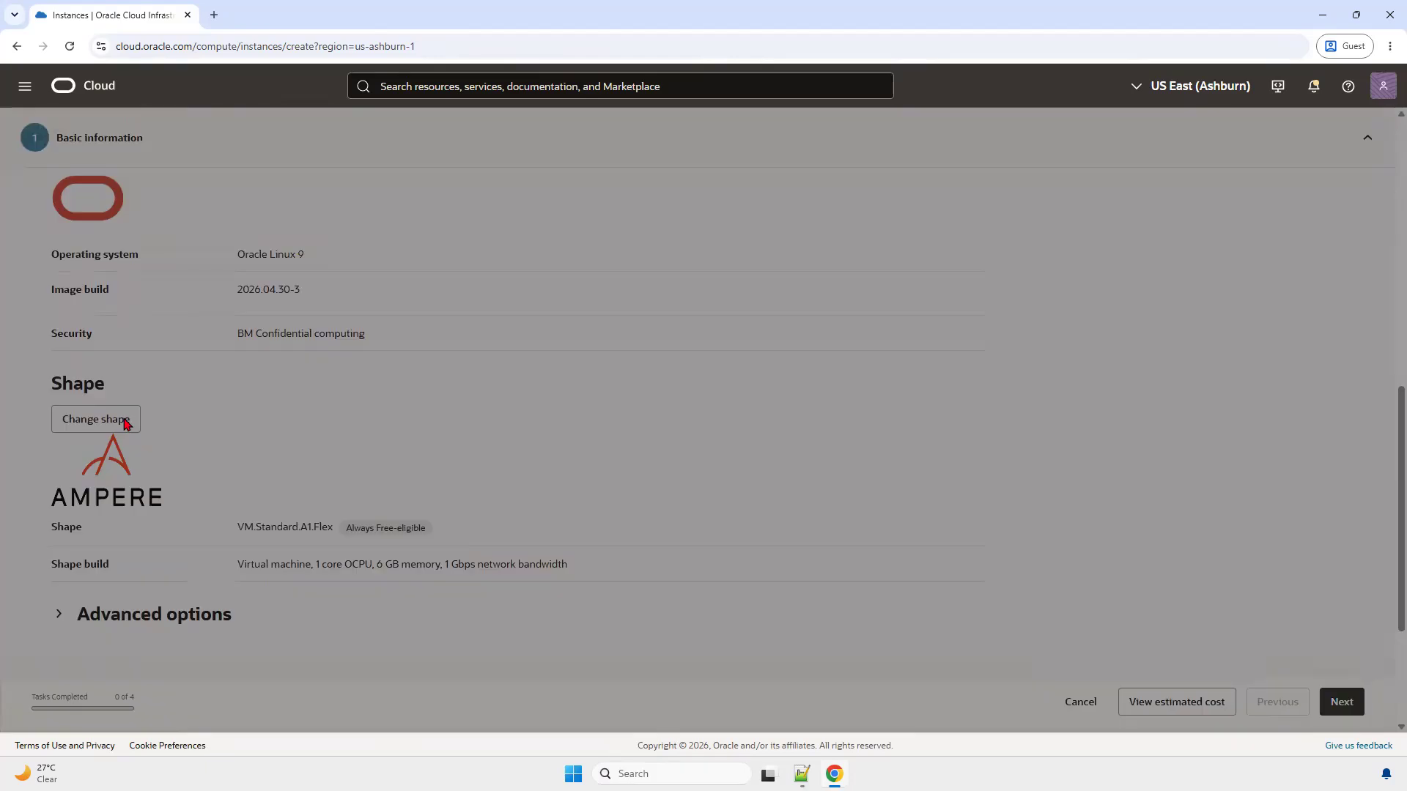
{"action": "left_click", "coordinate": [655, 502]}
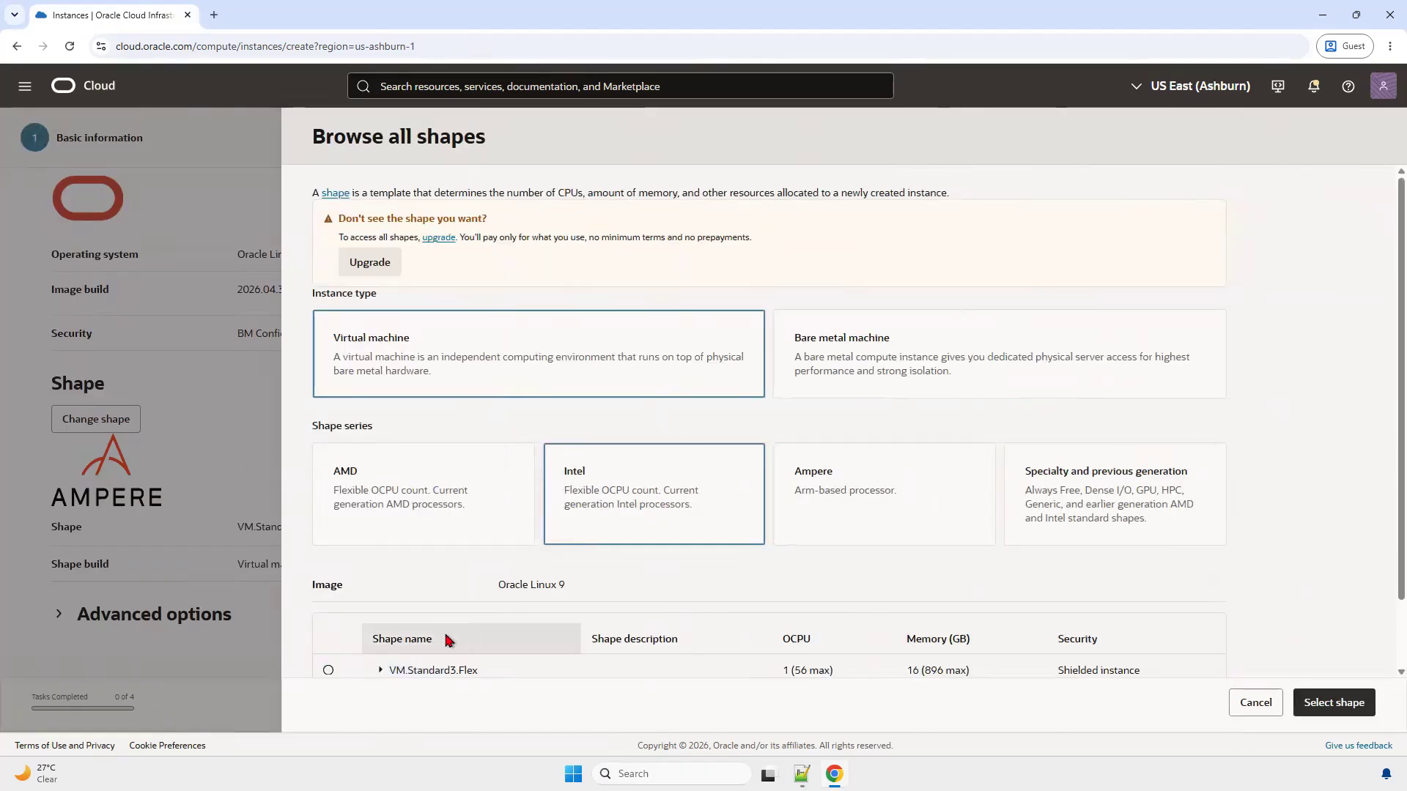
{"action": "scroll", "coordinate": [329, 587], "scroll_direction": "down", "scroll_amount": 1}
{"action": "left_click", "coordinate": [328, 592]}
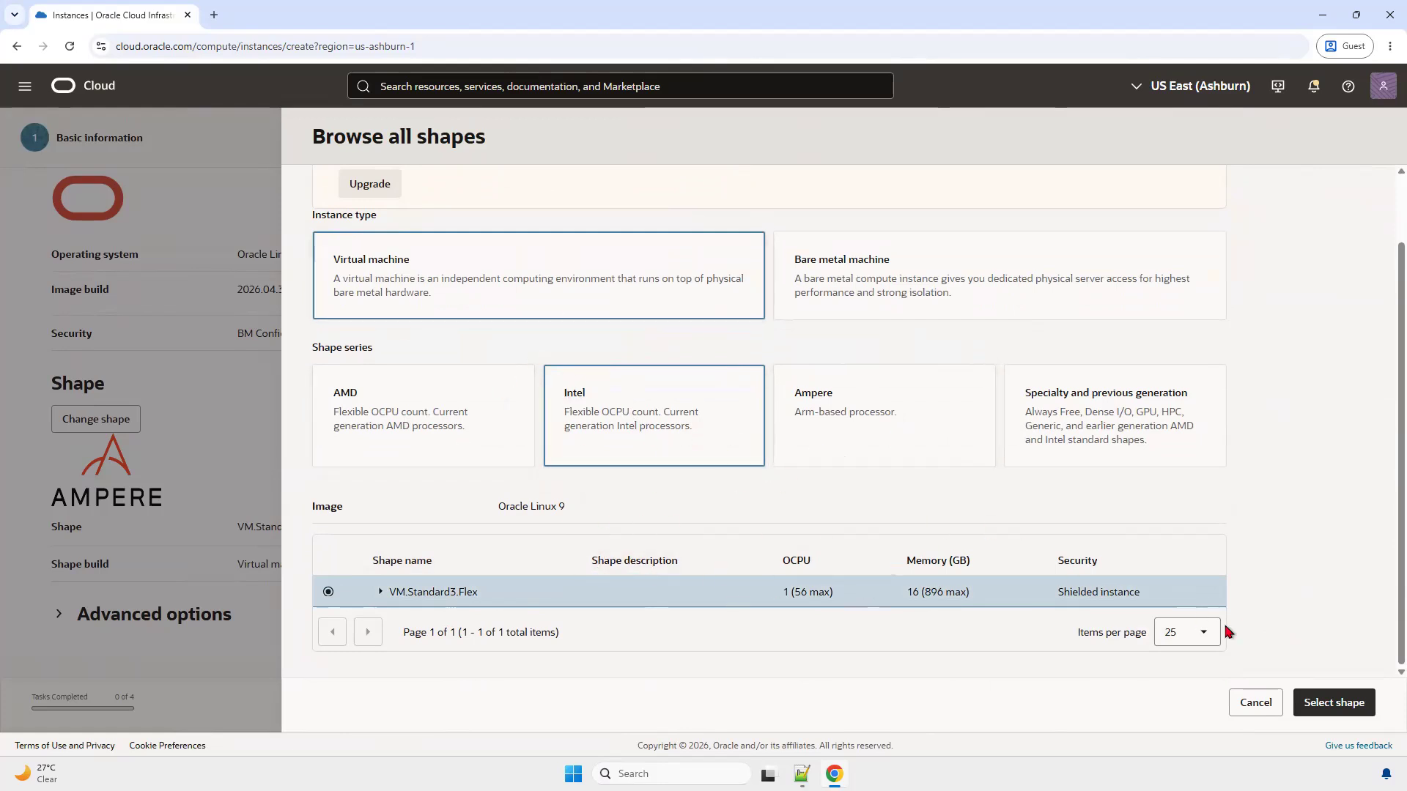
{"action": "left_click", "coordinate": [1330, 702]}
Enable the Bastion plugin for Oracle Cloud Agent in the instance's advanced options.
{"action": "scroll", "coordinate": [427, 442], "scroll_direction": "down", "scroll_amount": 4}
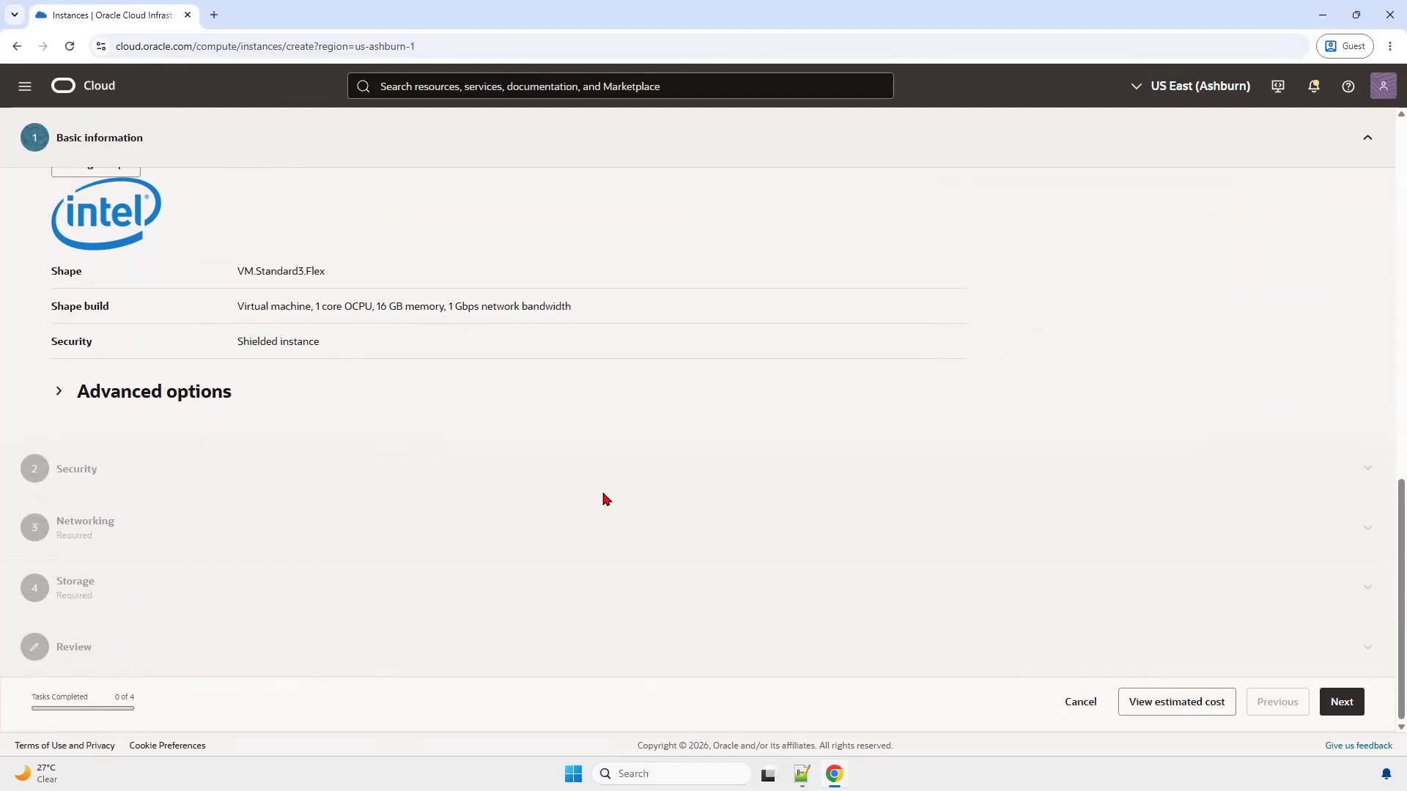
{"action": "left_click", "coordinate": [56, 396]}
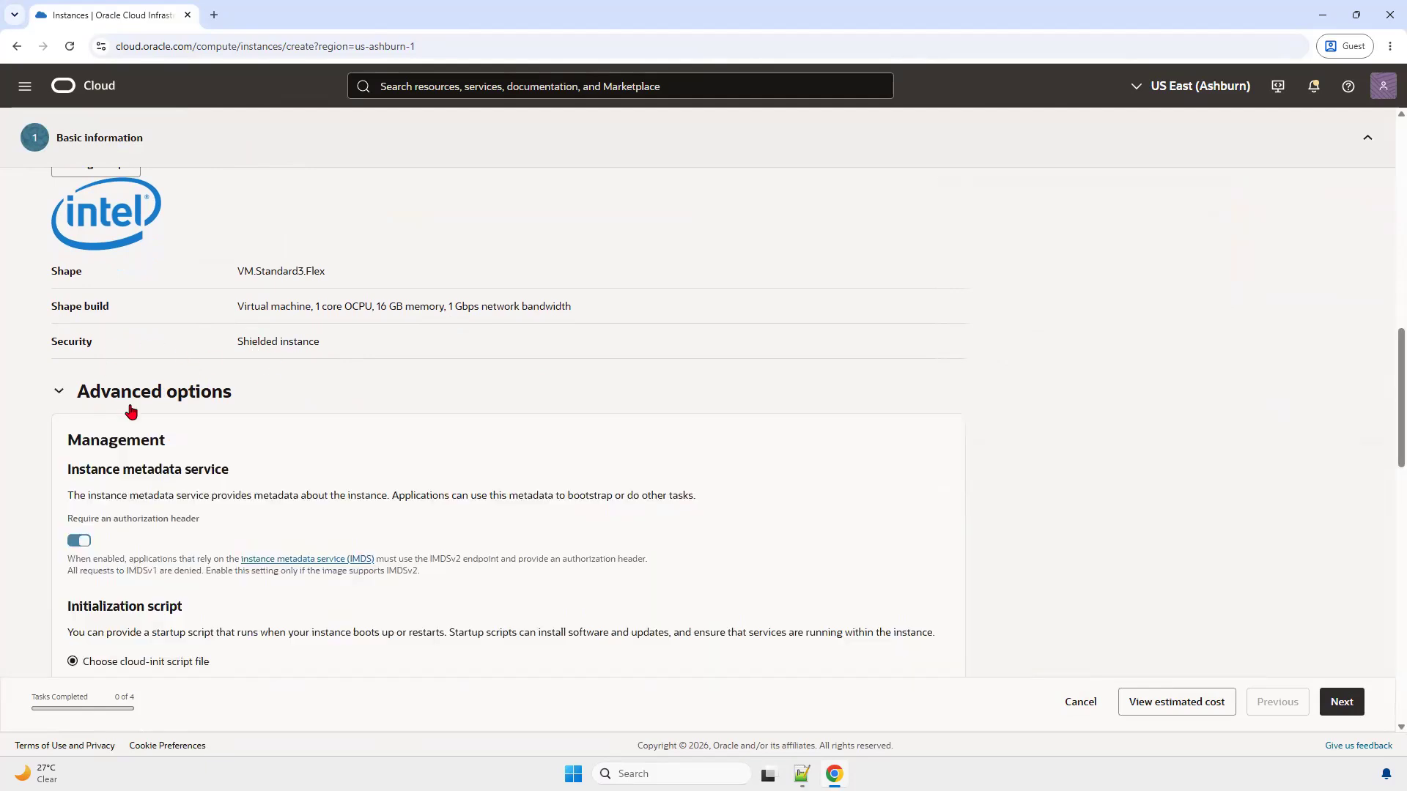
{"action": "scroll", "coordinate": [245, 430], "scroll_direction": "down", "scroll_amount": 3}
{"action": "scroll", "coordinate": [245, 430], "scroll_direction": "down", "scroll_amount": 6}
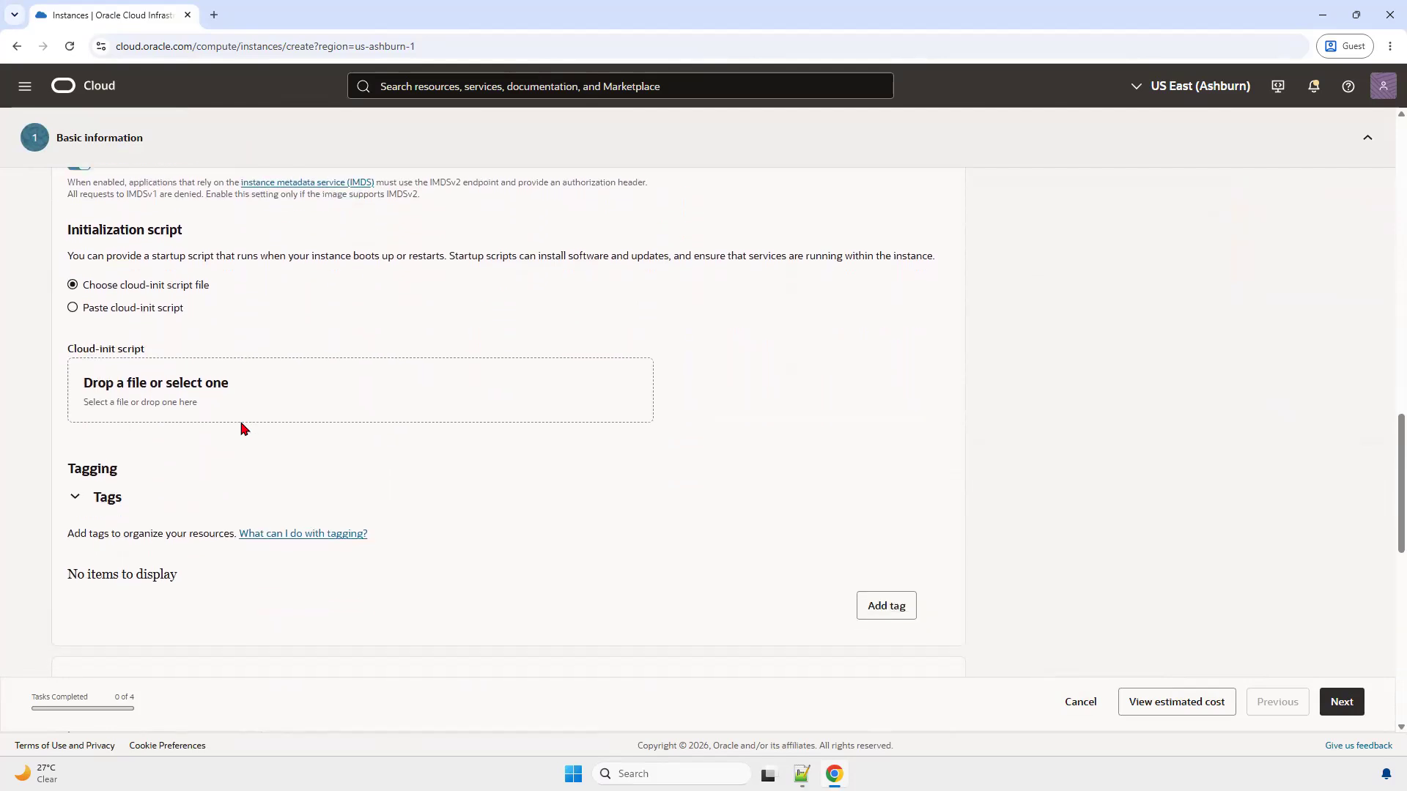
{"action": "scroll", "coordinate": [244, 429], "scroll_direction": "down", "scroll_amount": 4}
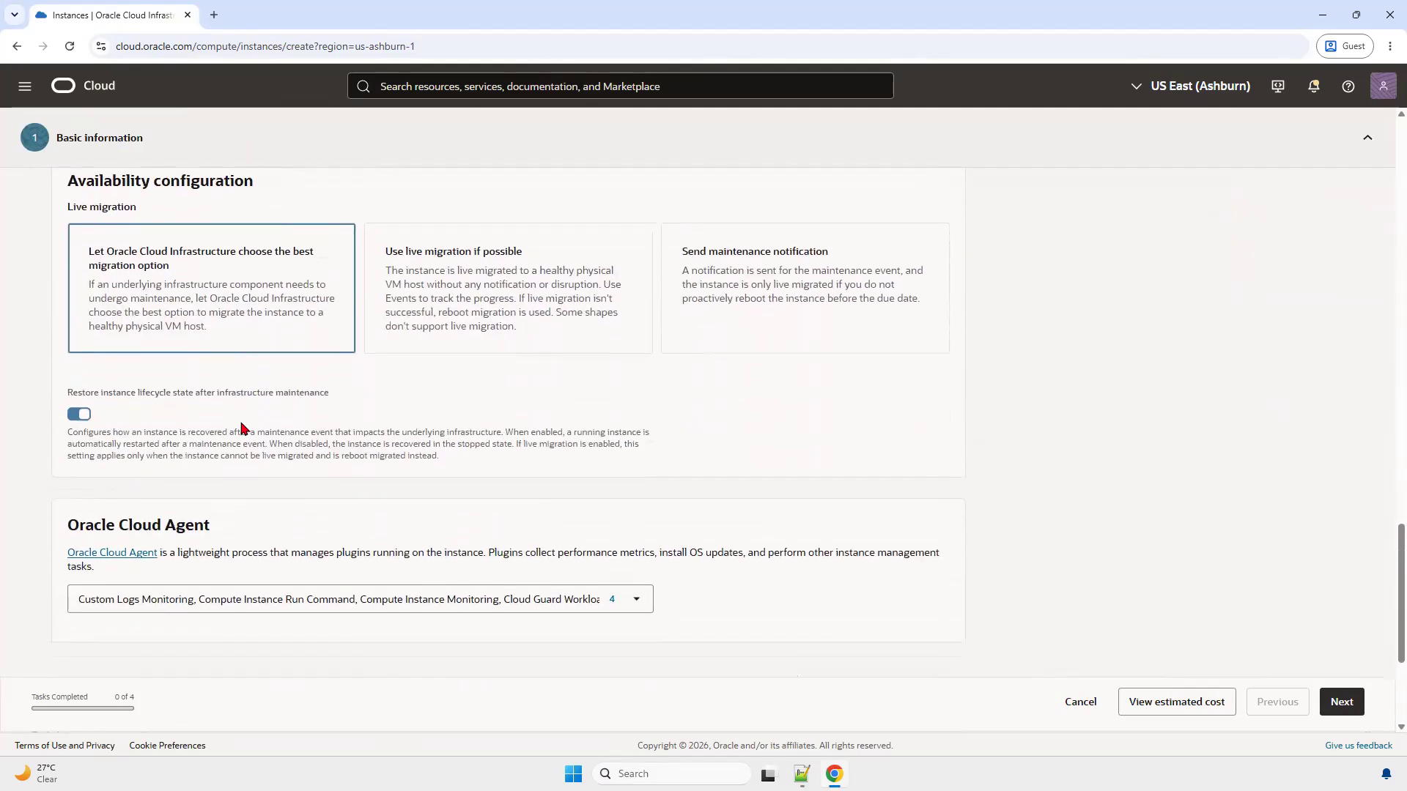
{"action": "triple_click", "coordinate": [109, 380]}
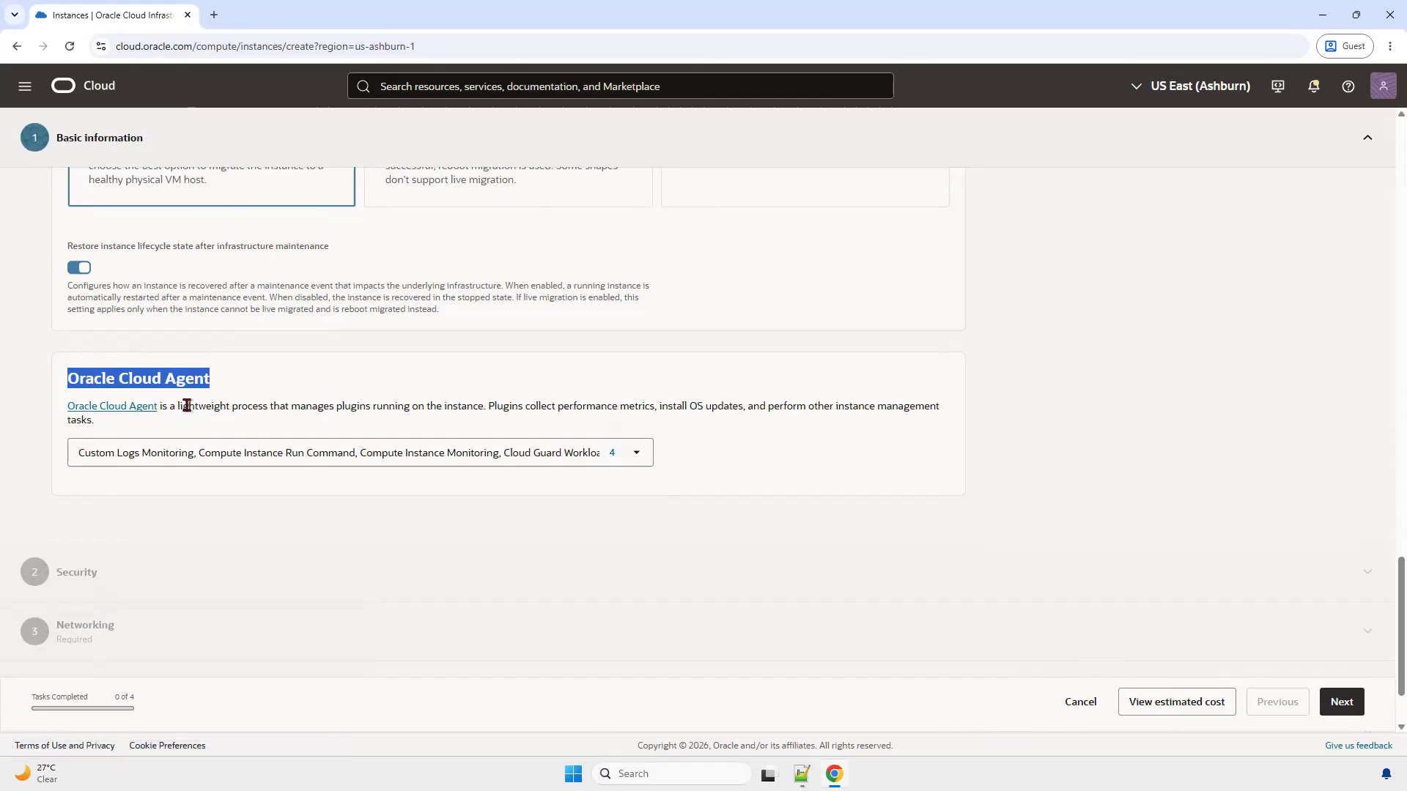
{"action": "left_click_drag", "start_coordinate": [184, 404], "coordinate": [290, 409]}
{"action": "left_click", "coordinate": [374, 409]}
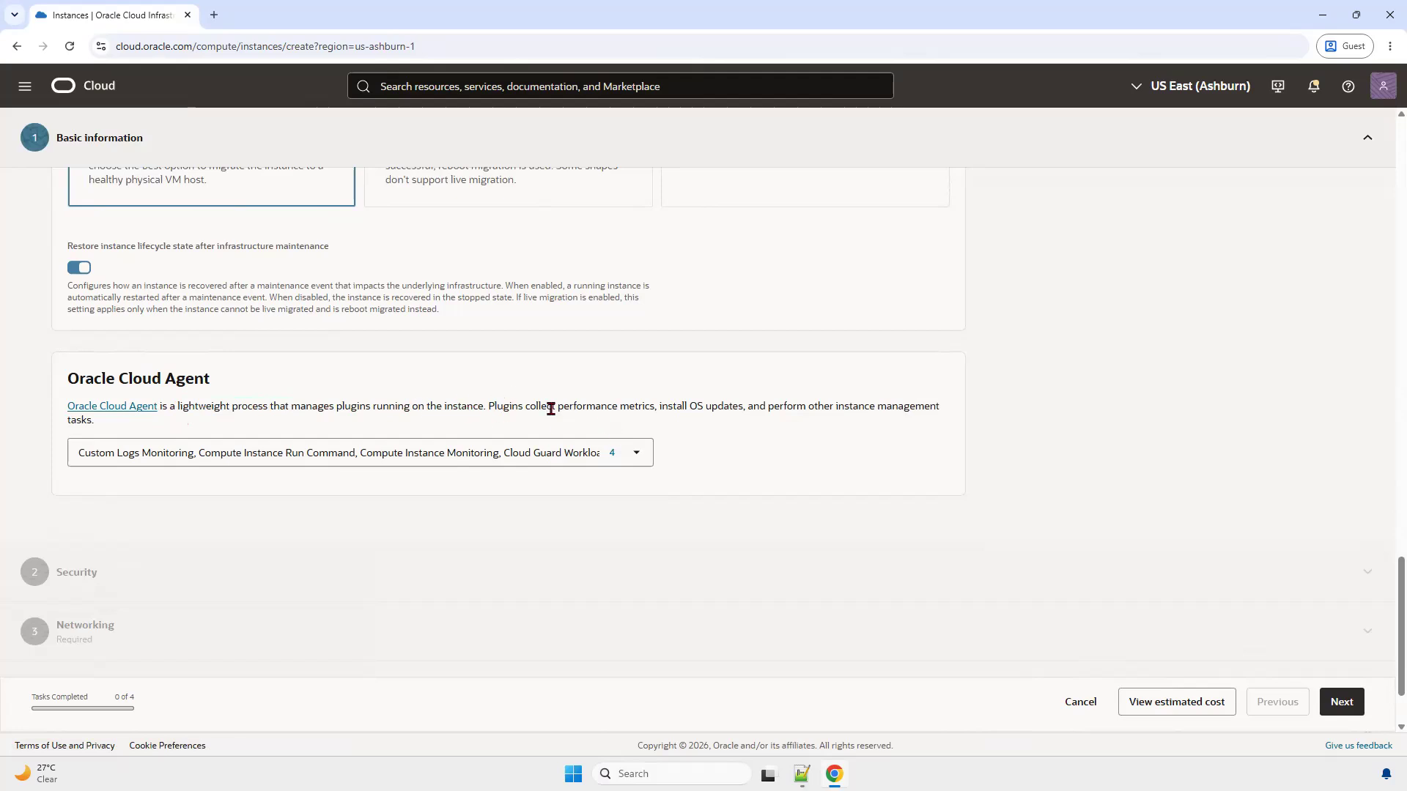
{"action": "left_click", "coordinate": [636, 454]}
{"action": "scroll", "coordinate": [489, 358], "scroll_direction": "down", "scroll_amount": 3}
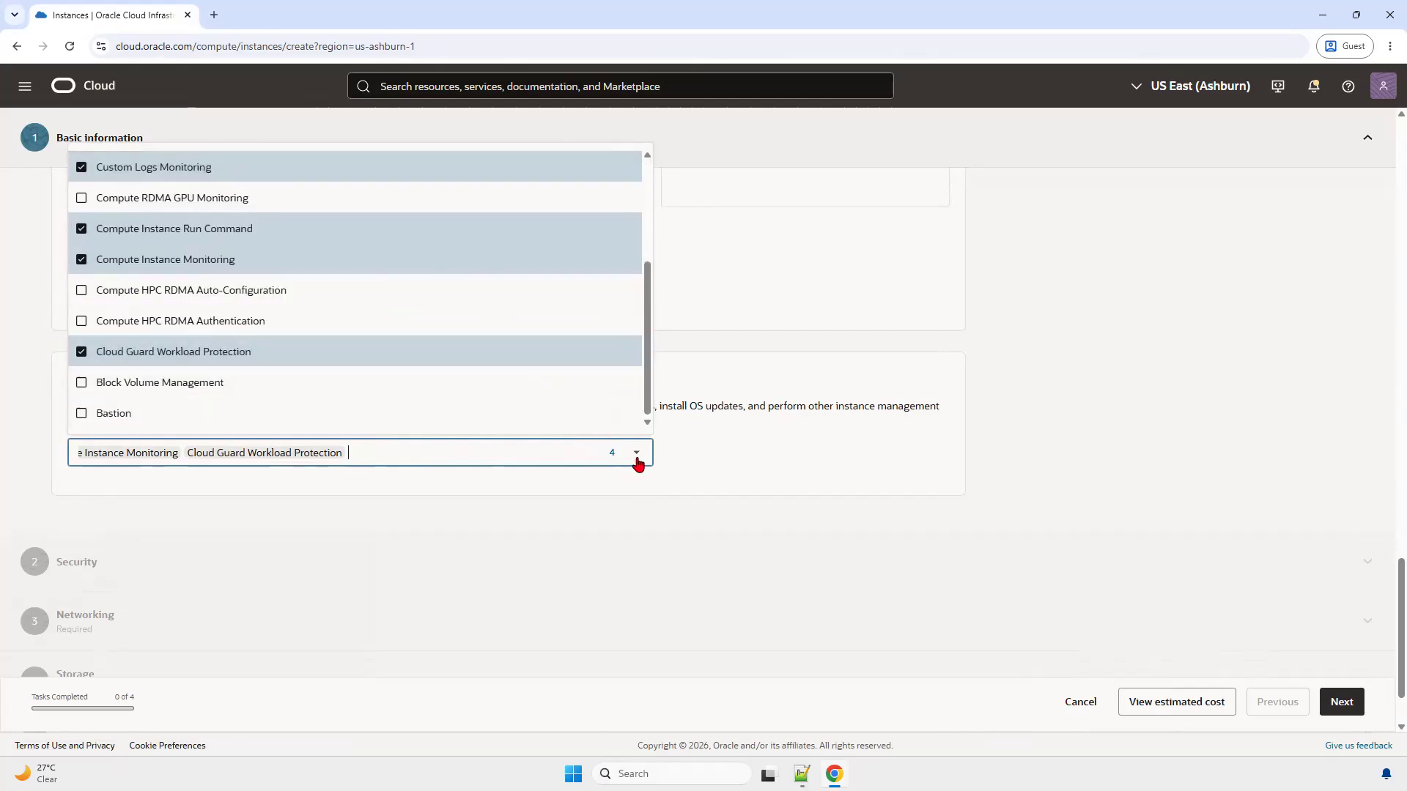
{"action": "left_click", "coordinate": [81, 414]}
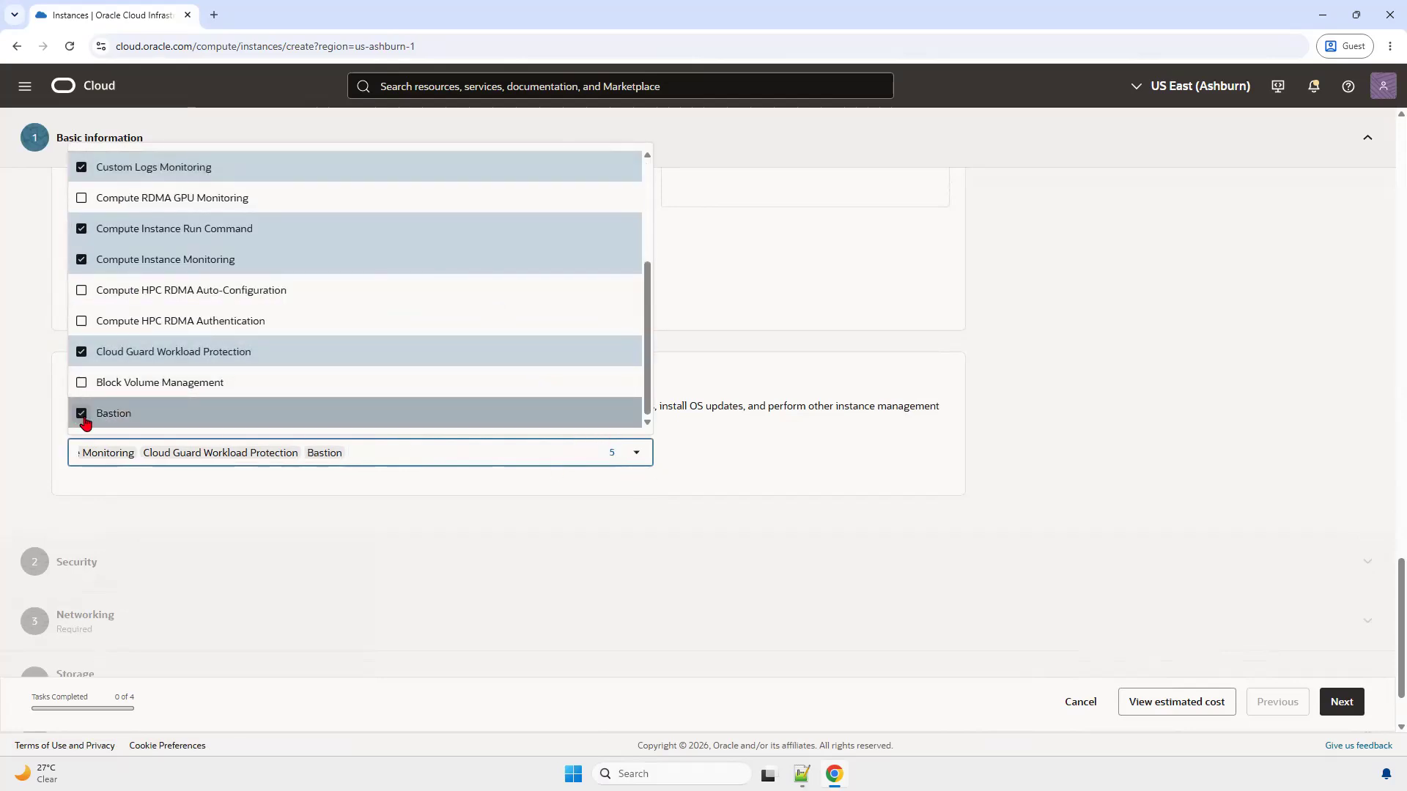
{"action": "left_click", "coordinate": [635, 450]}
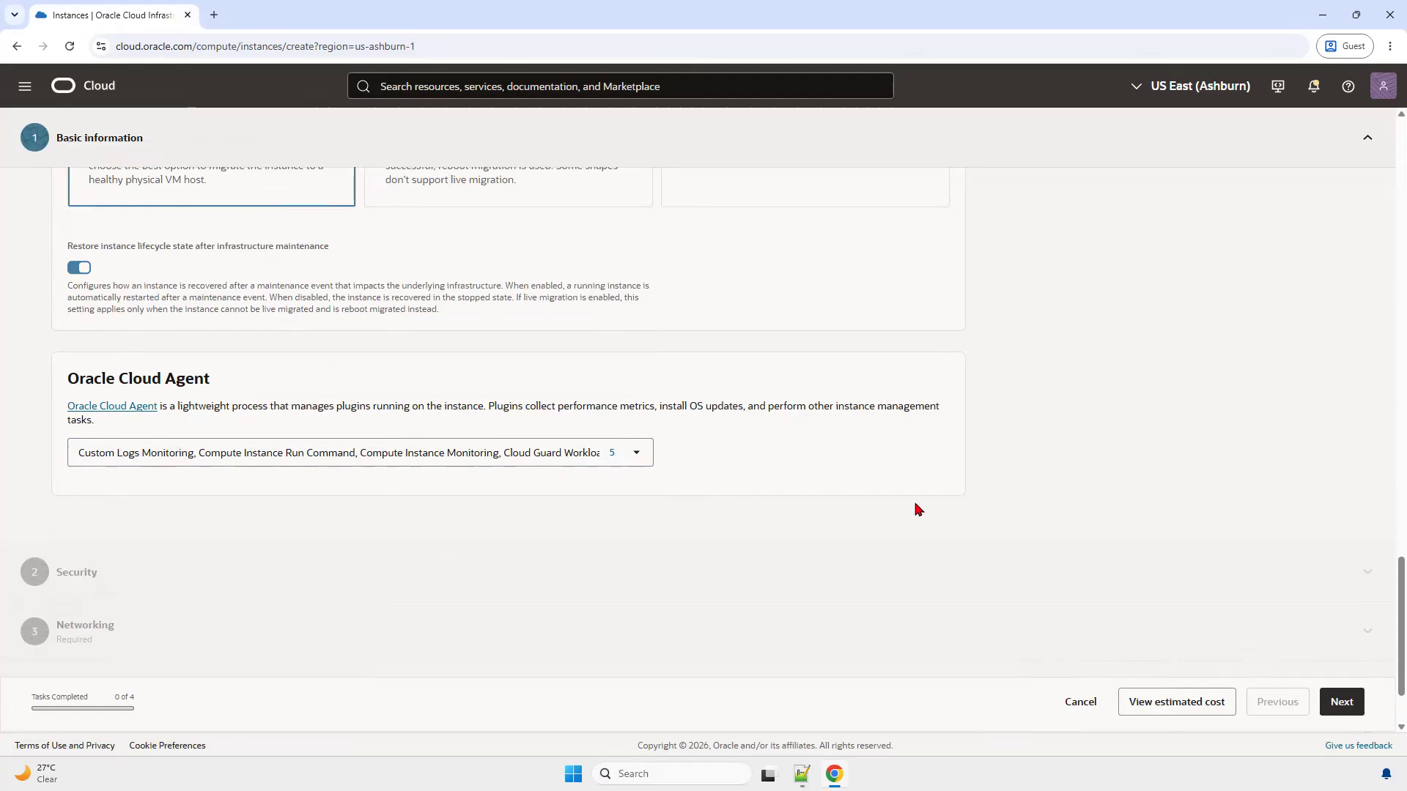
Accept the basic information and security settings, and name the primary VNIC PrivateVM-VNIC.
{"action": "left_click", "coordinate": [1342, 702]}
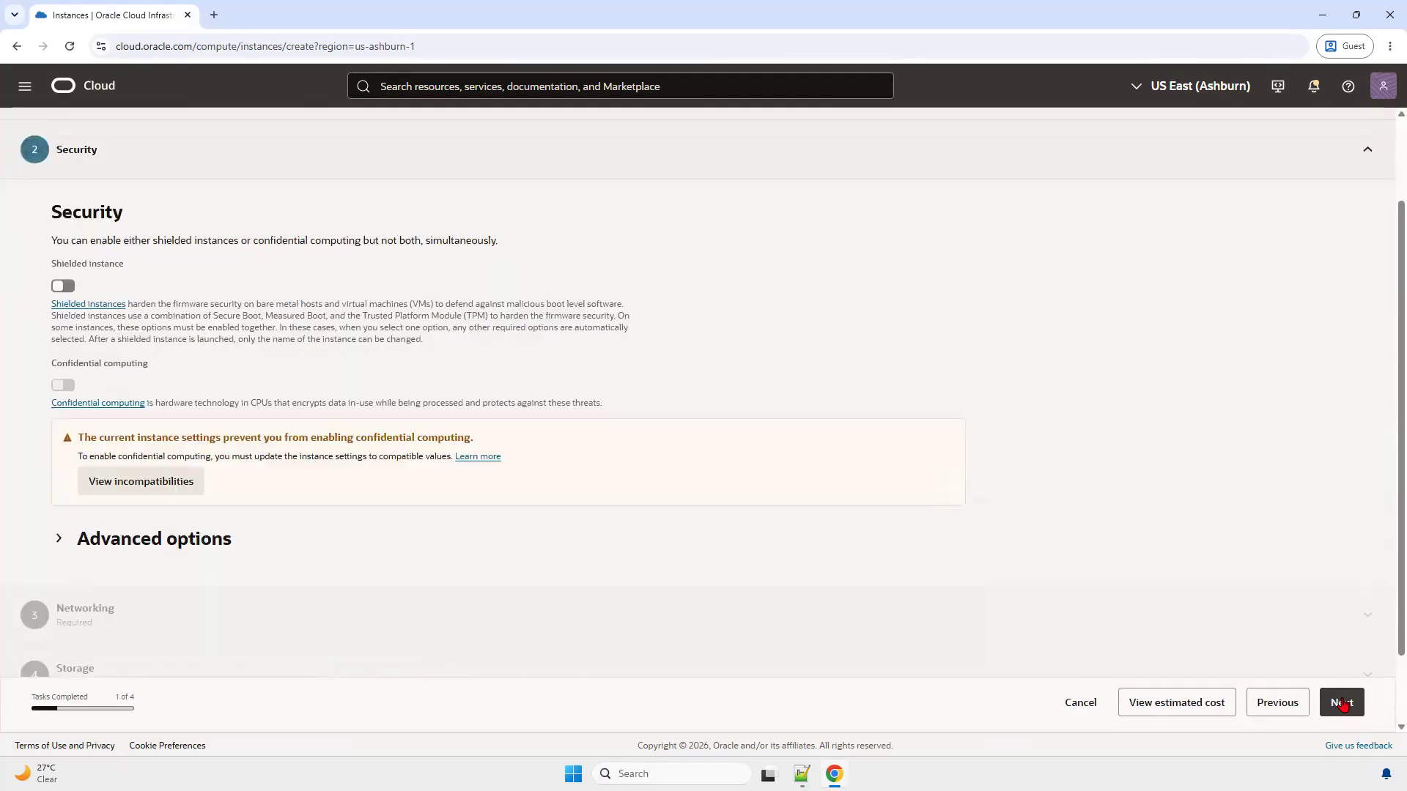
{"action": "scroll", "coordinate": [614, 378], "scroll_direction": "down", "scroll_amount": 1}
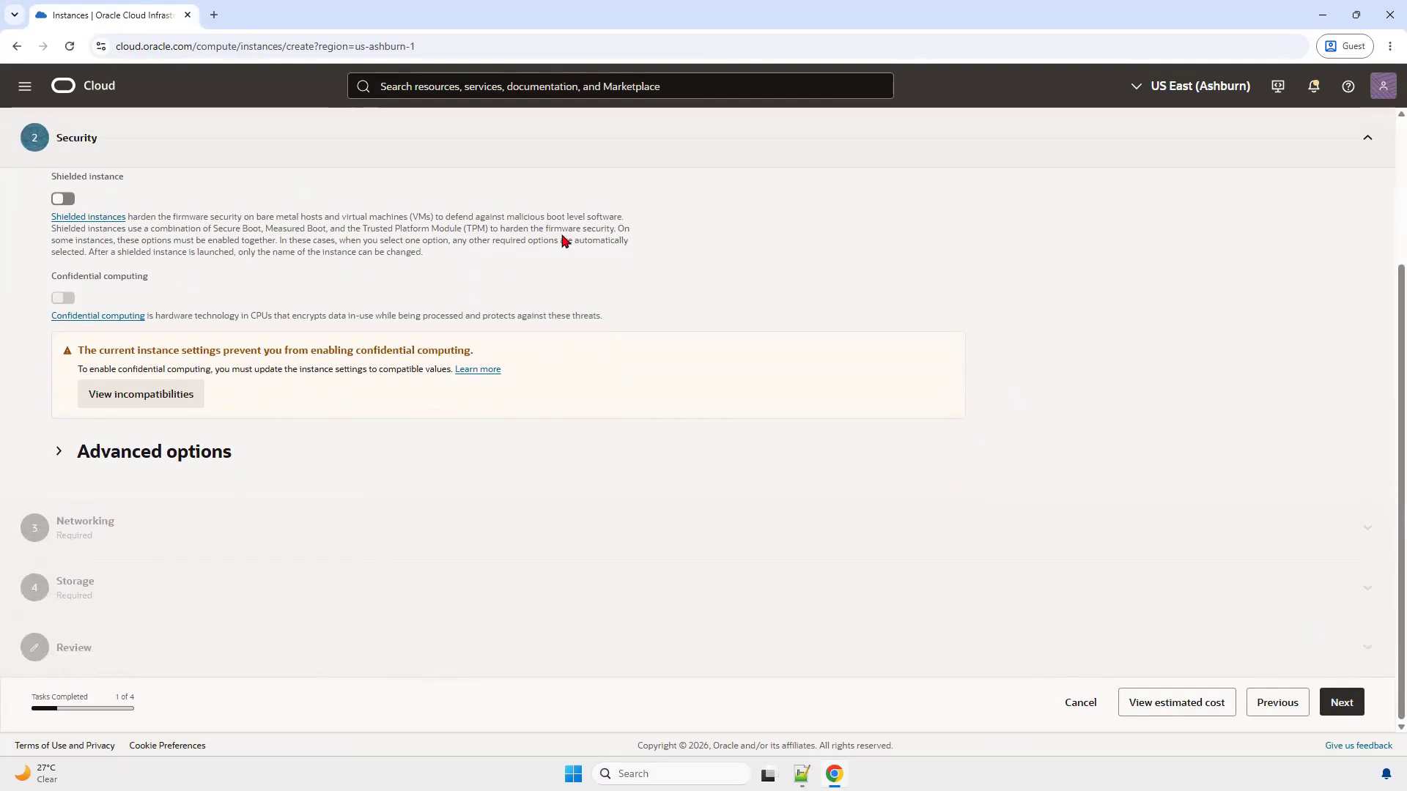
{"action": "left_click", "coordinate": [1342, 703]}
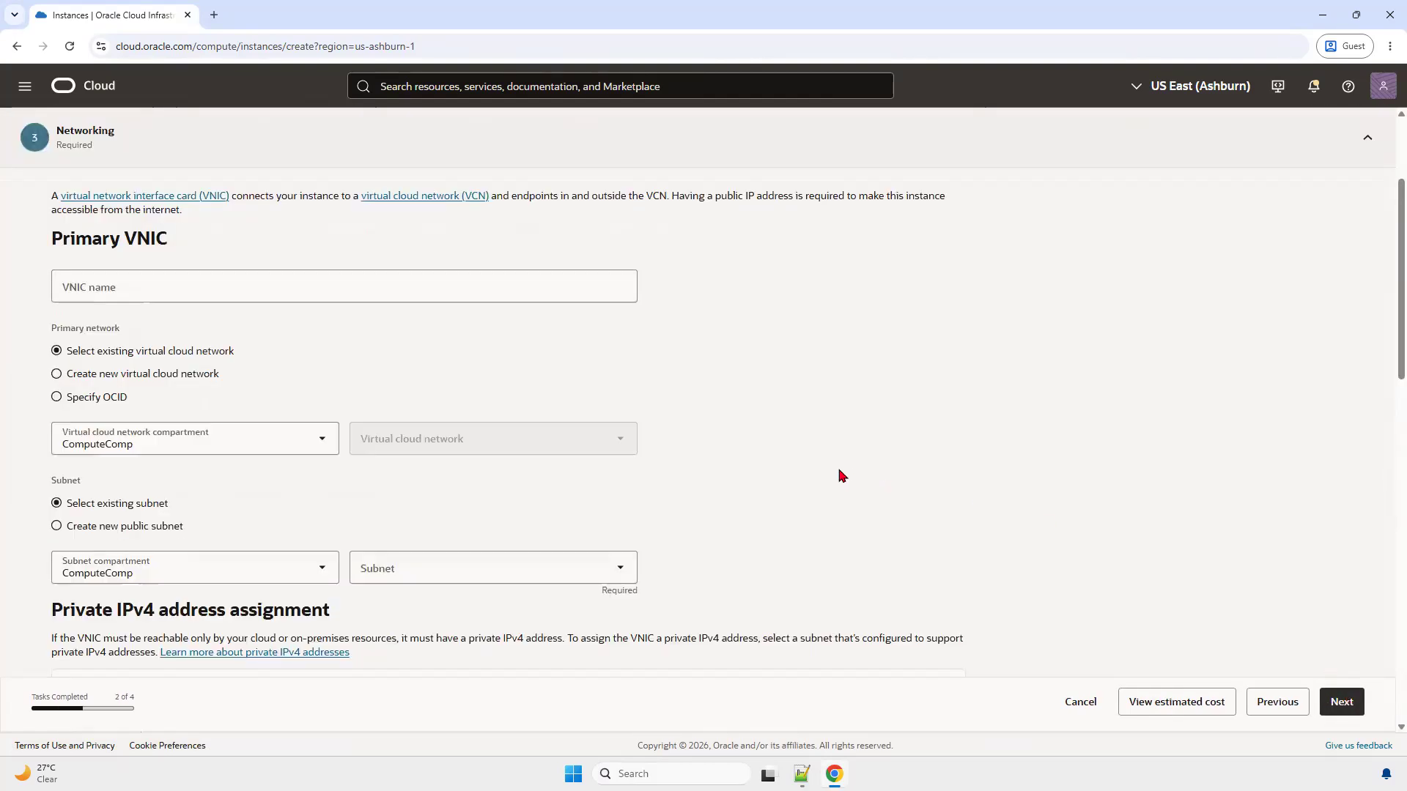
{"action": "left_click", "coordinate": [120, 282]}
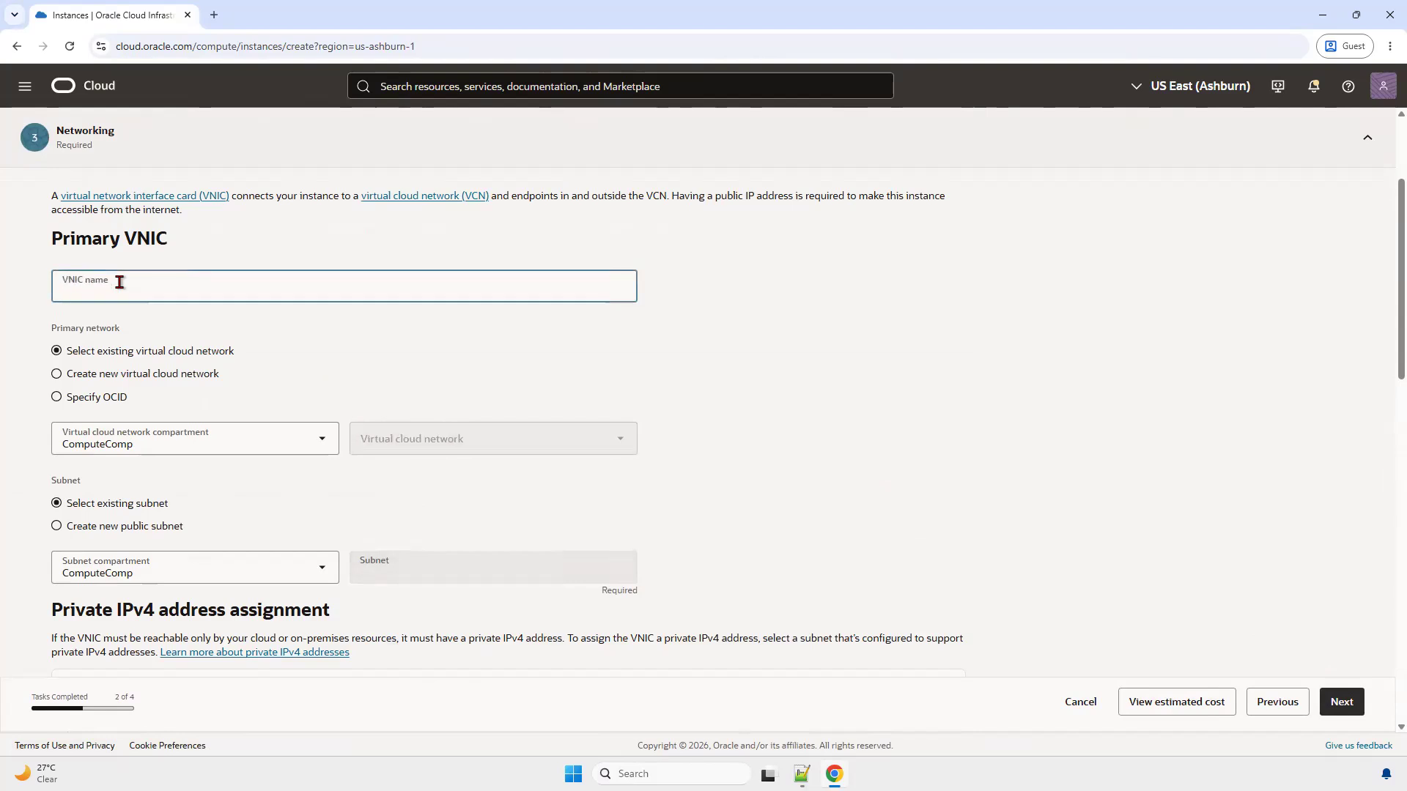
{"action": "type", "text": "PrivateVM"}
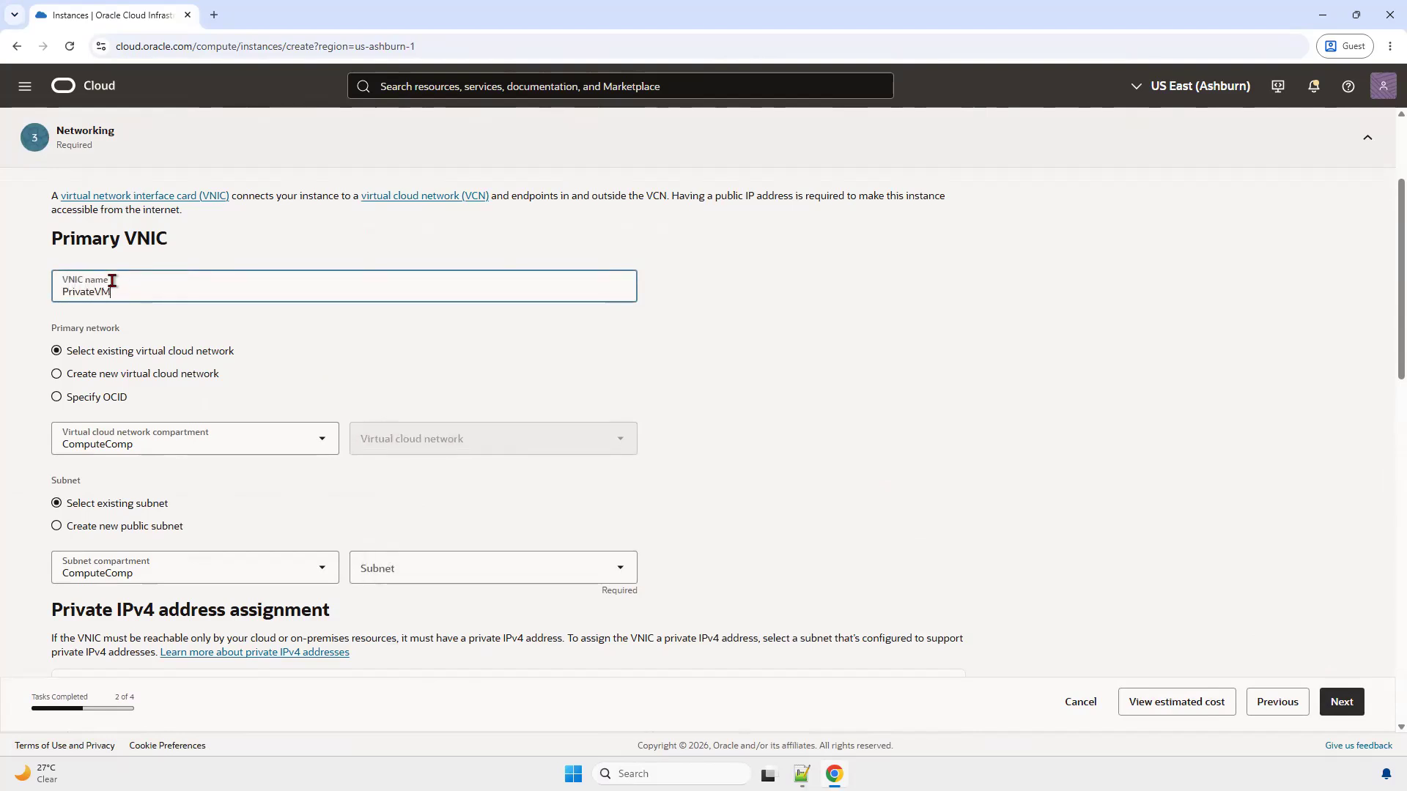
{"action": "type", "text": "-VNIC"}
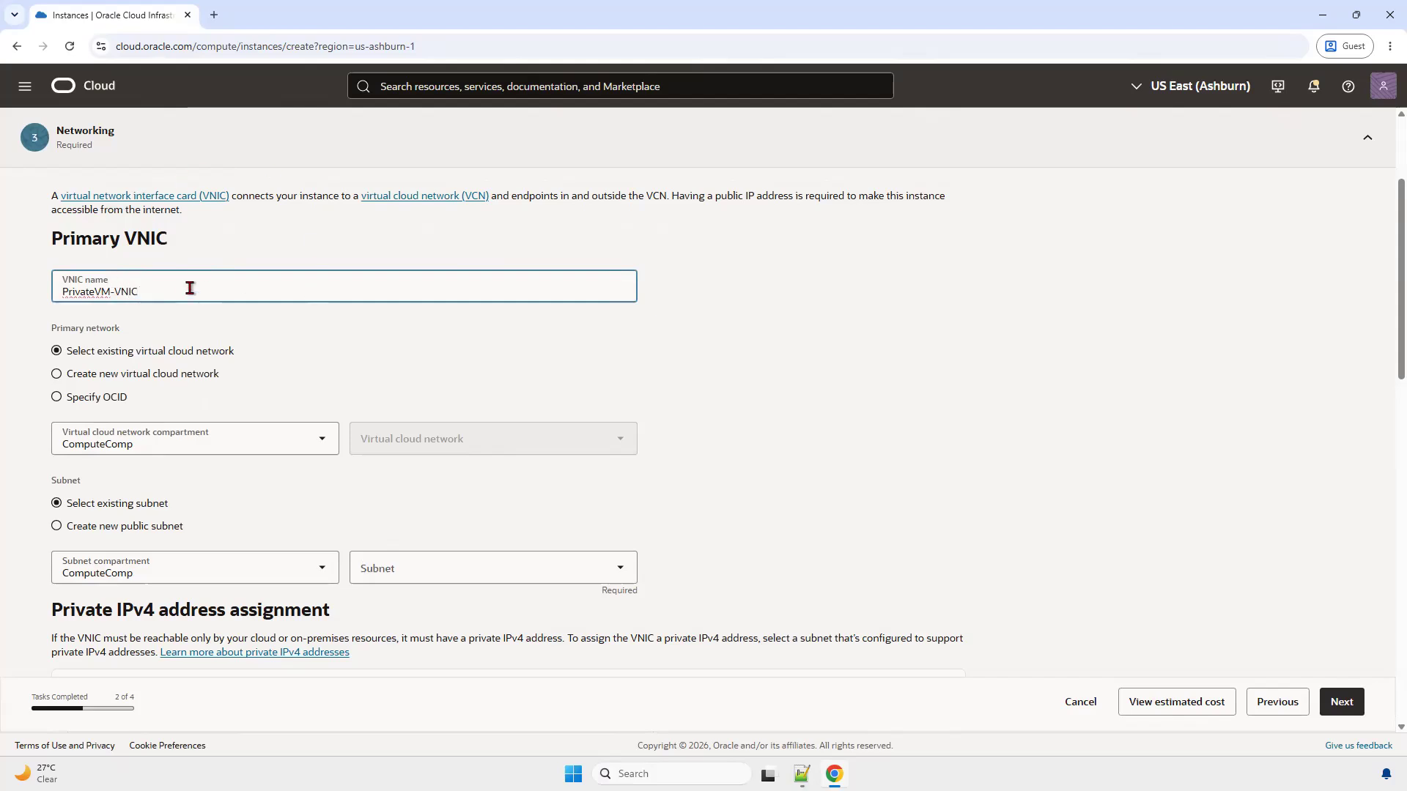
Attach the VNIC to DemoVCN in the NetworkComp compartment, using the regional private subnet-DemoVCN from the same compartment.
{"action": "scroll", "coordinate": [188, 276], "scroll_direction": "up", "scroll_amount": 2}
{"action": "scroll", "coordinate": [177, 323], "scroll_direction": "down", "scroll_amount": 3}
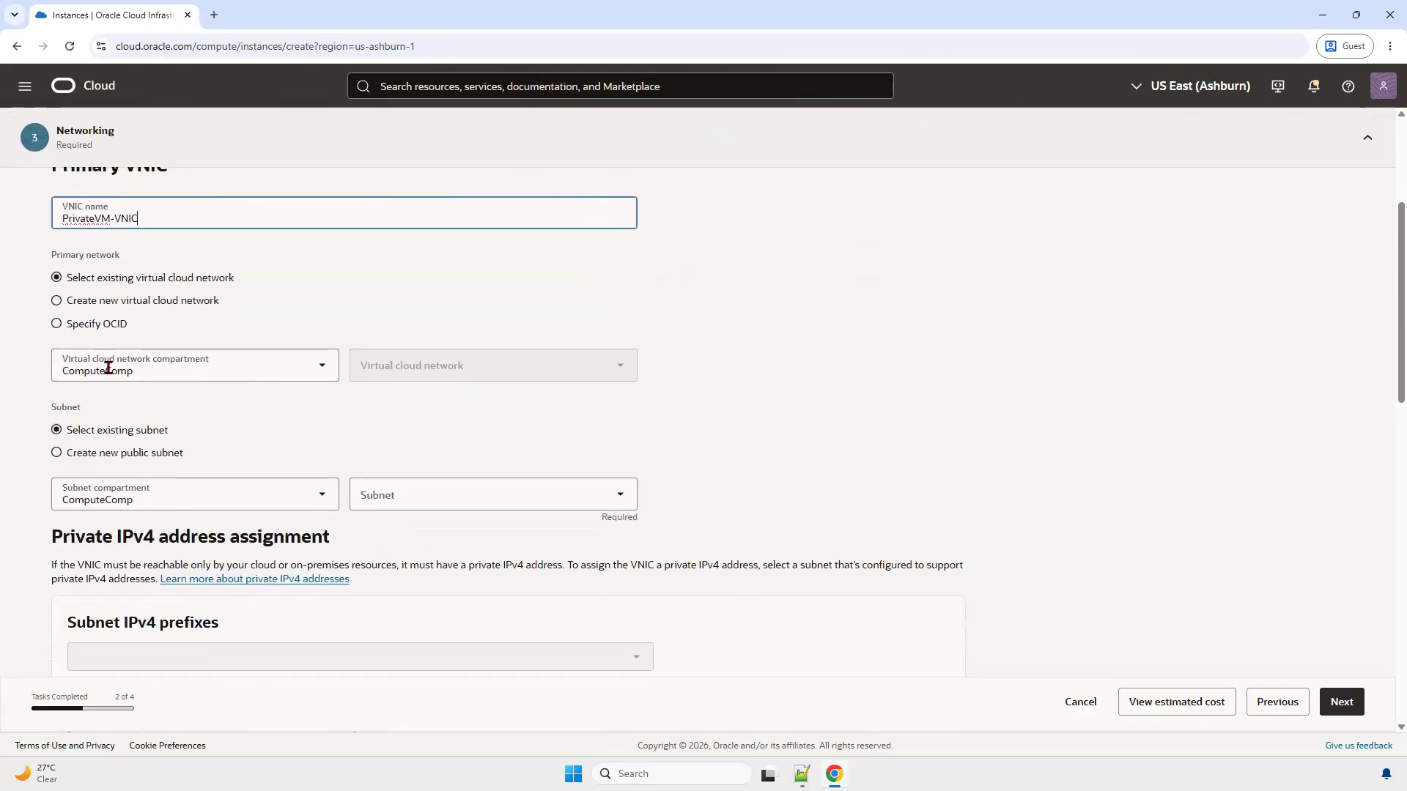
{"action": "left_click", "coordinate": [220, 371]}
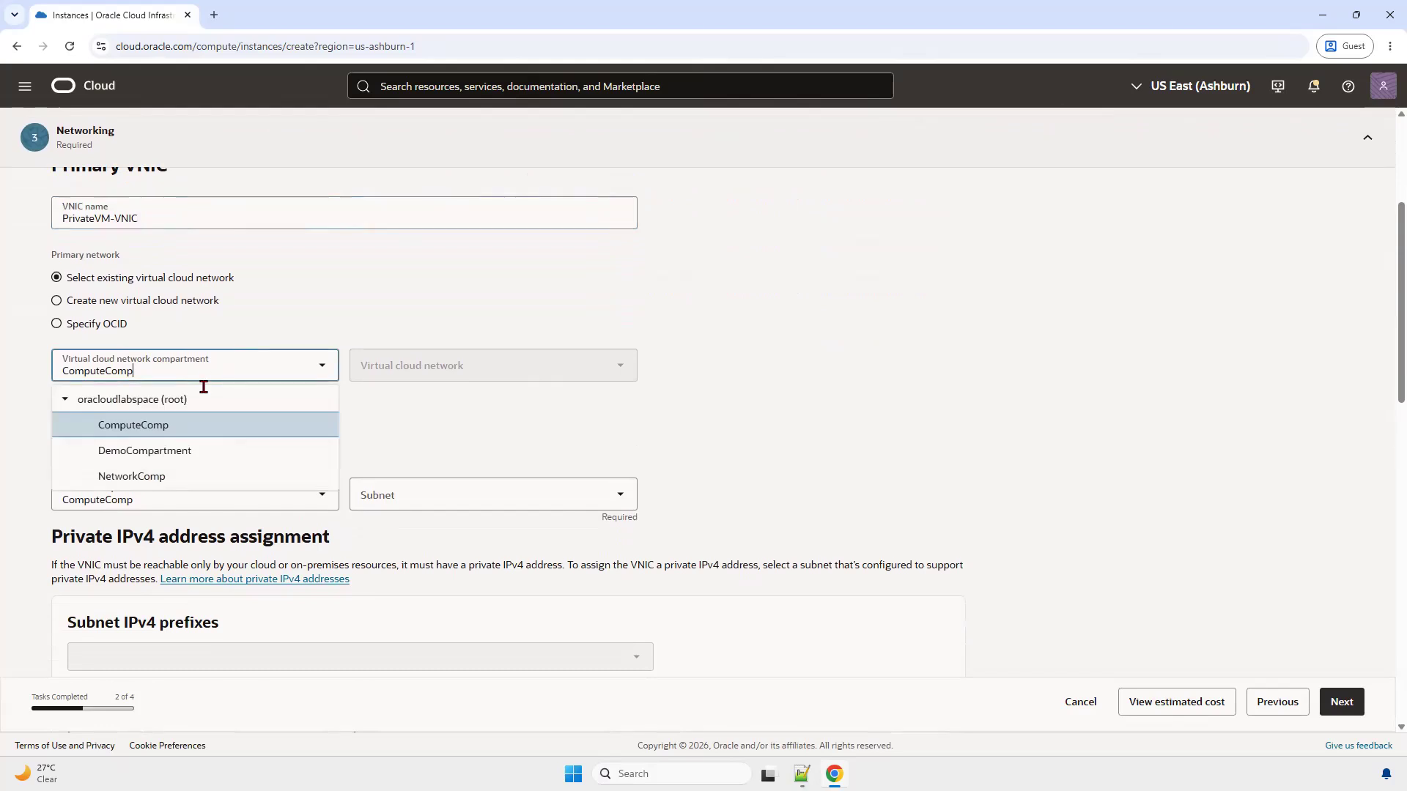
{"action": "left_click", "coordinate": [139, 477]}
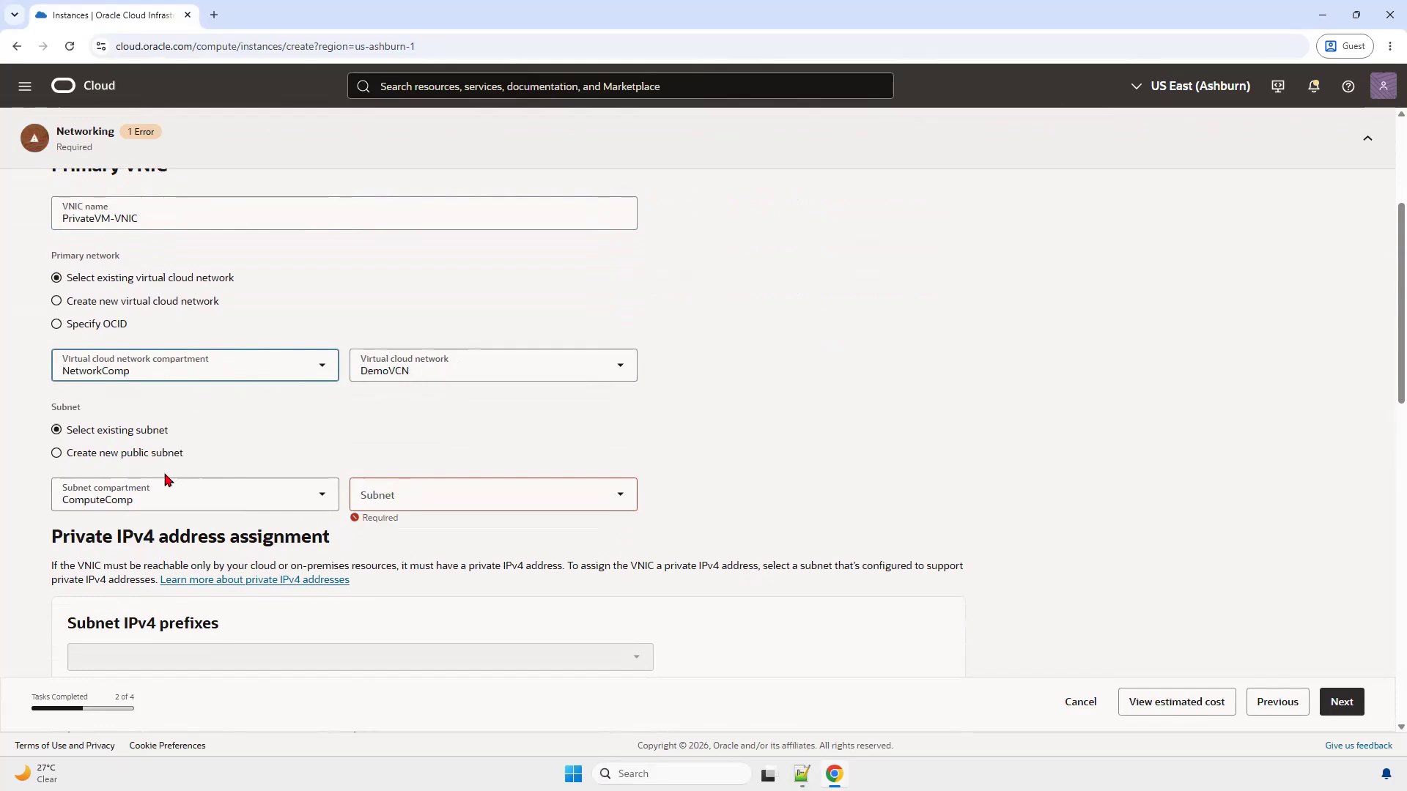
{"action": "left_click", "coordinate": [205, 500]}
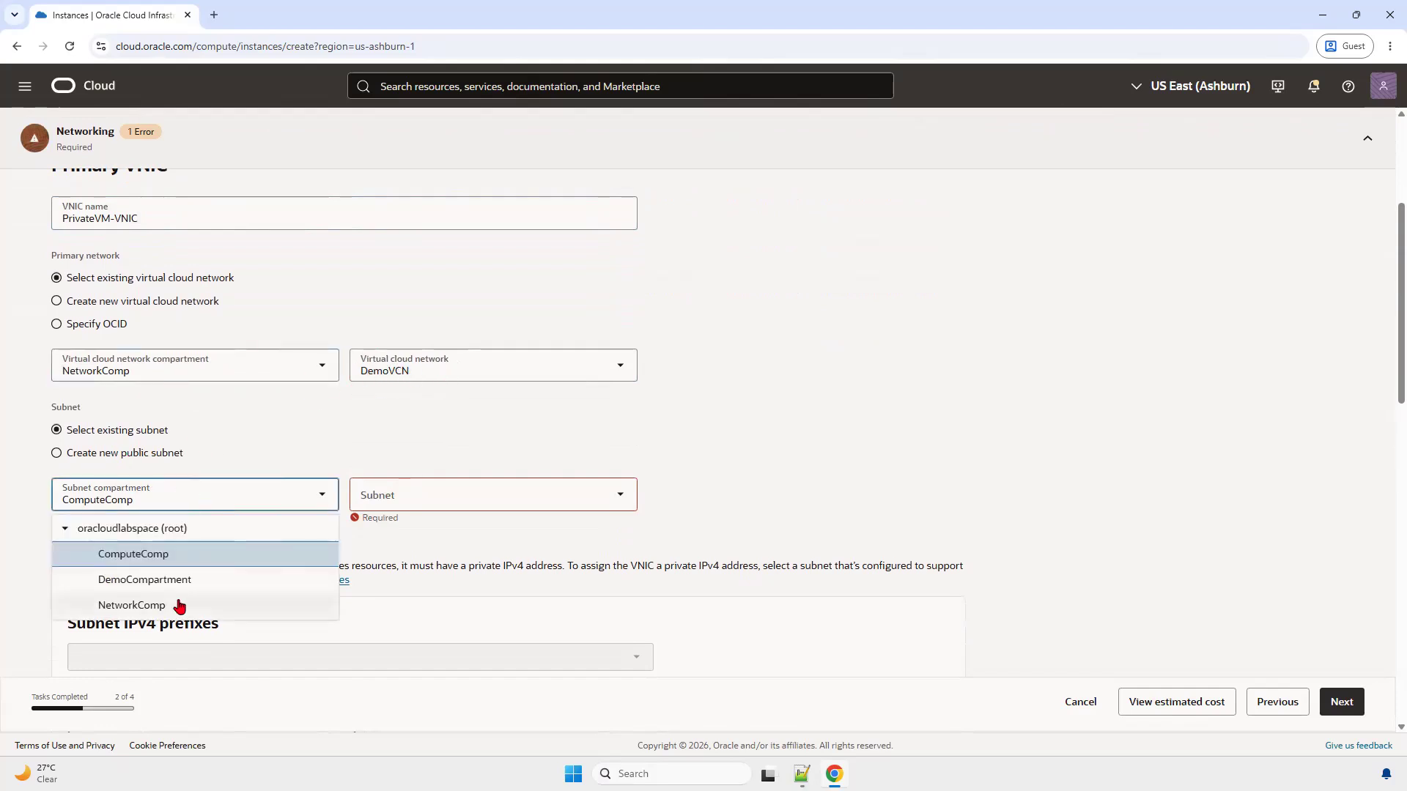
{"action": "left_click", "coordinate": [179, 606]}
{"action": "left_click", "coordinate": [746, 506]}
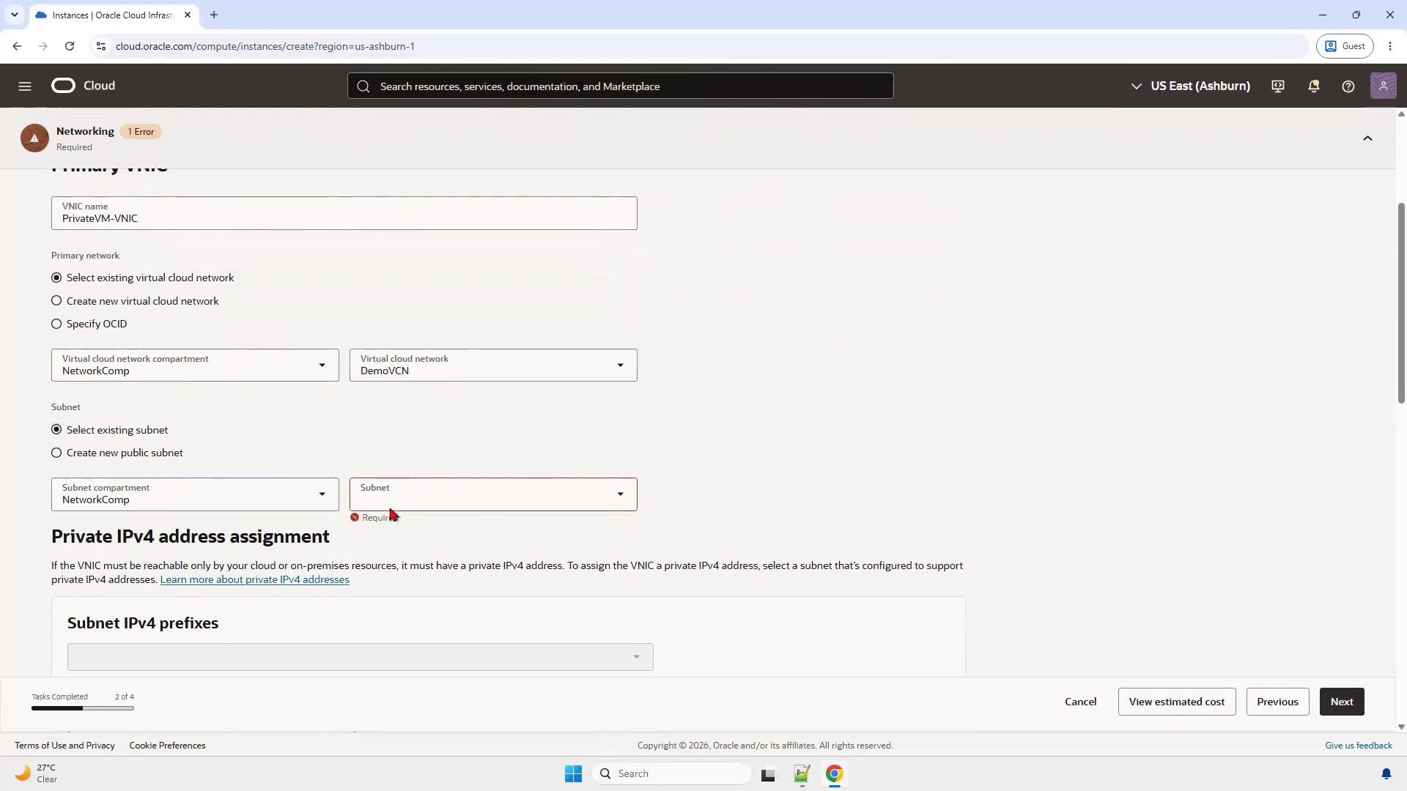
{"action": "left_click", "coordinate": [534, 495]}
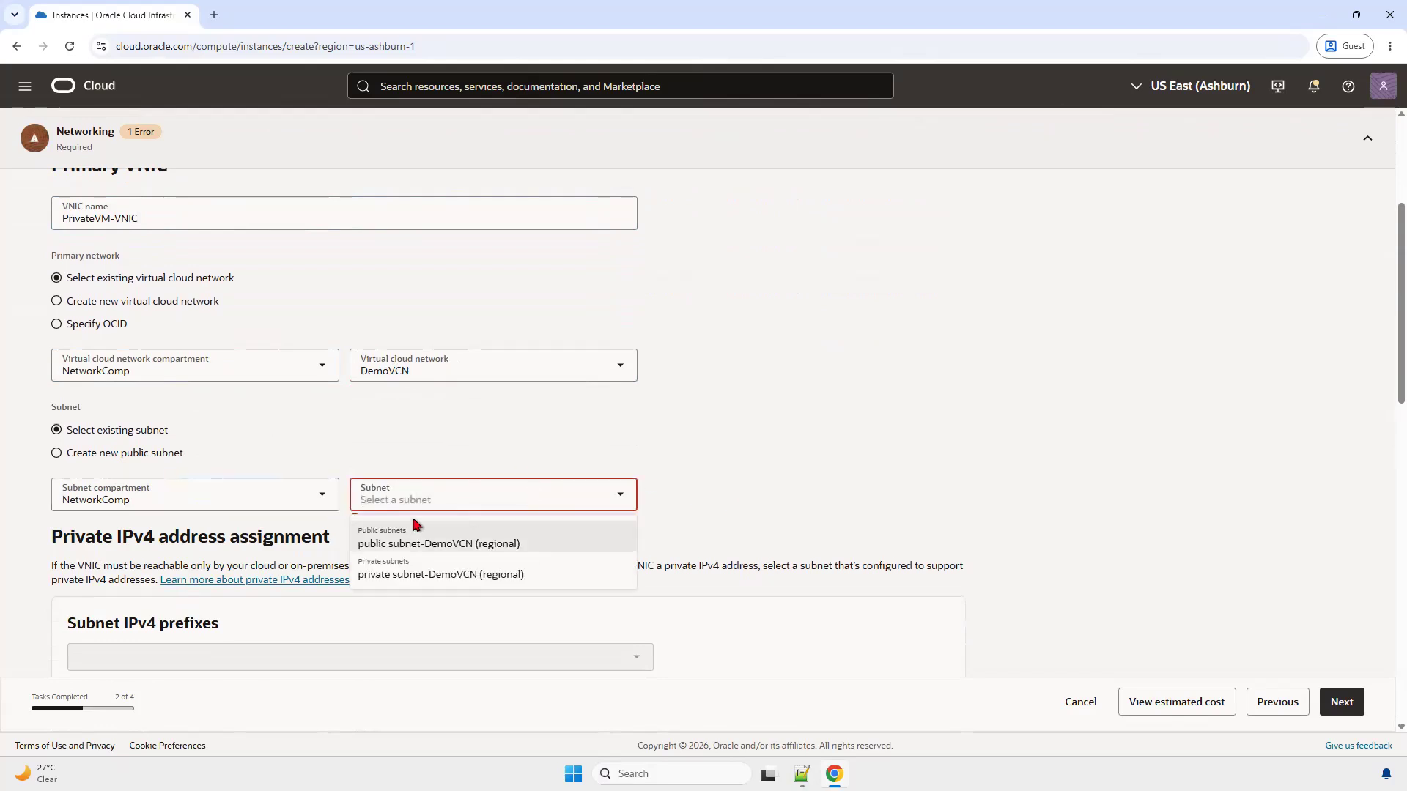
{"action": "left_click", "coordinate": [424, 570]}
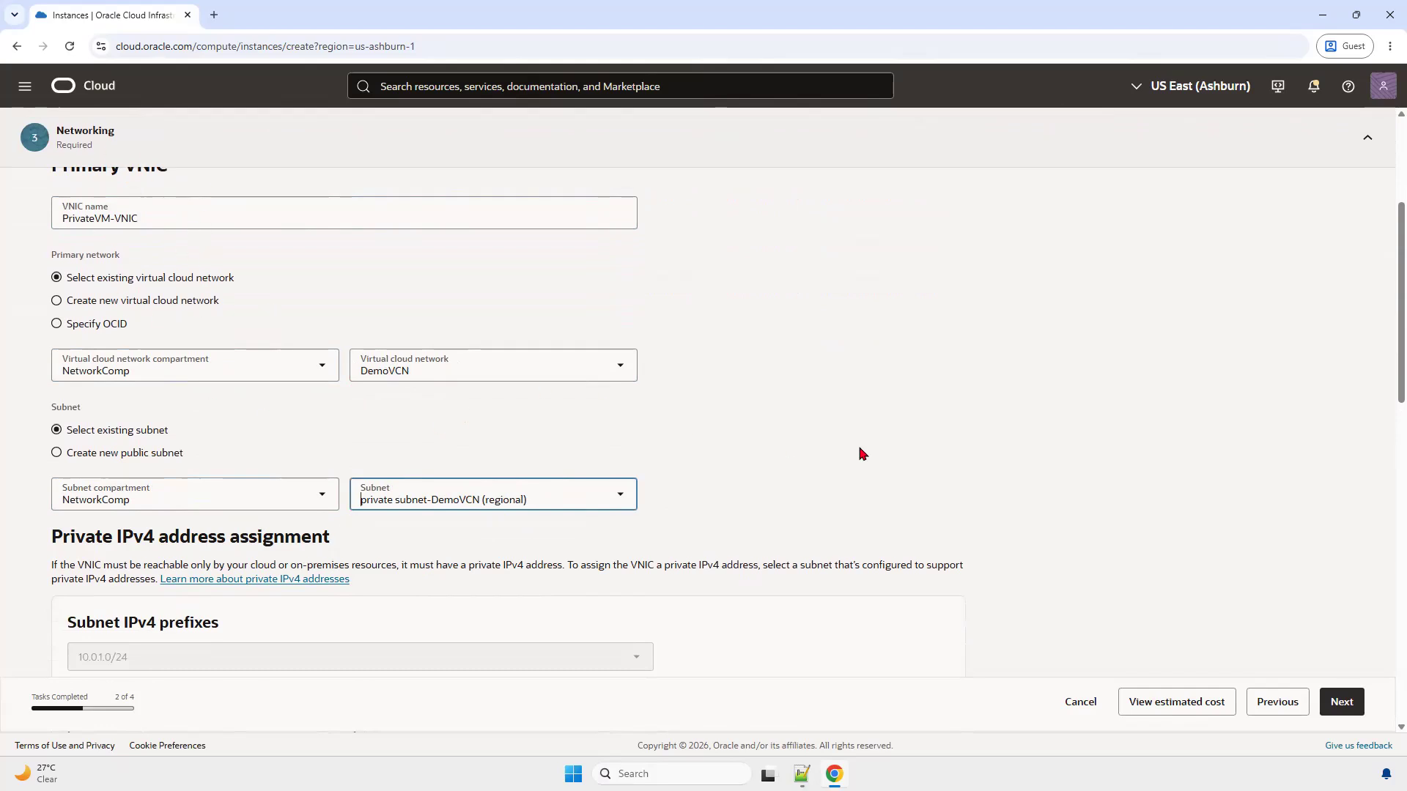
Review the VNIC's IP address assignment and supply an existing SSH public key with the Paste public key option.
{"action": "scroll", "coordinate": [862, 452], "scroll_direction": "down", "scroll_amount": 6}
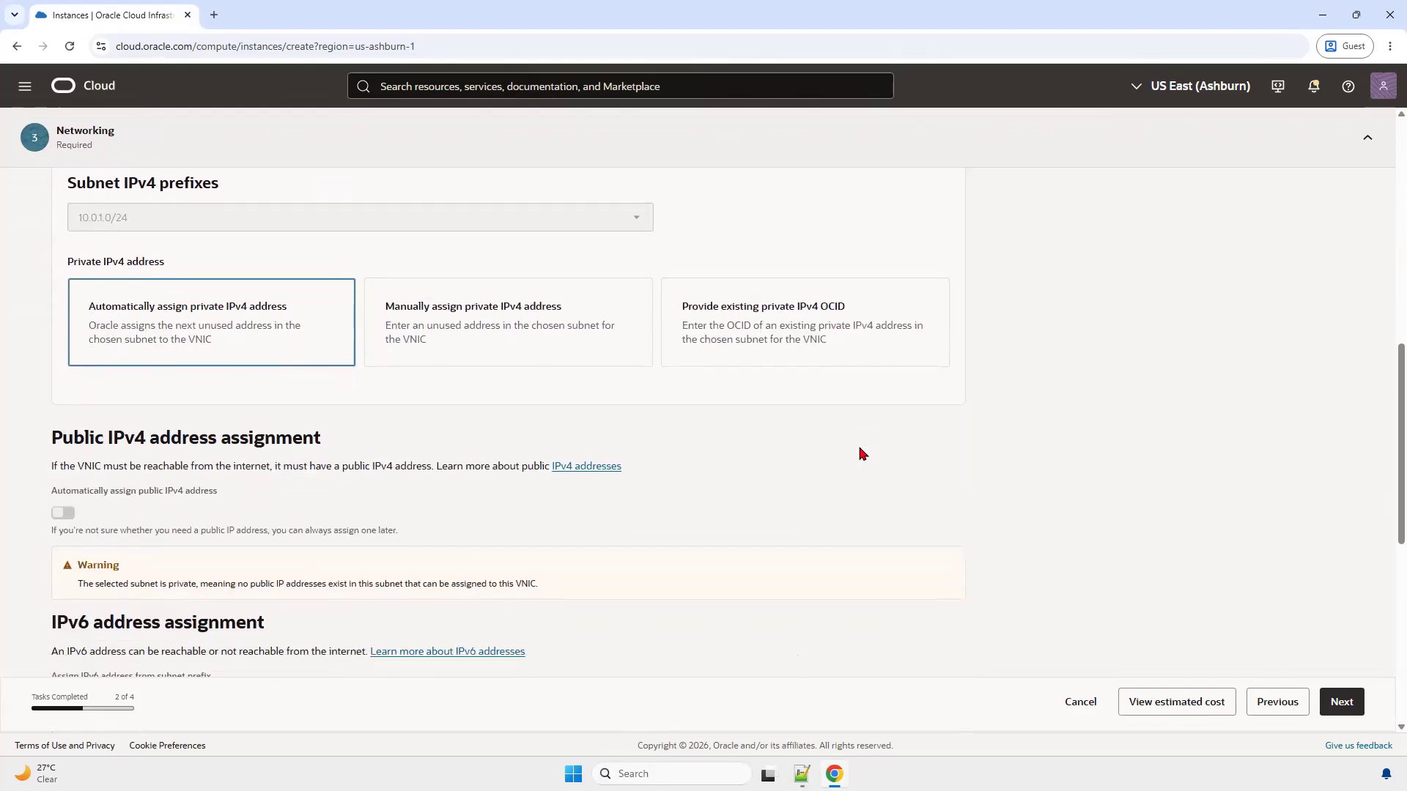
{"action": "scroll", "coordinate": [229, 459], "scroll_direction": "up", "scroll_amount": 4}
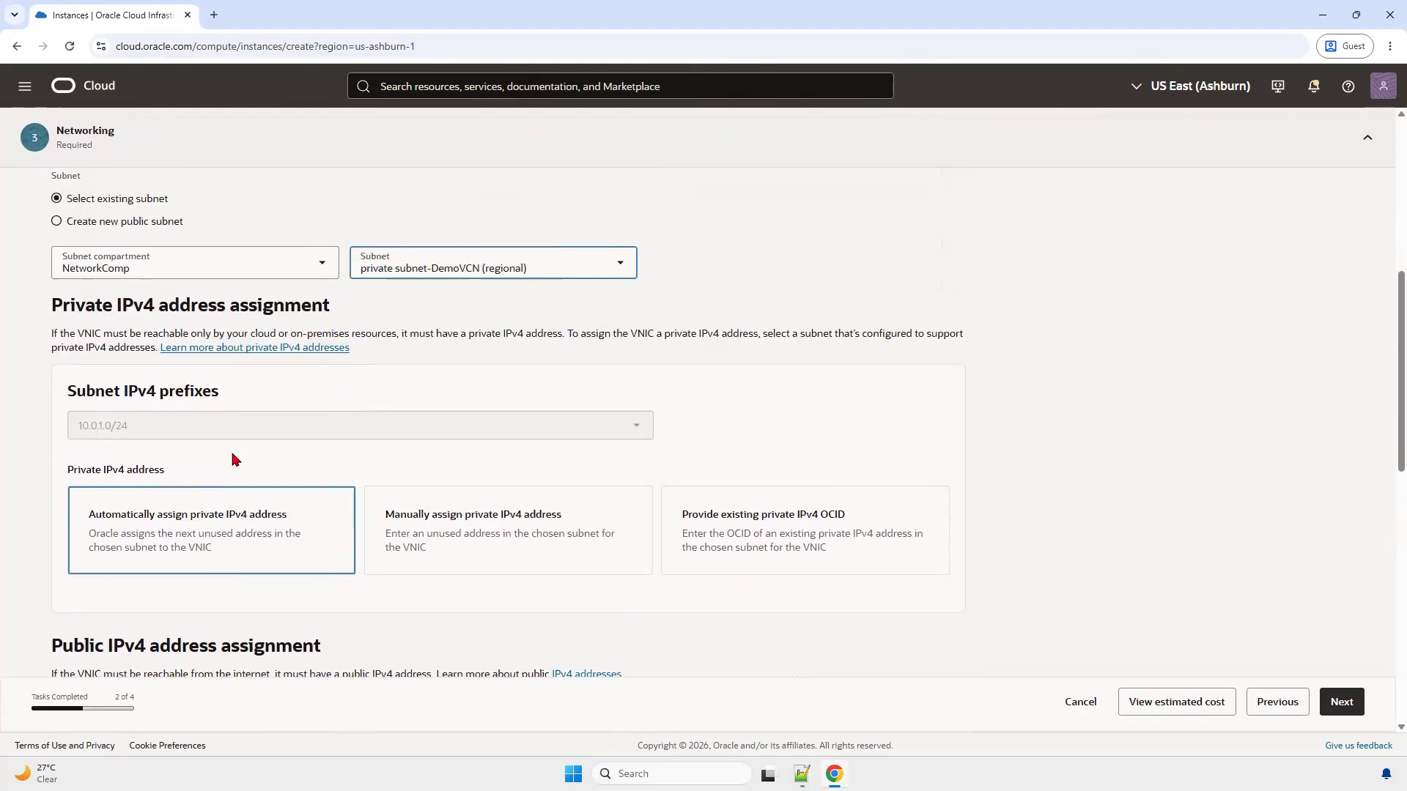
{"action": "scroll", "coordinate": [298, 550], "scroll_direction": "down", "scroll_amount": 5}
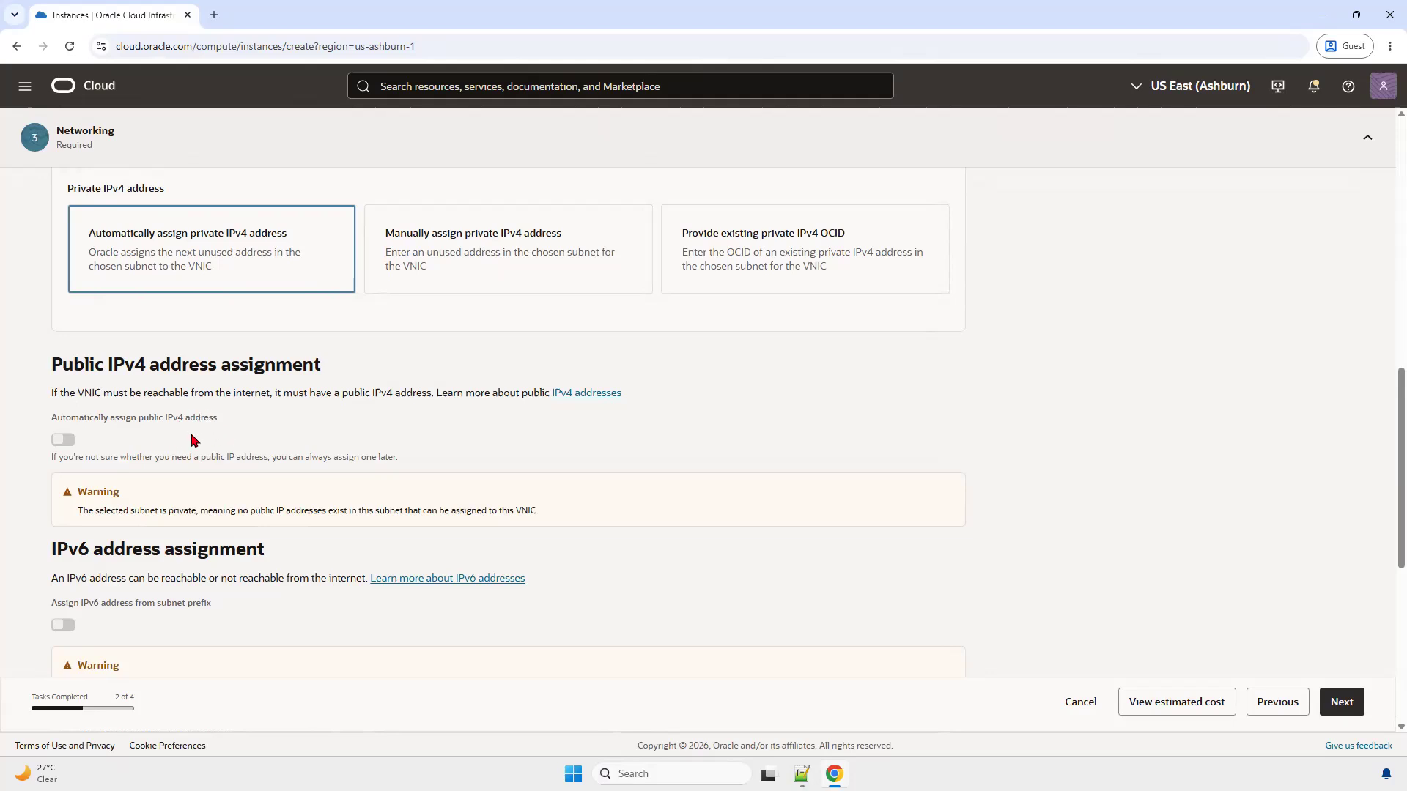
{"action": "scroll", "coordinate": [196, 438], "scroll_direction": "down", "scroll_amount": 2}
{"action": "scroll", "coordinate": [196, 432], "scroll_direction": "down", "scroll_amount": 4}
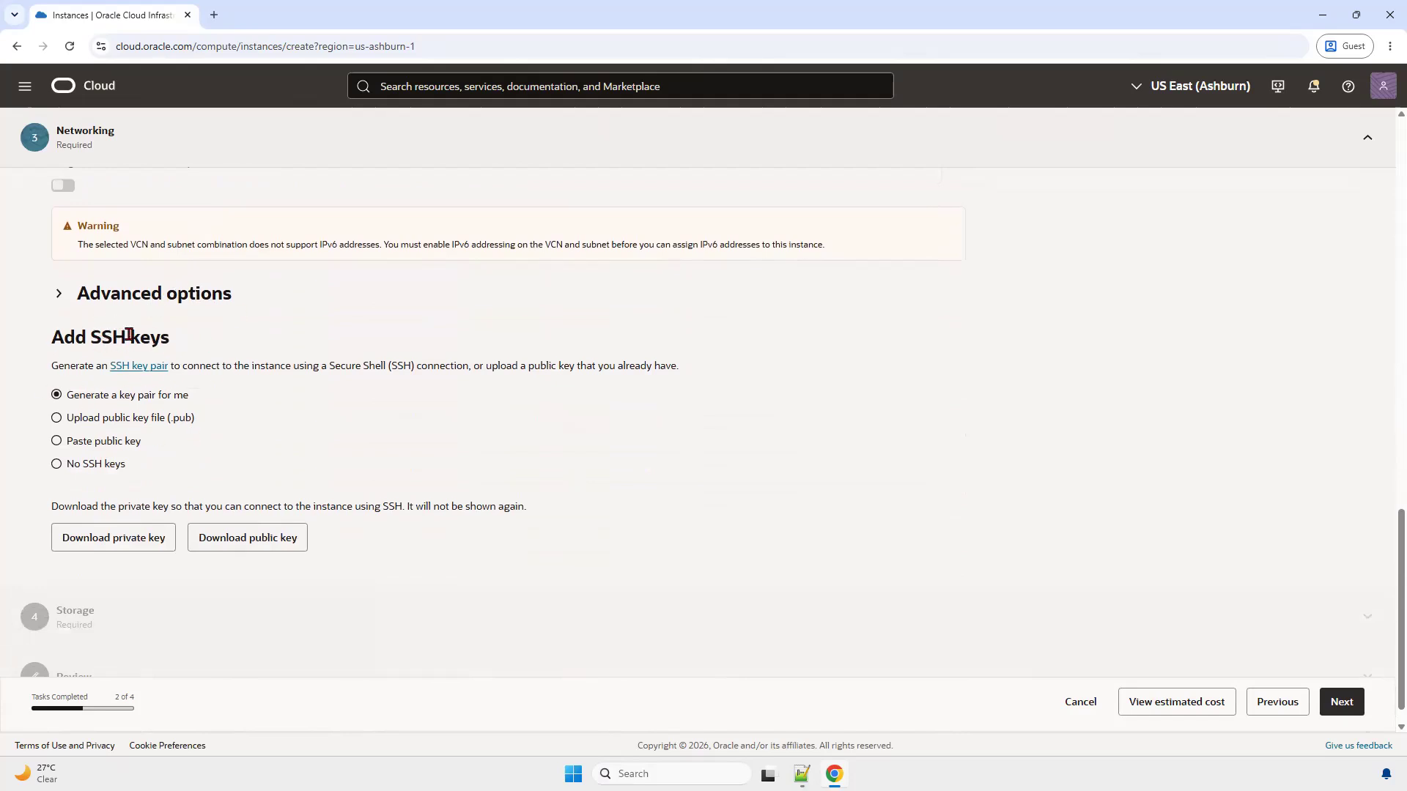
{"action": "left_click", "coordinate": [125, 447]}
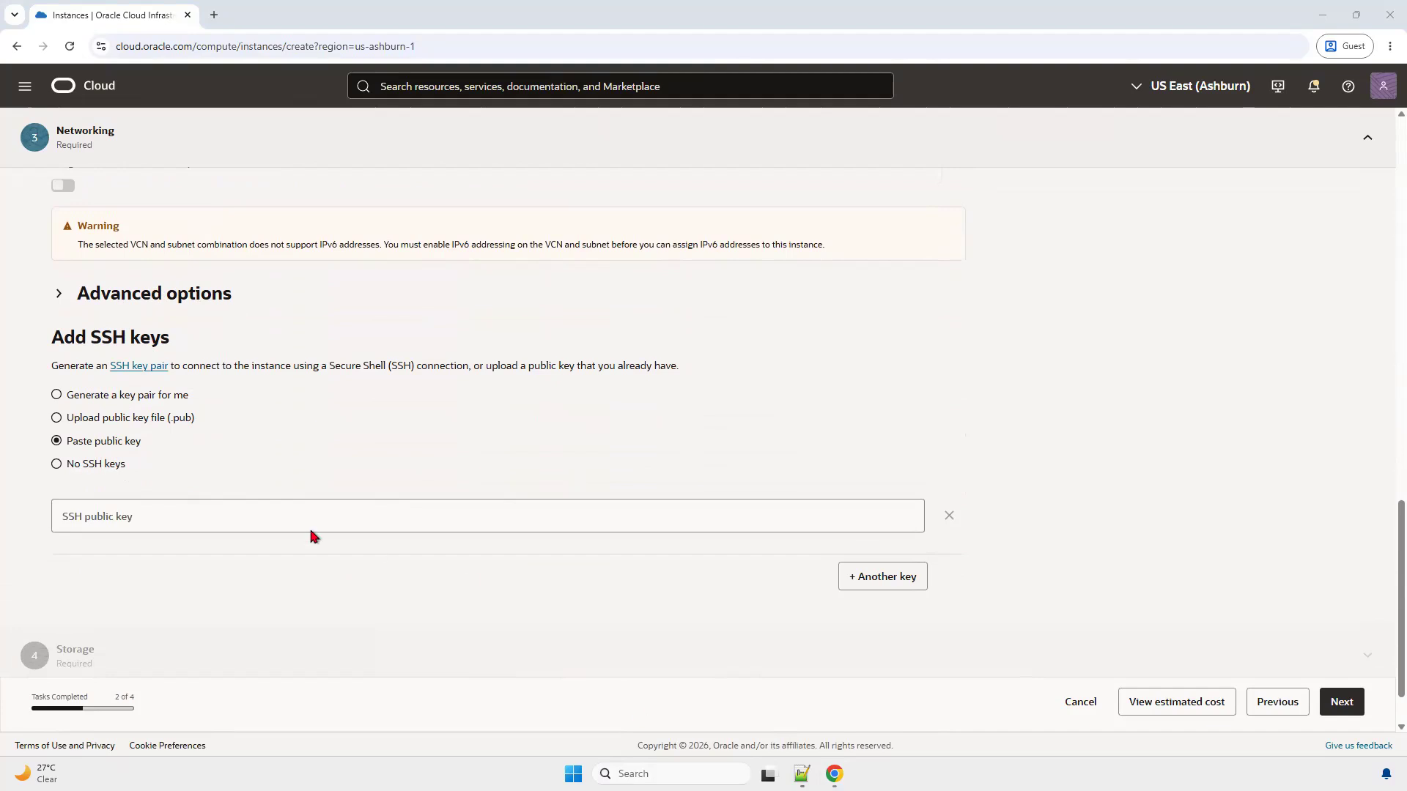
{"action": "left_click", "coordinate": [124, 522]}
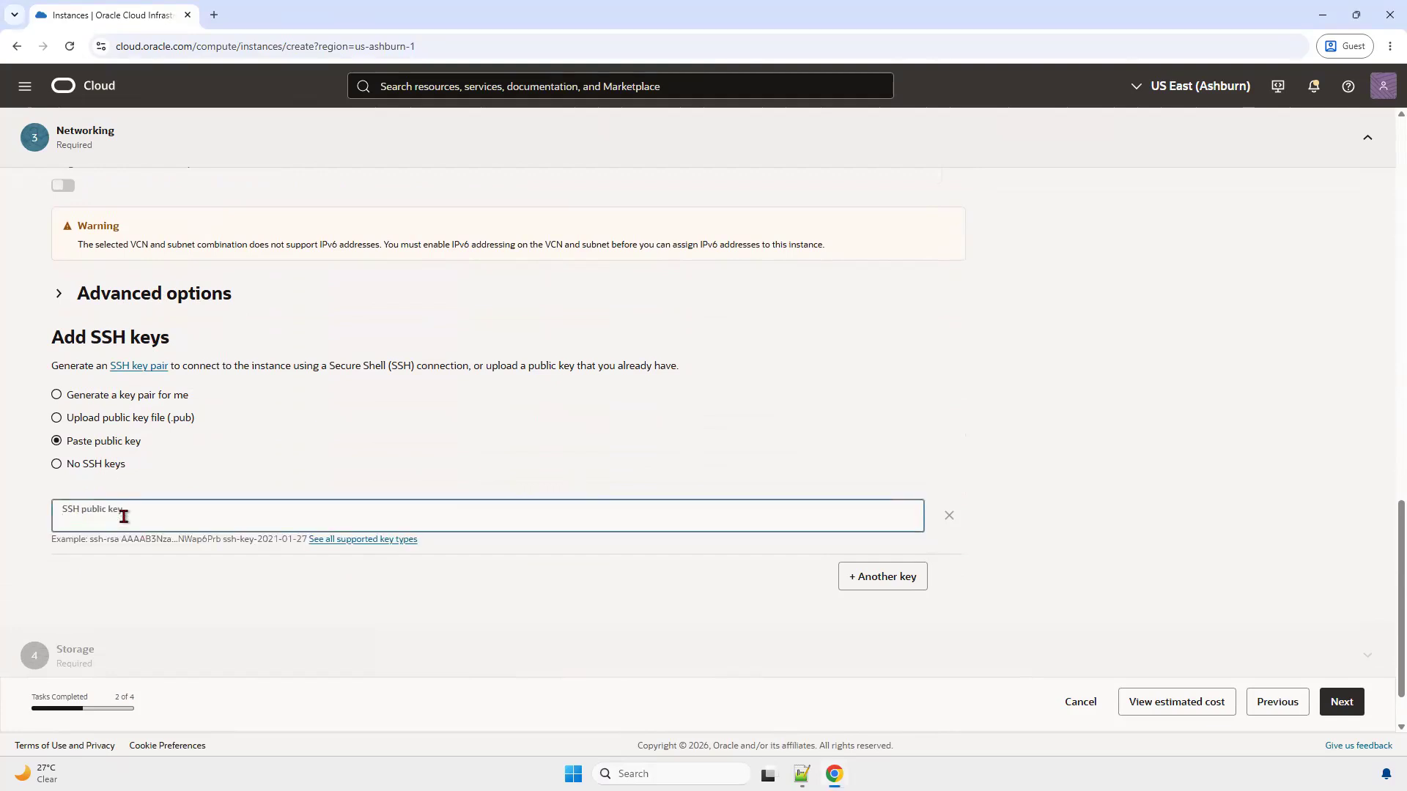
{"action": "key", "text": "ctrl+v"}
{"action": "key", "text": "Home"}
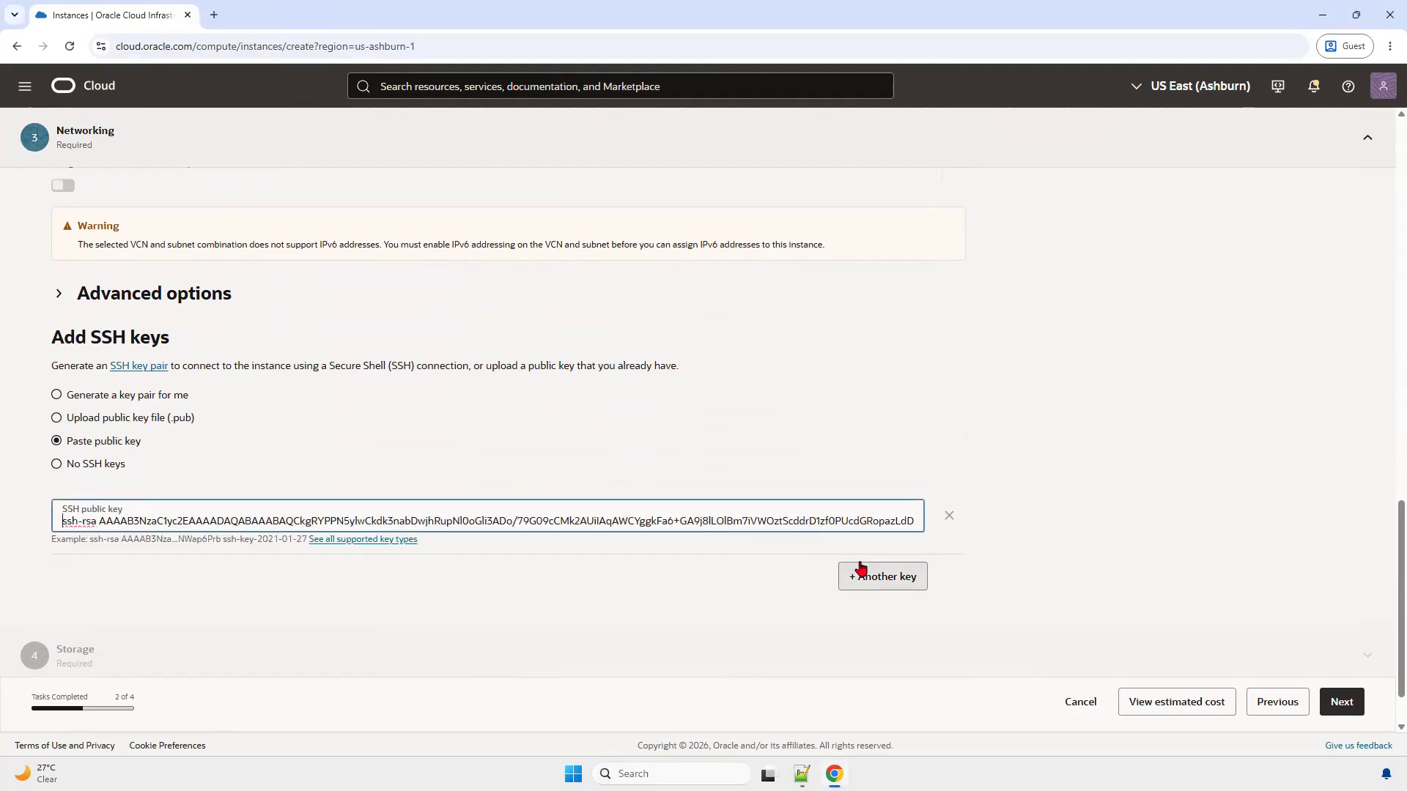
{"action": "scroll", "coordinate": [807, 477], "scroll_direction": "down", "scroll_amount": 1}
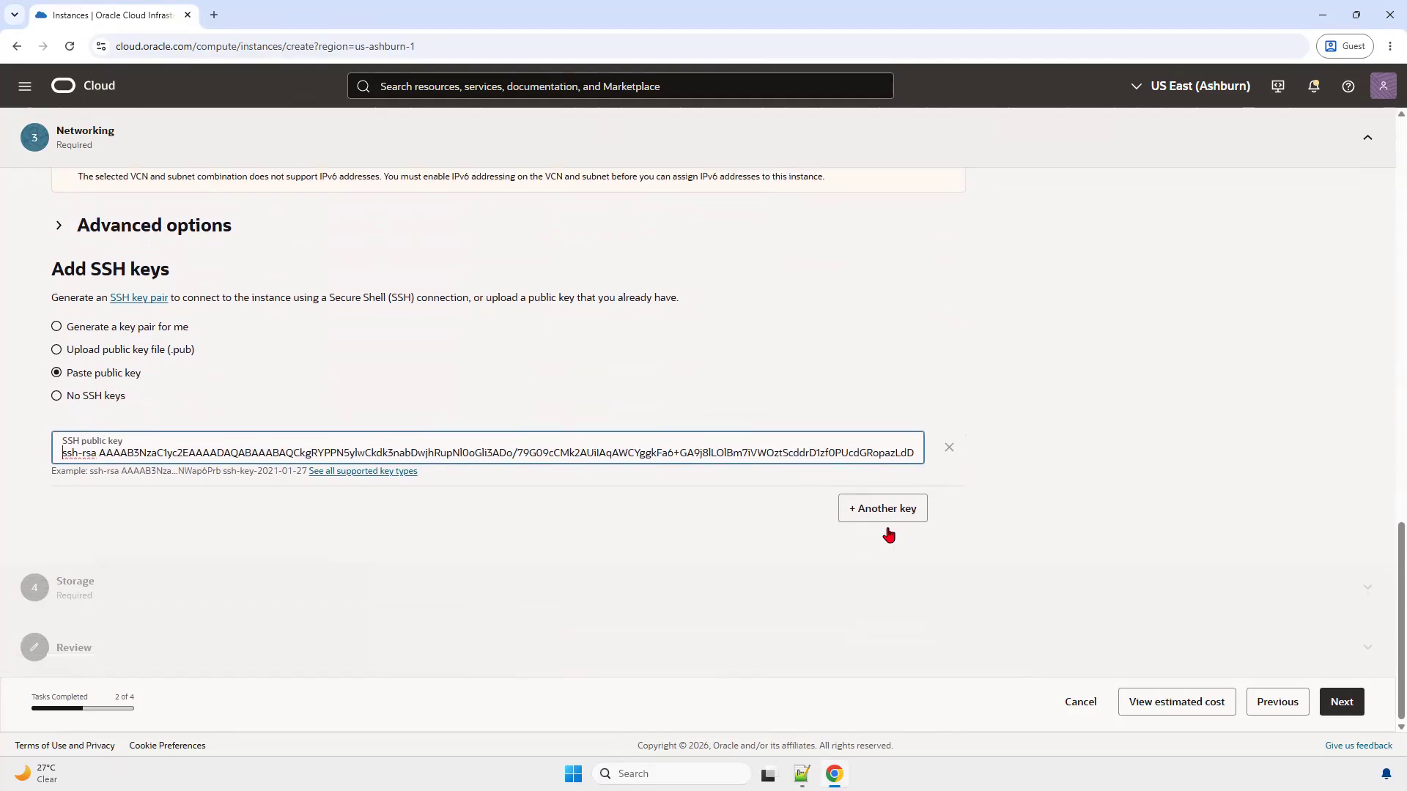
Accept the networking settings and the default boot and block volume storage settings, continuing to the instance review.
{"action": "left_click", "coordinate": [1340, 703]}
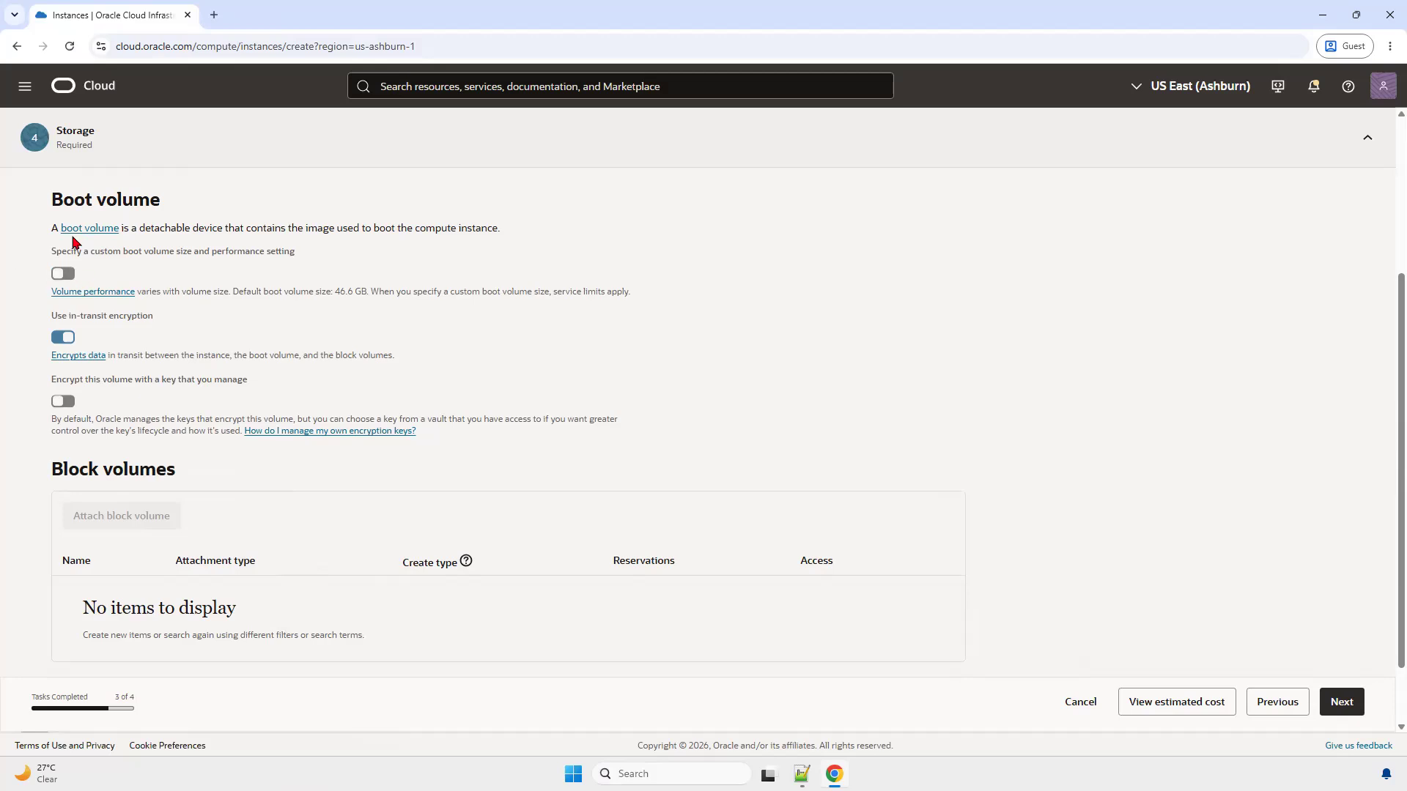
{"action": "scroll", "coordinate": [1084, 560], "scroll_direction": "down", "scroll_amount": 1}
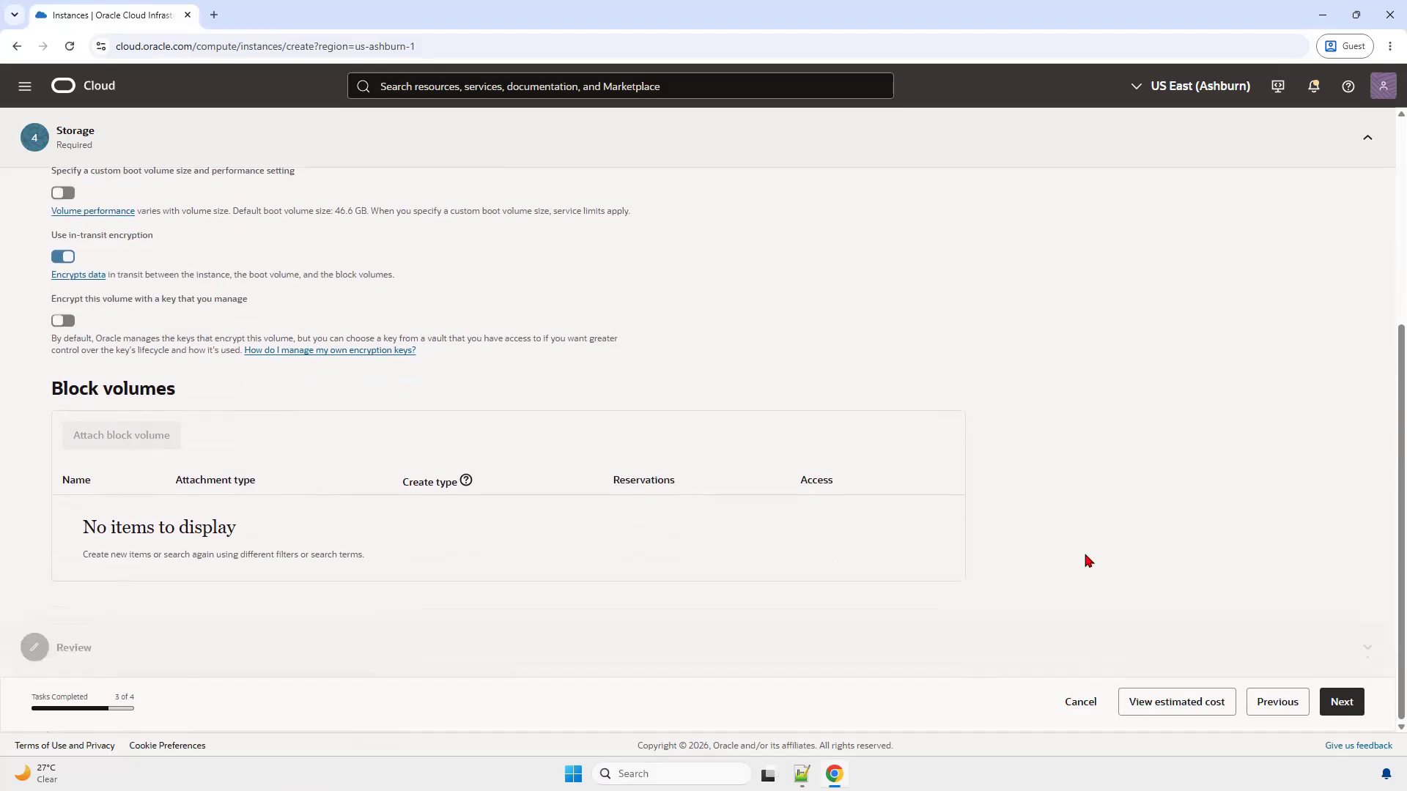
{"action": "left_click", "coordinate": [1339, 701]}
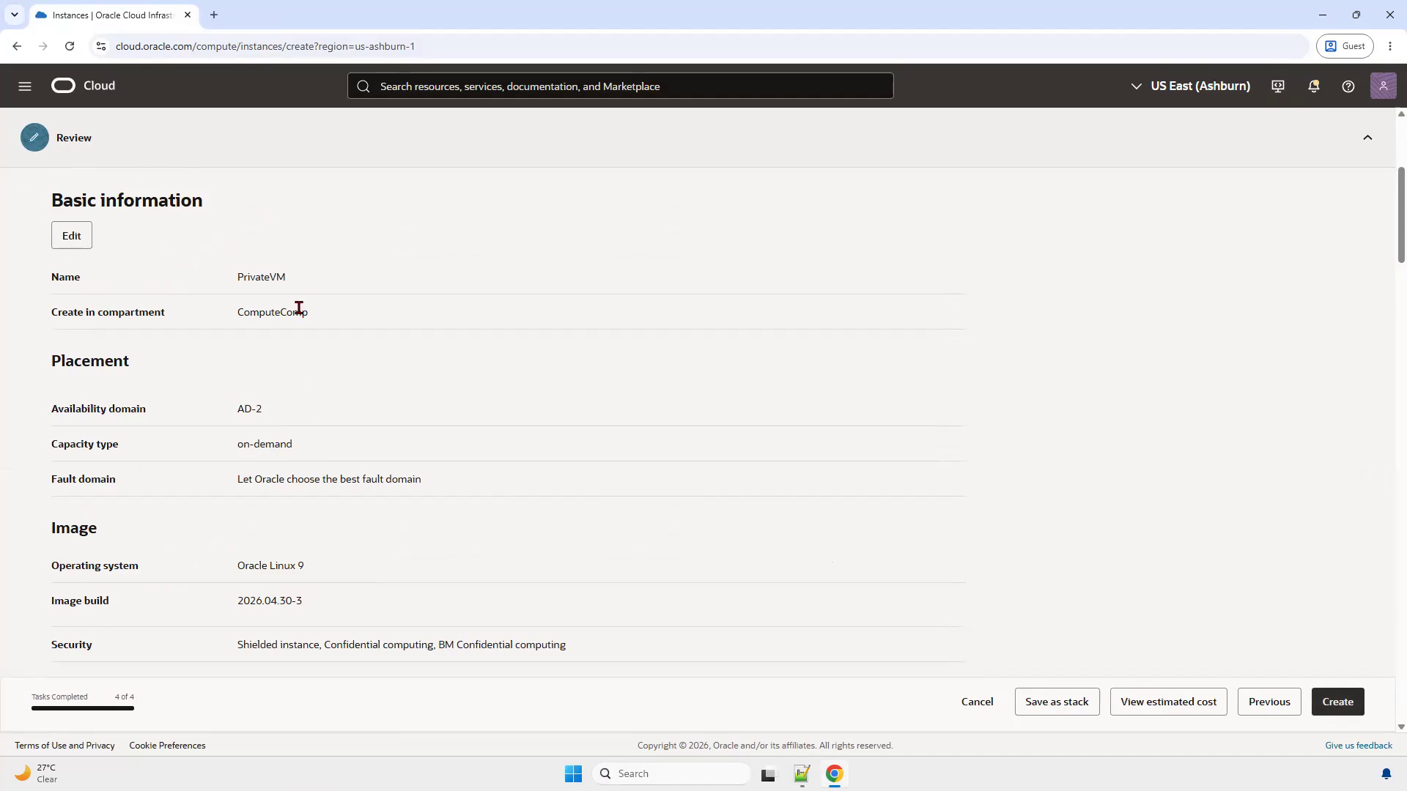
Check the instance's name, compartment, availability domain, operating system and shape in the review summary.
{"action": "double_click", "coordinate": [260, 279]}
{"action": "double_click", "coordinate": [265, 312]}
{"action": "left_click_drag", "start_coordinate": [248, 409], "coordinate": [275, 413]}
{"action": "double_click", "coordinate": [278, 567]}
{"action": "scroll", "coordinate": [297, 541], "scroll_direction": "down", "scroll_amount": 4}
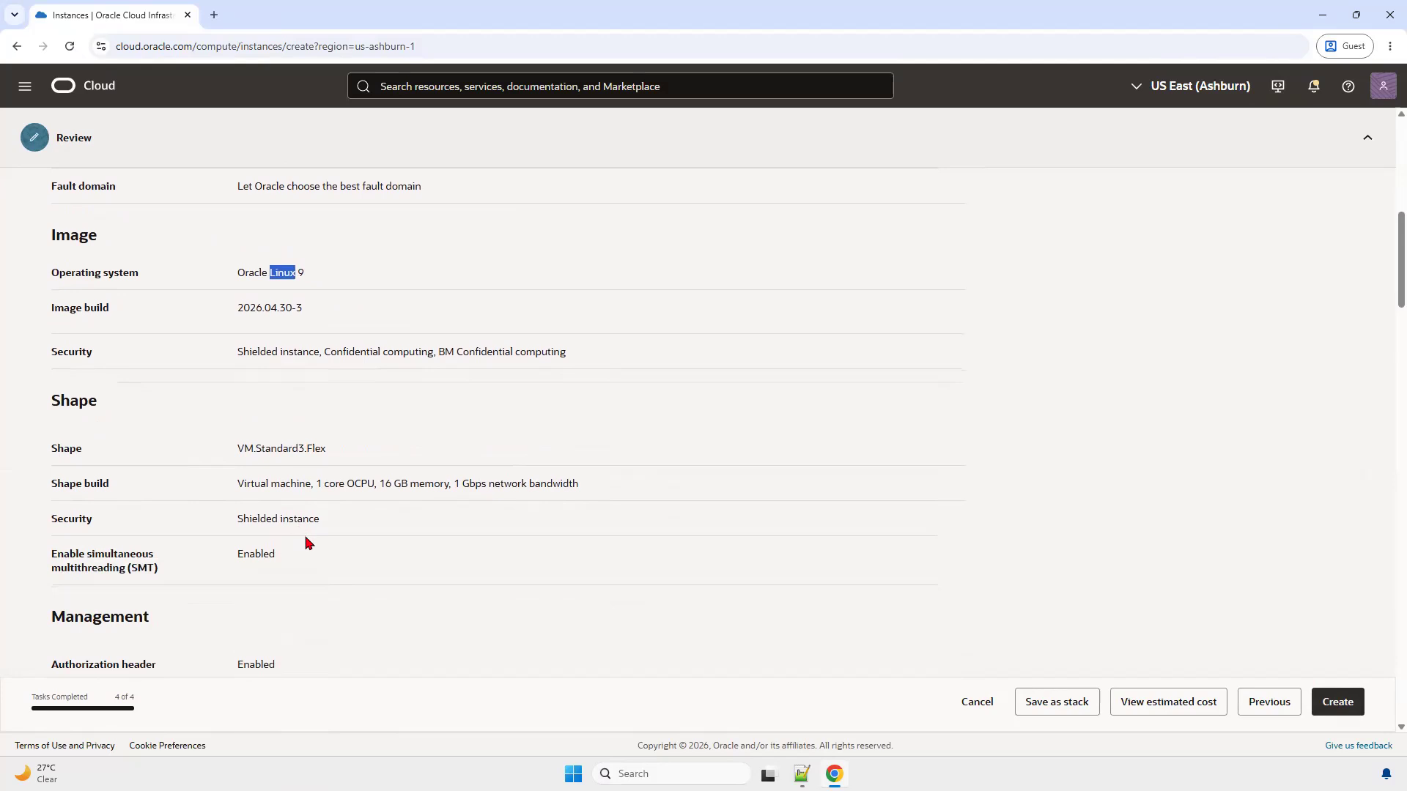
{"action": "scroll", "coordinate": [314, 575], "scroll_direction": "down", "scroll_amount": 5}
{"action": "scroll", "coordinate": [313, 577], "scroll_direction": "down", "scroll_amount": 9}
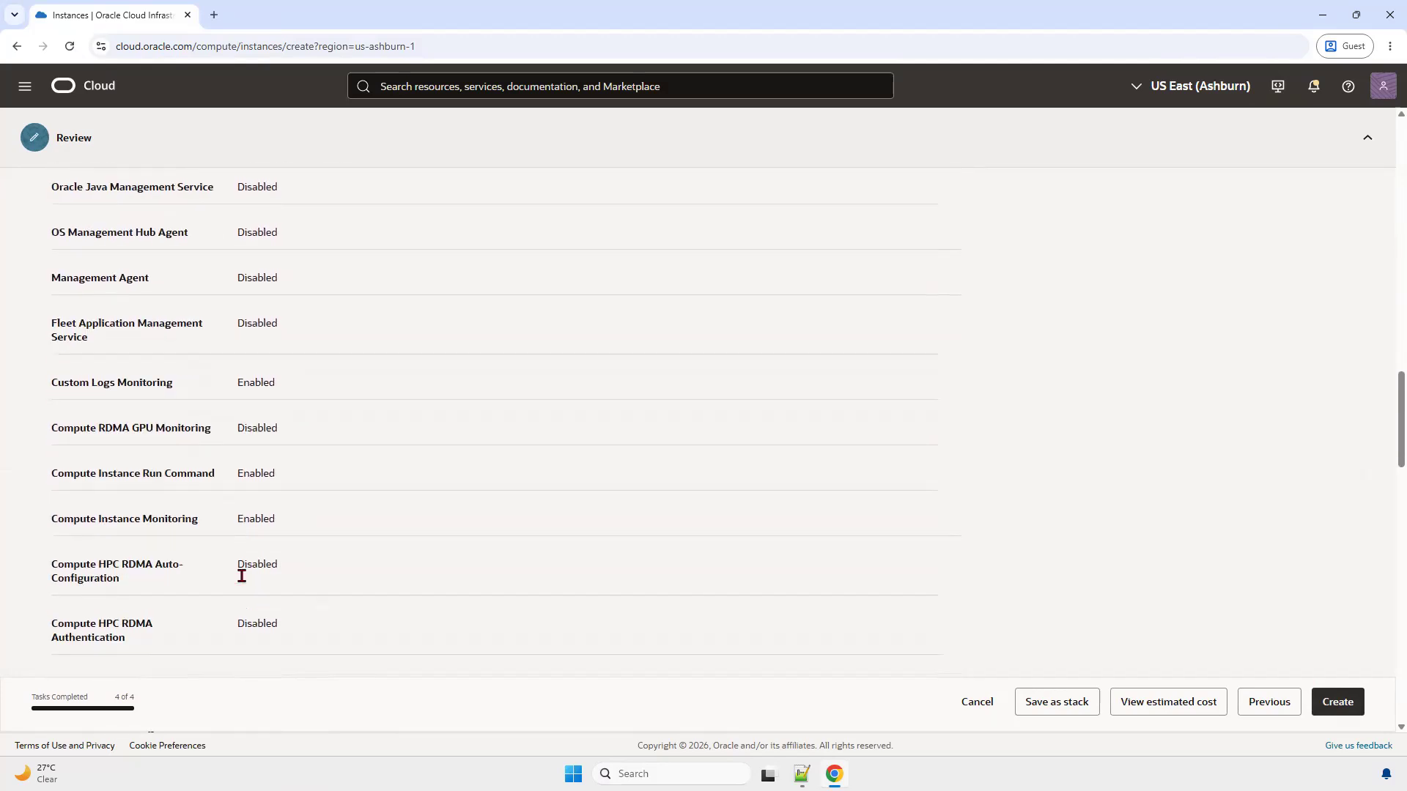
Verify the Bastion plugin setting and the remaining security, networking and storage details in the review, and create the instance.
{"action": "scroll", "coordinate": [241, 576], "scroll_direction": "down", "scroll_amount": 2}
{"action": "double_click", "coordinate": [248, 612]}
{"action": "left_click_drag", "start_coordinate": [38, 617], "coordinate": [281, 613]}
{"action": "scroll", "coordinate": [323, 608], "scroll_direction": "down", "scroll_amount": 2}
{"action": "scroll", "coordinate": [324, 611], "scroll_direction": "down", "scroll_amount": 12}
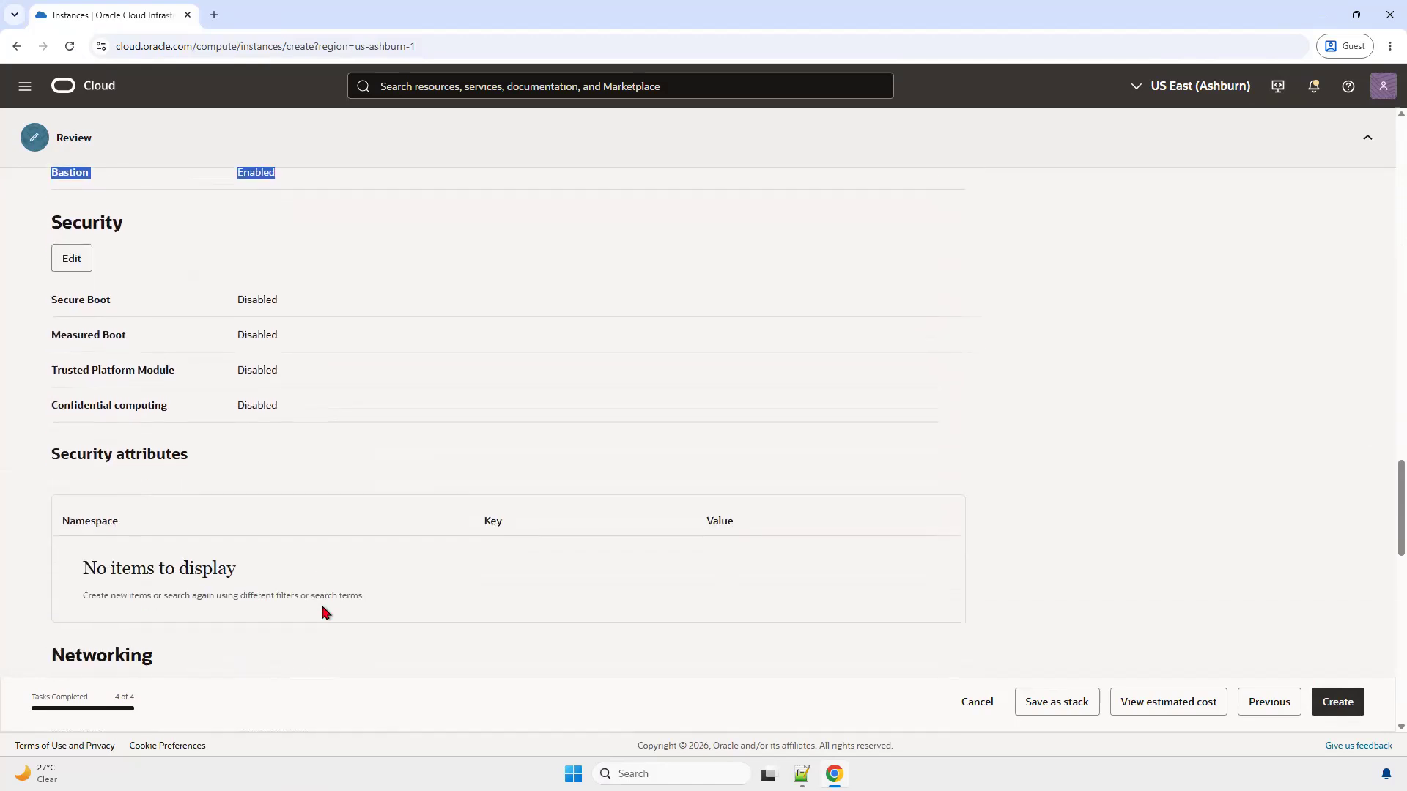
{"action": "scroll", "coordinate": [342, 618], "scroll_direction": "down", "scroll_amount": 6}
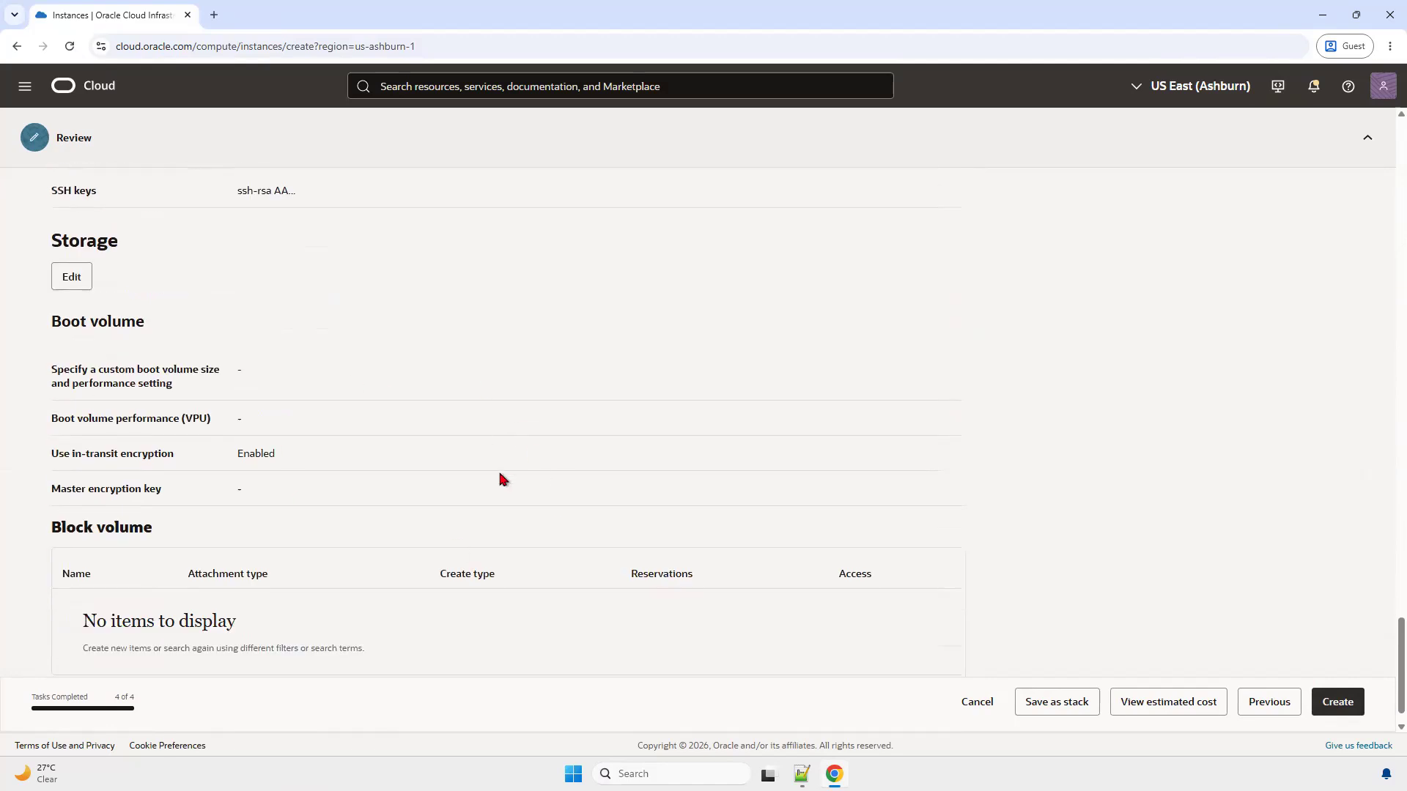
{"action": "scroll", "coordinate": [733, 572], "scroll_direction": "down", "scroll_amount": 1}
{"action": "left_click", "coordinate": [1326, 701]}
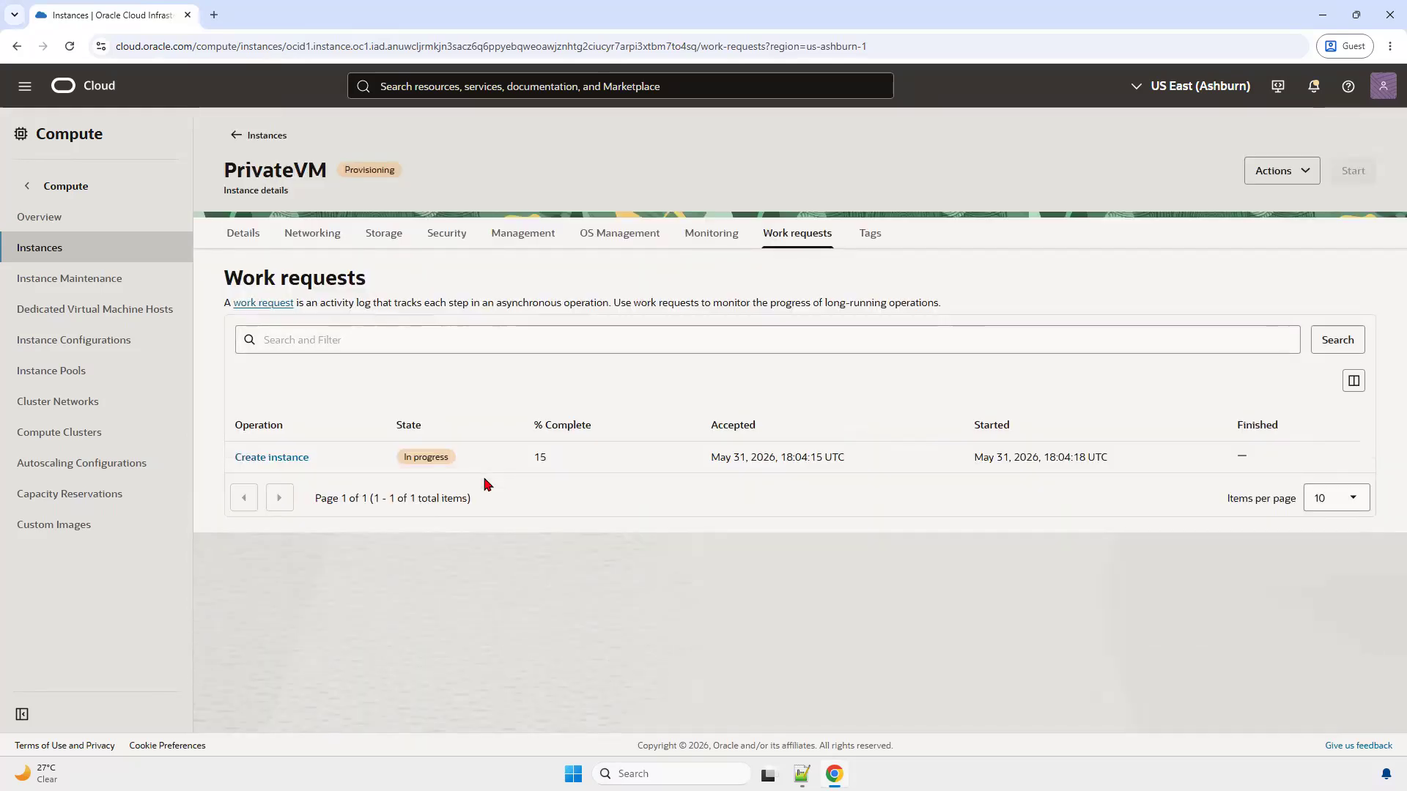
Open PrivateVM's management details and try to show 50 Oracle Cloud Agent plugins per page.
{"action": "left_click", "coordinate": [519, 238]}
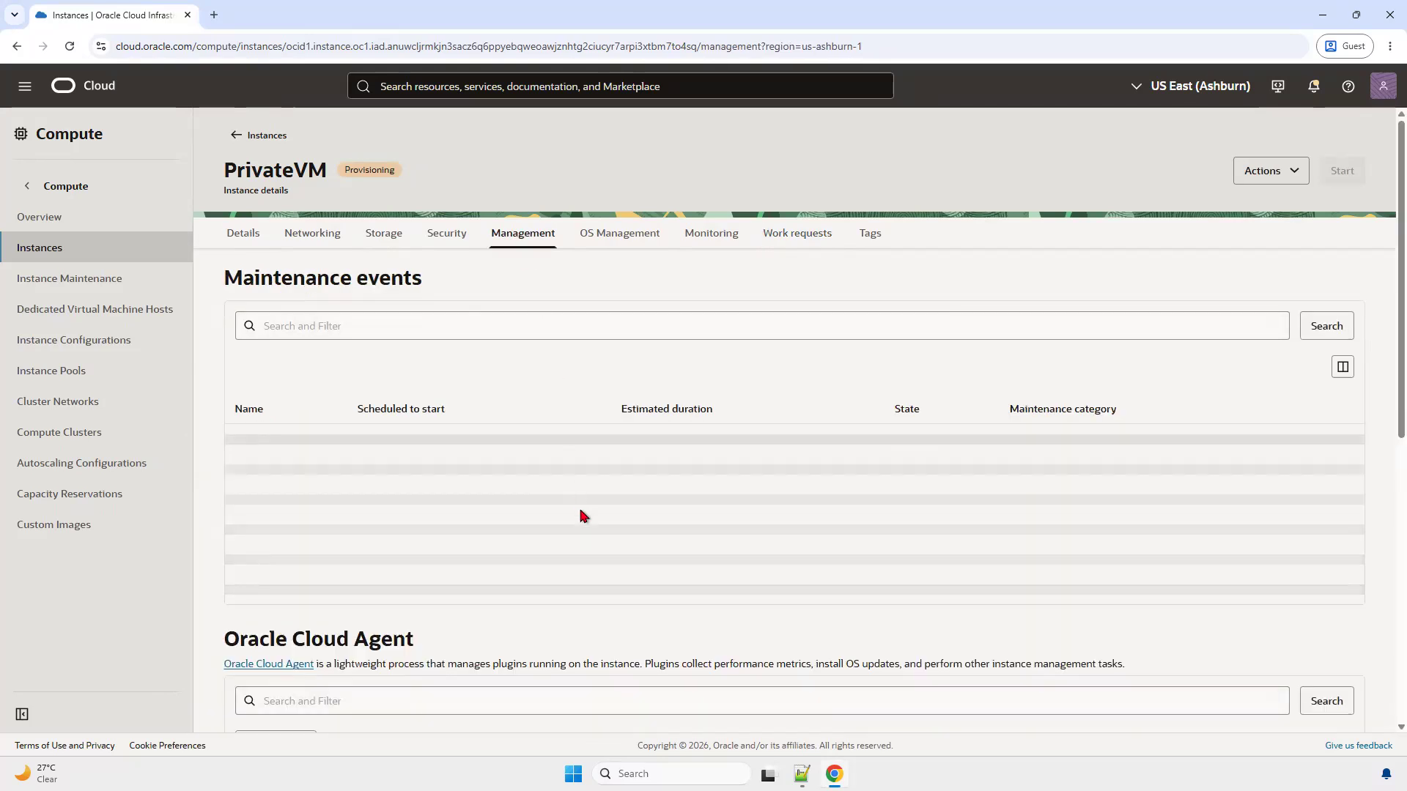
{"action": "scroll", "coordinate": [592, 524], "scroll_direction": "down", "scroll_amount": 5}
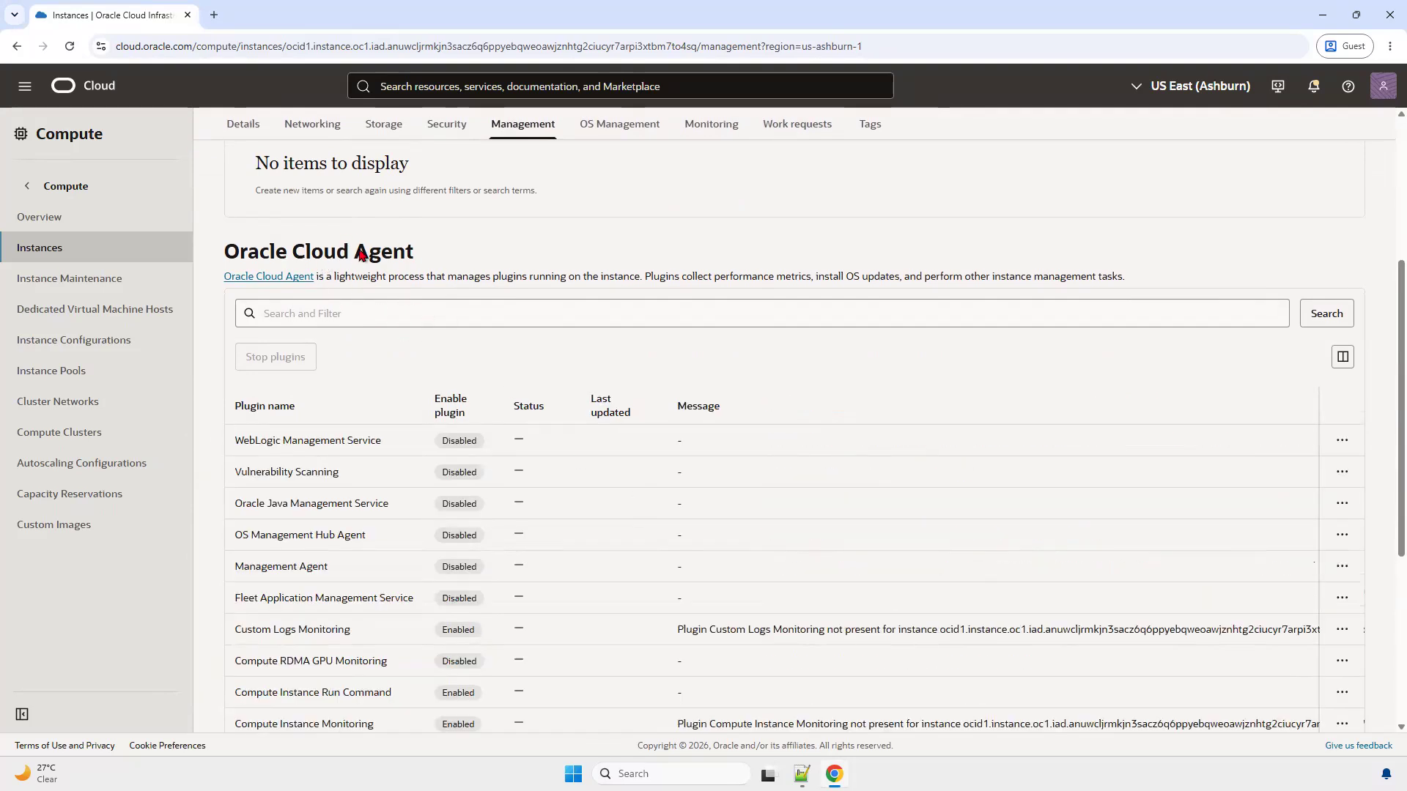
{"action": "scroll", "coordinate": [594, 553], "scroll_direction": "down", "scroll_amount": 4}
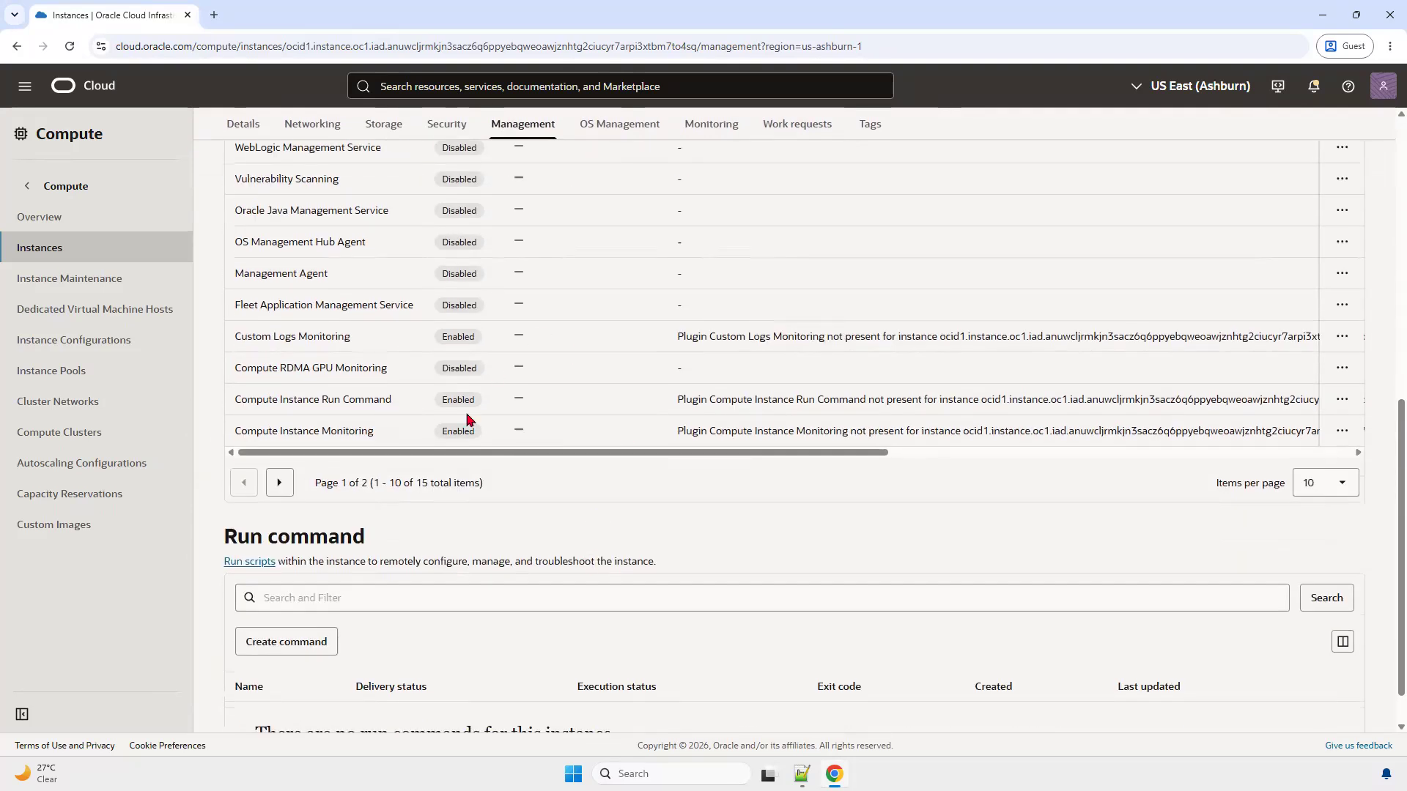
{"action": "scroll", "coordinate": [484, 318], "scroll_direction": "down", "scroll_amount": 1}
{"action": "left_click", "coordinate": [1327, 440]}
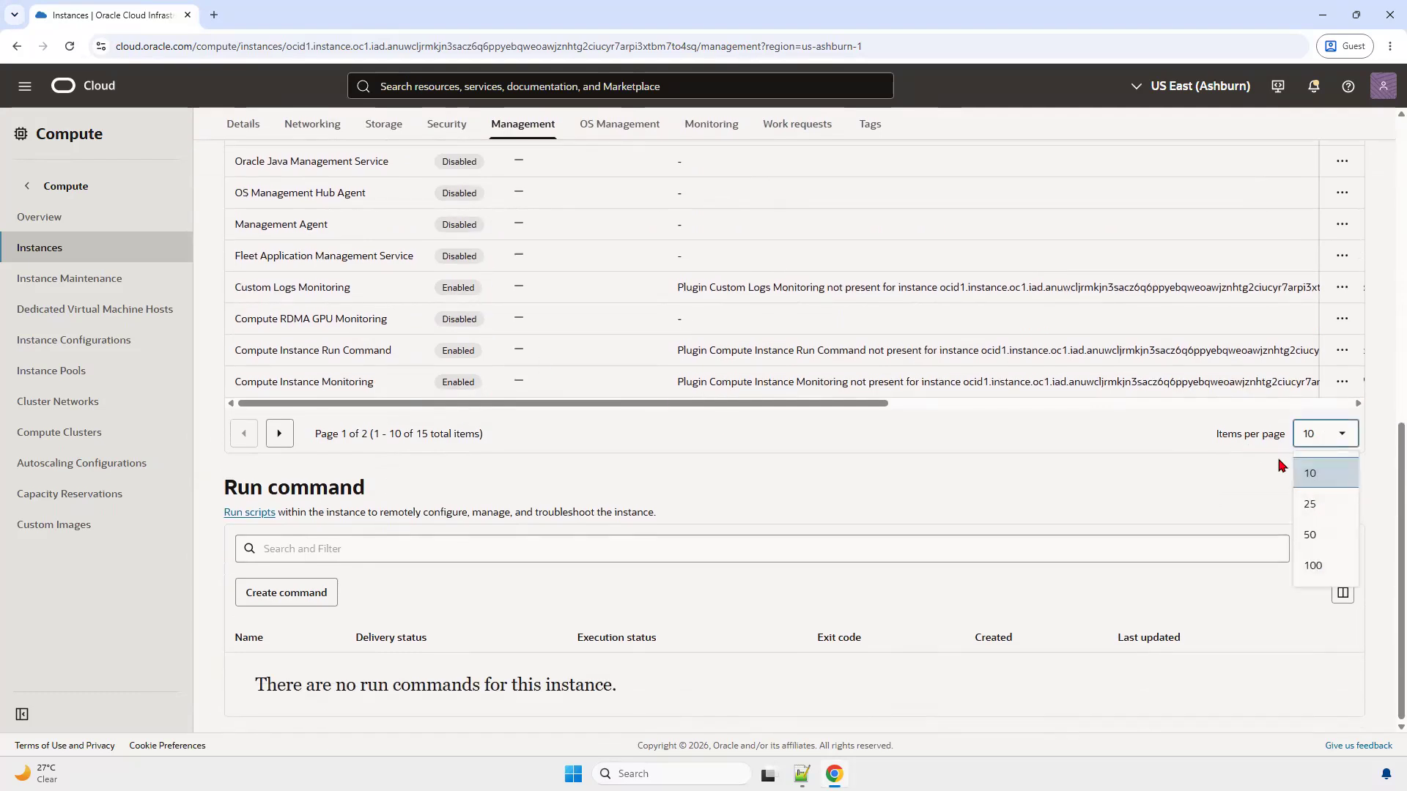
{"action": "left_click", "coordinate": [1312, 533]}
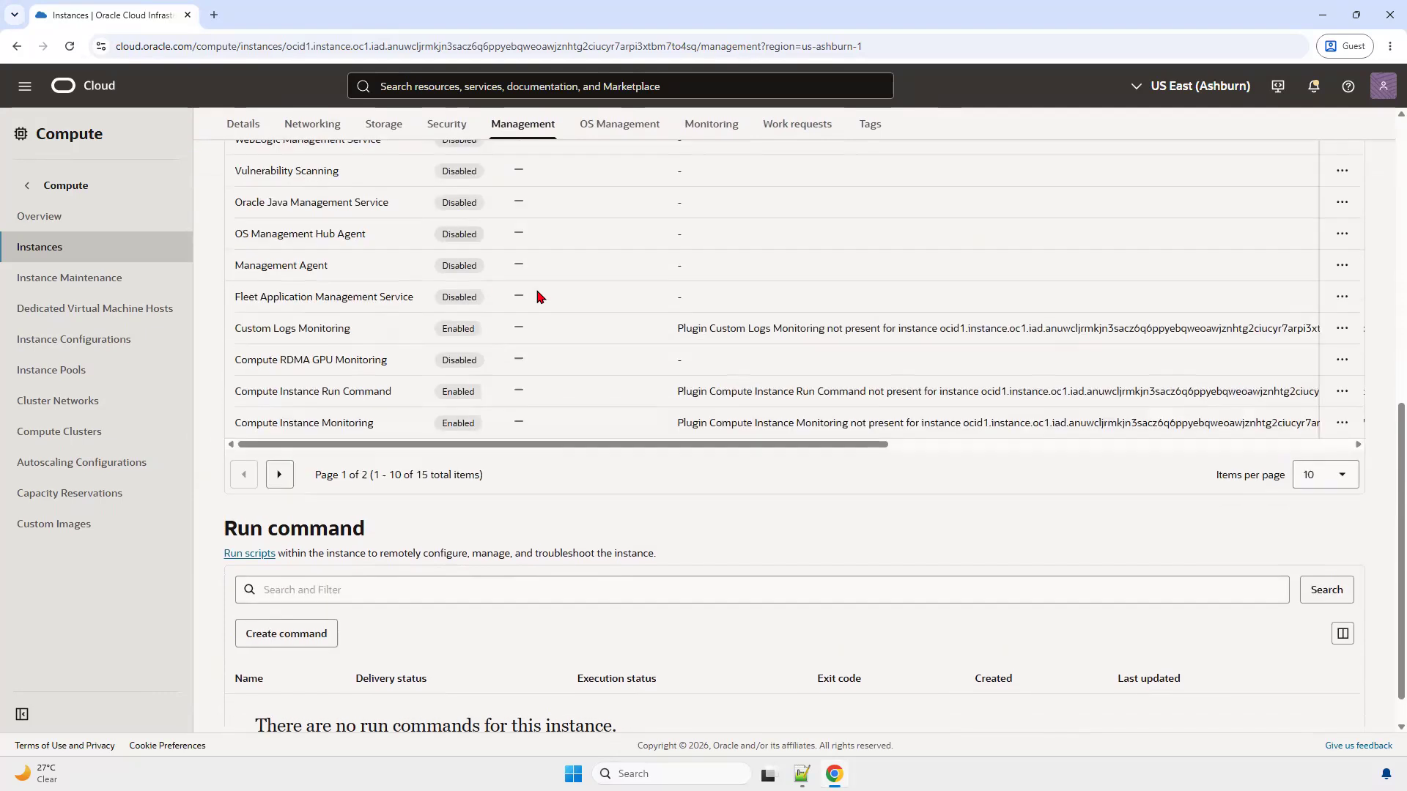
Show 25 Oracle Cloud Agent plugins per page and check the Bastion plugin's message.
{"action": "scroll", "coordinate": [543, 301], "scroll_direction": "up", "scroll_amount": 3}
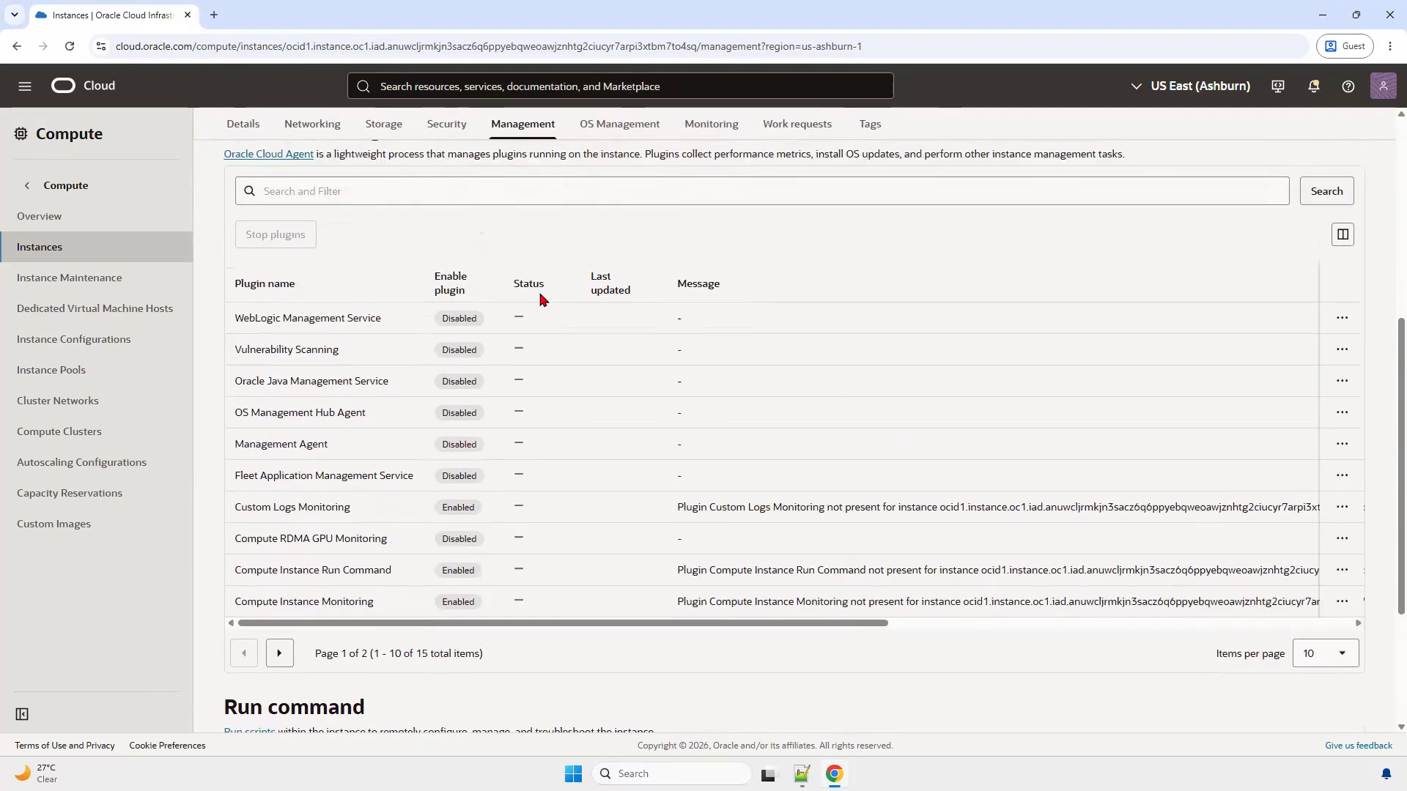
{"action": "scroll", "coordinate": [564, 384], "scroll_direction": "down", "scroll_amount": 2}
{"action": "scroll", "coordinate": [563, 384], "scroll_direction": "down", "scroll_amount": 1}
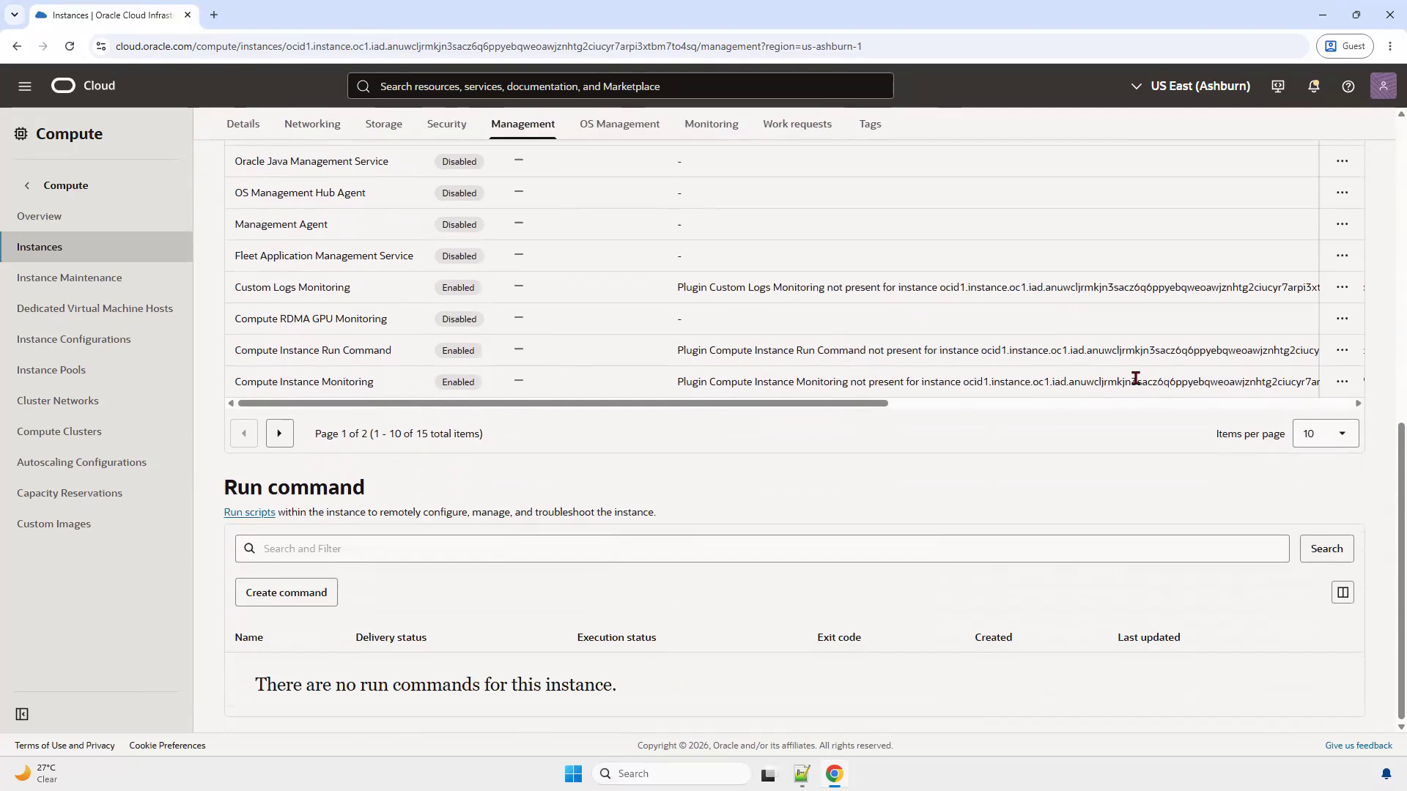
{"action": "left_click", "coordinate": [1327, 437]}
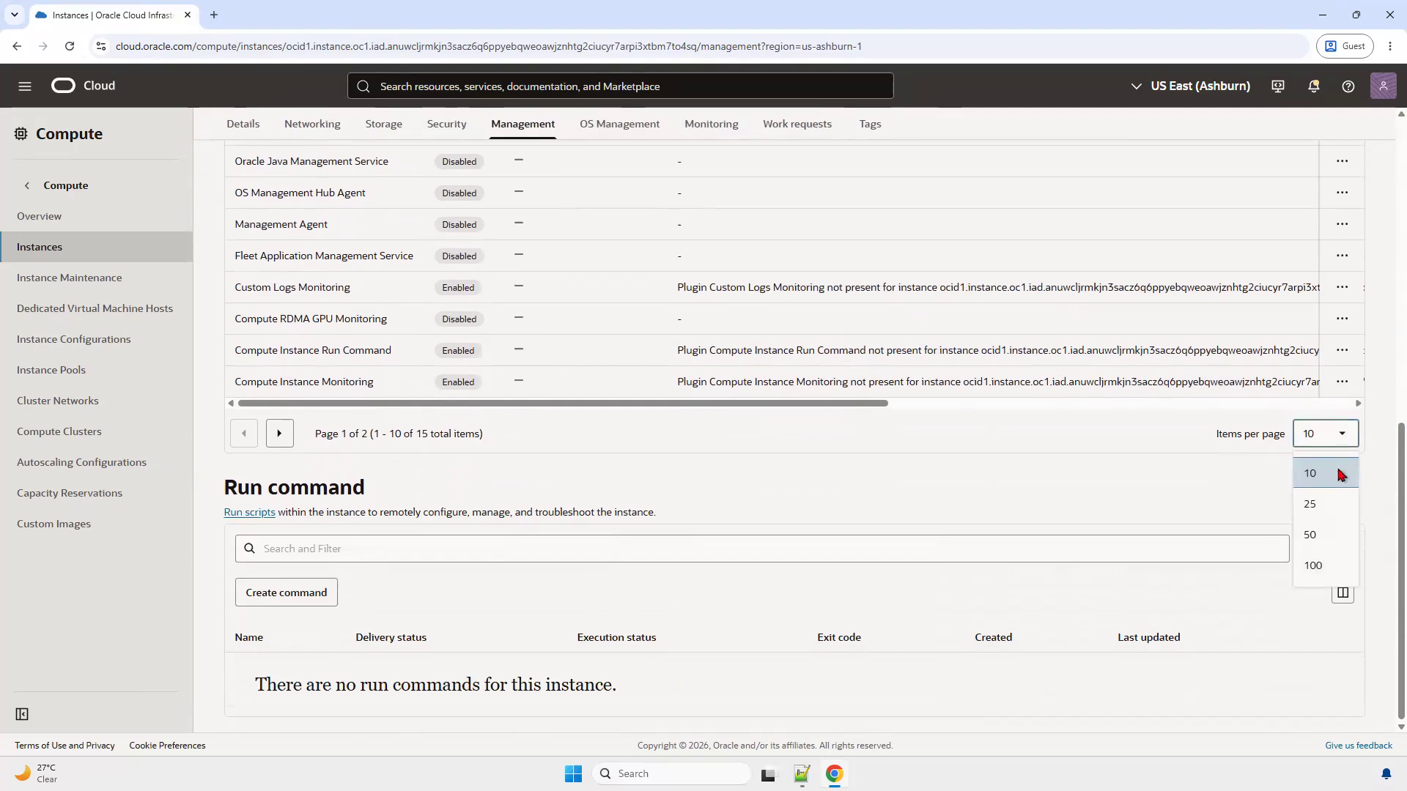
{"action": "left_click", "coordinate": [1317, 505]}
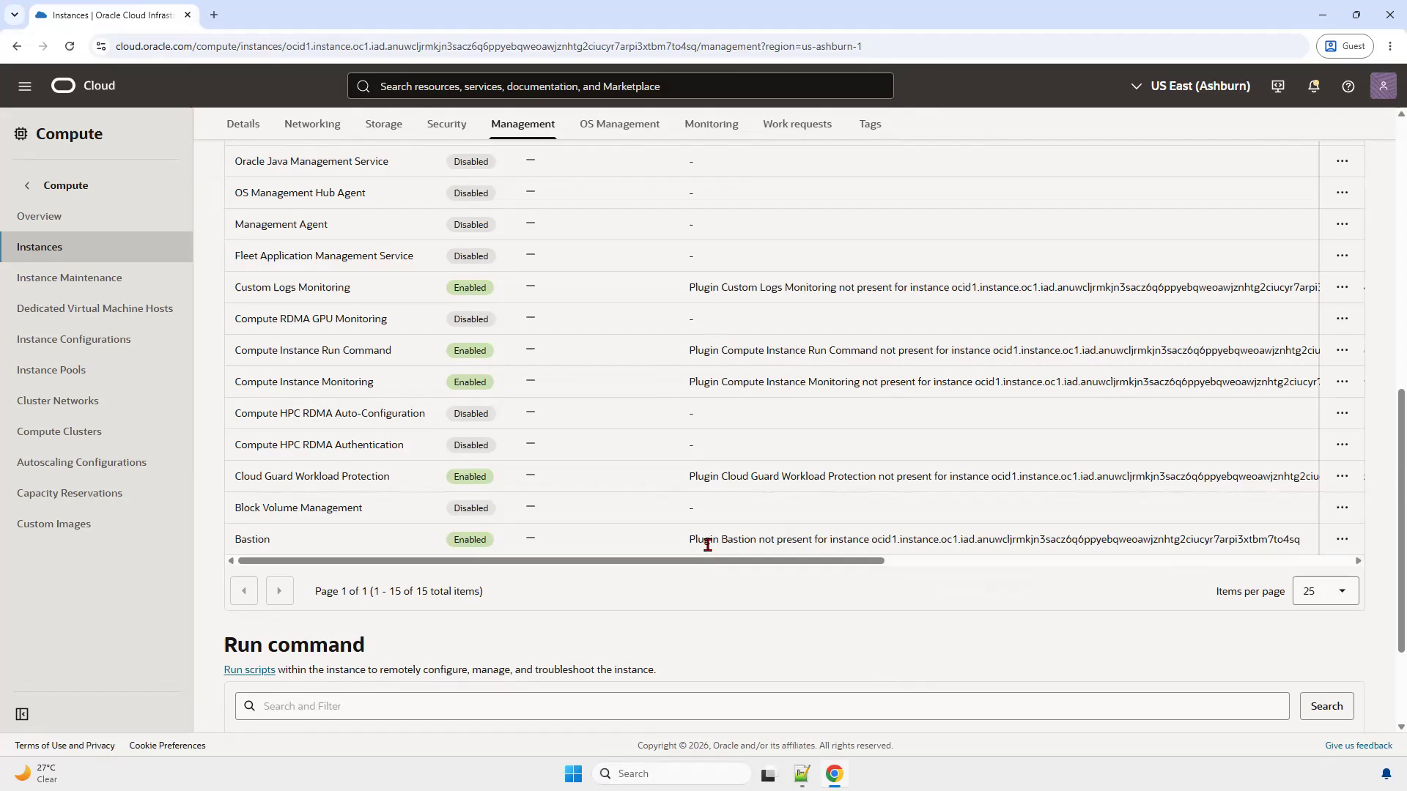
{"action": "left_click_drag", "start_coordinate": [690, 544], "coordinate": [885, 538]}
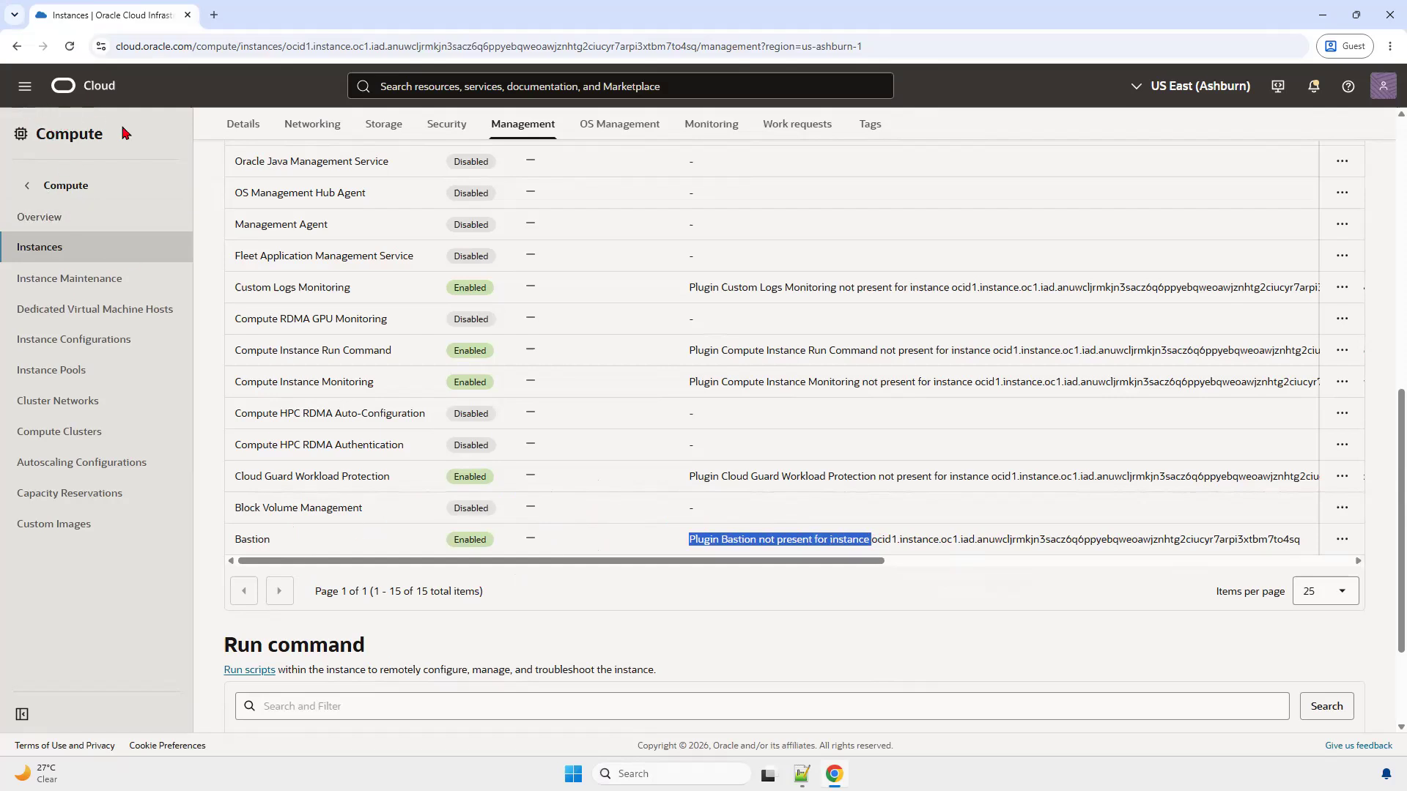
Go to the Bastion service under Identity & Security and begin a new bastion named BastionForPrivateVM.
{"action": "left_click", "coordinate": [24, 91]}
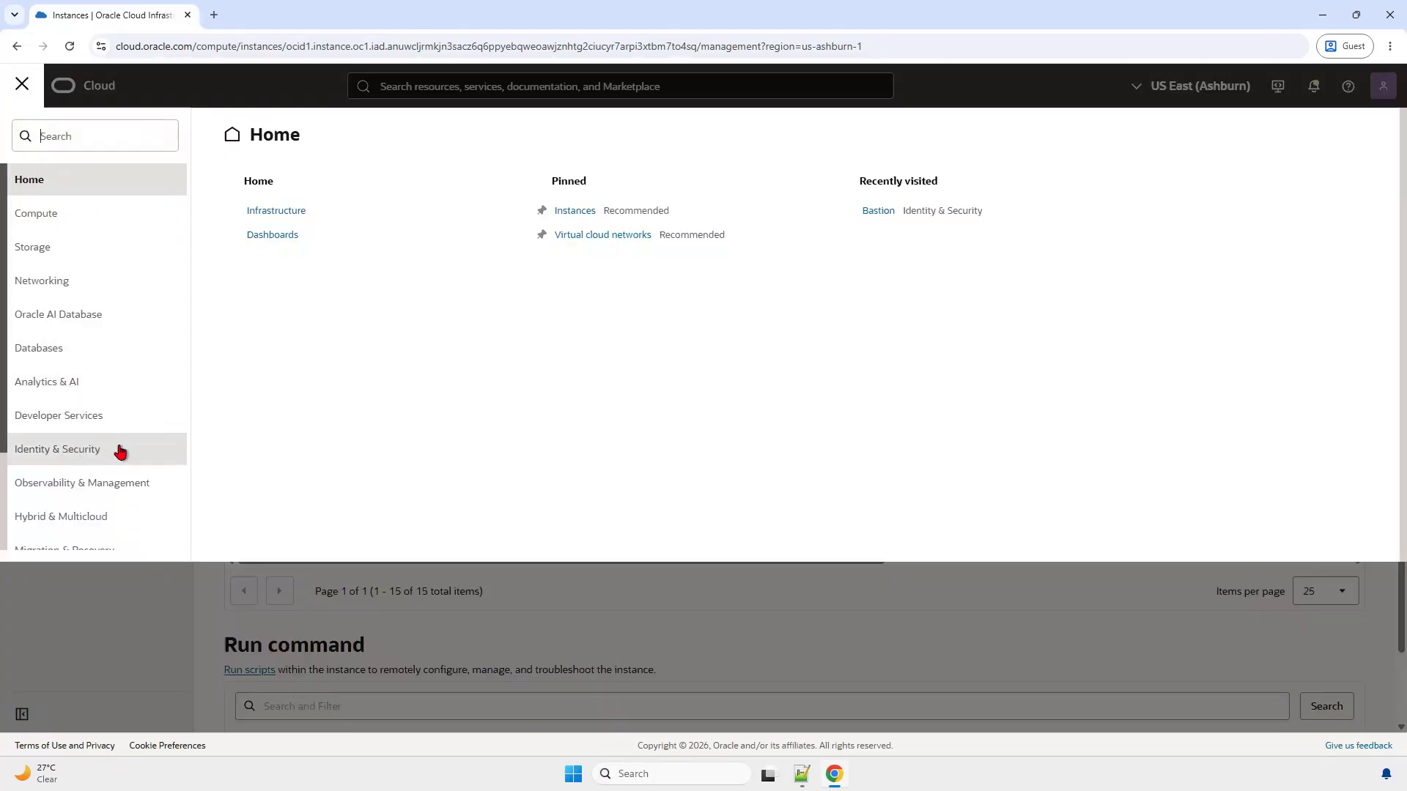
{"action": "left_click", "coordinate": [121, 452]}
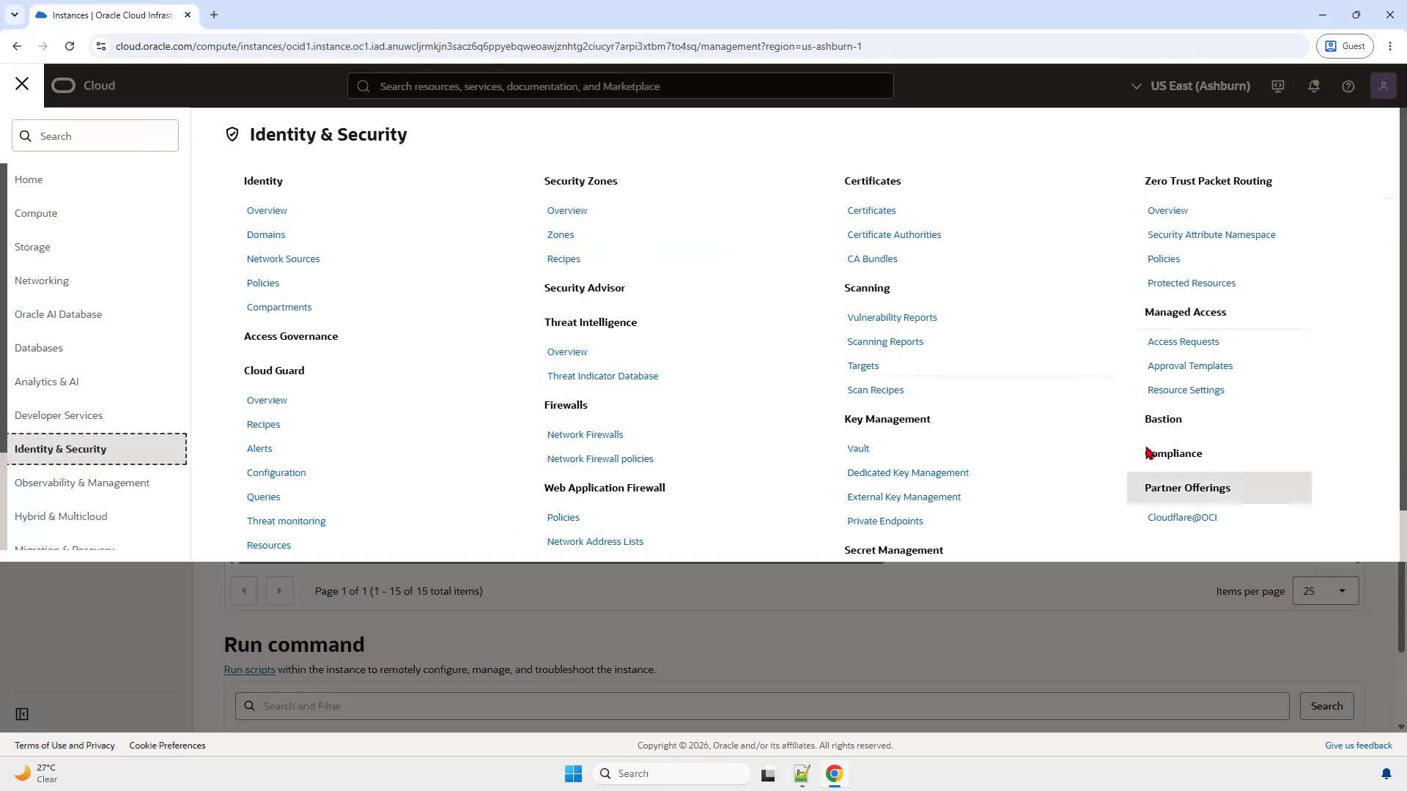
{"action": "left_click", "coordinate": [1180, 428]}
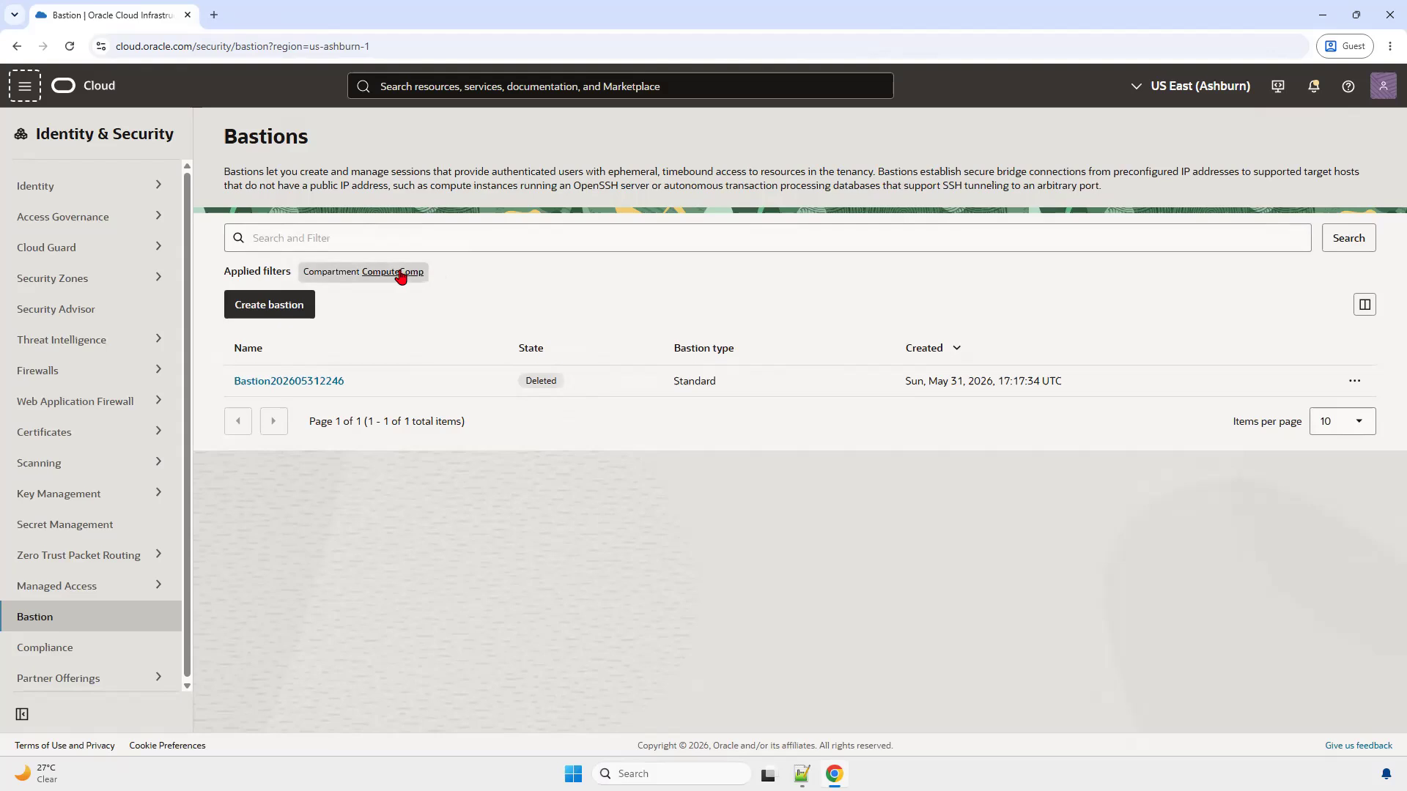
{"action": "left_click", "coordinate": [300, 313]}
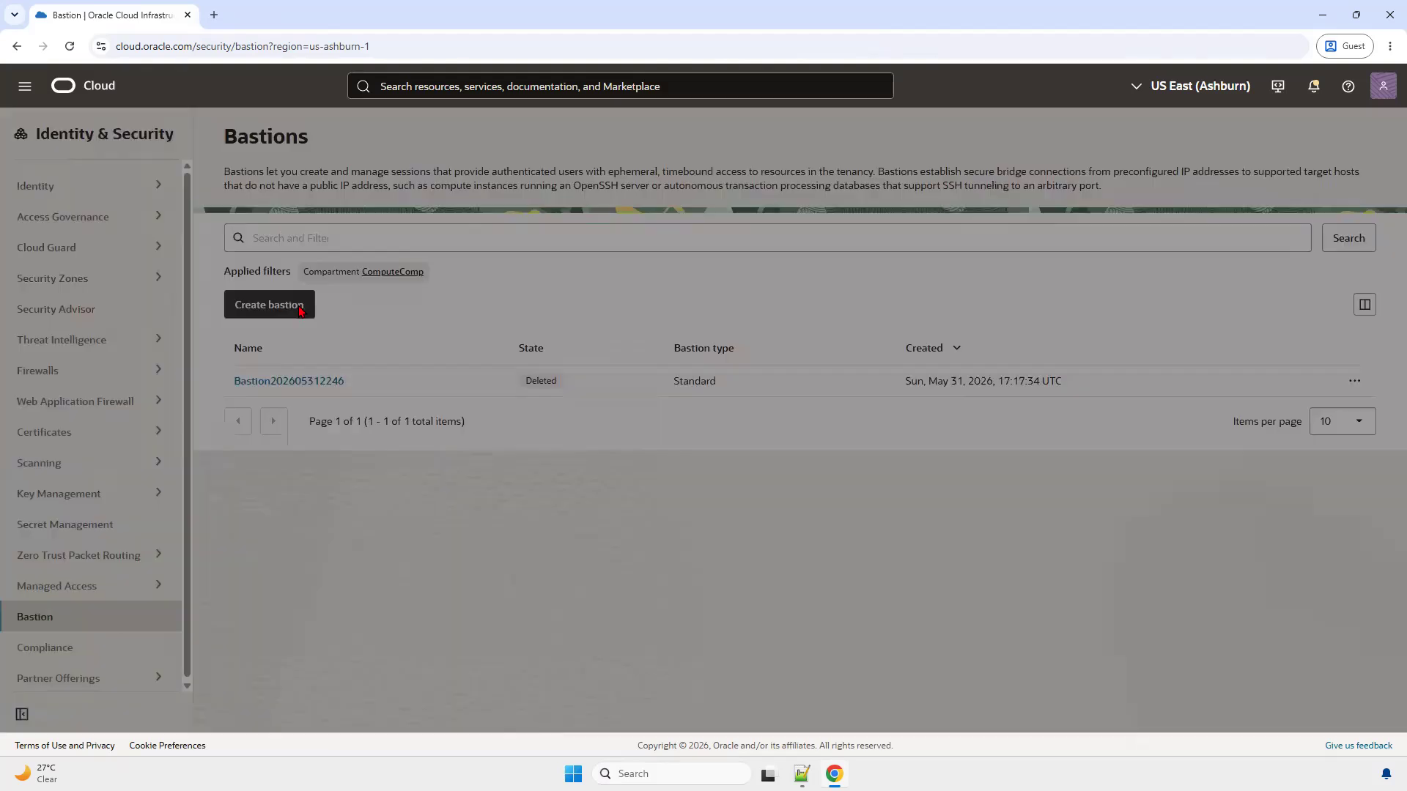
{"action": "left_click_drag", "start_coordinate": [143, 212], "coordinate": [76, 212]}
{"action": "type", "text": "2"}
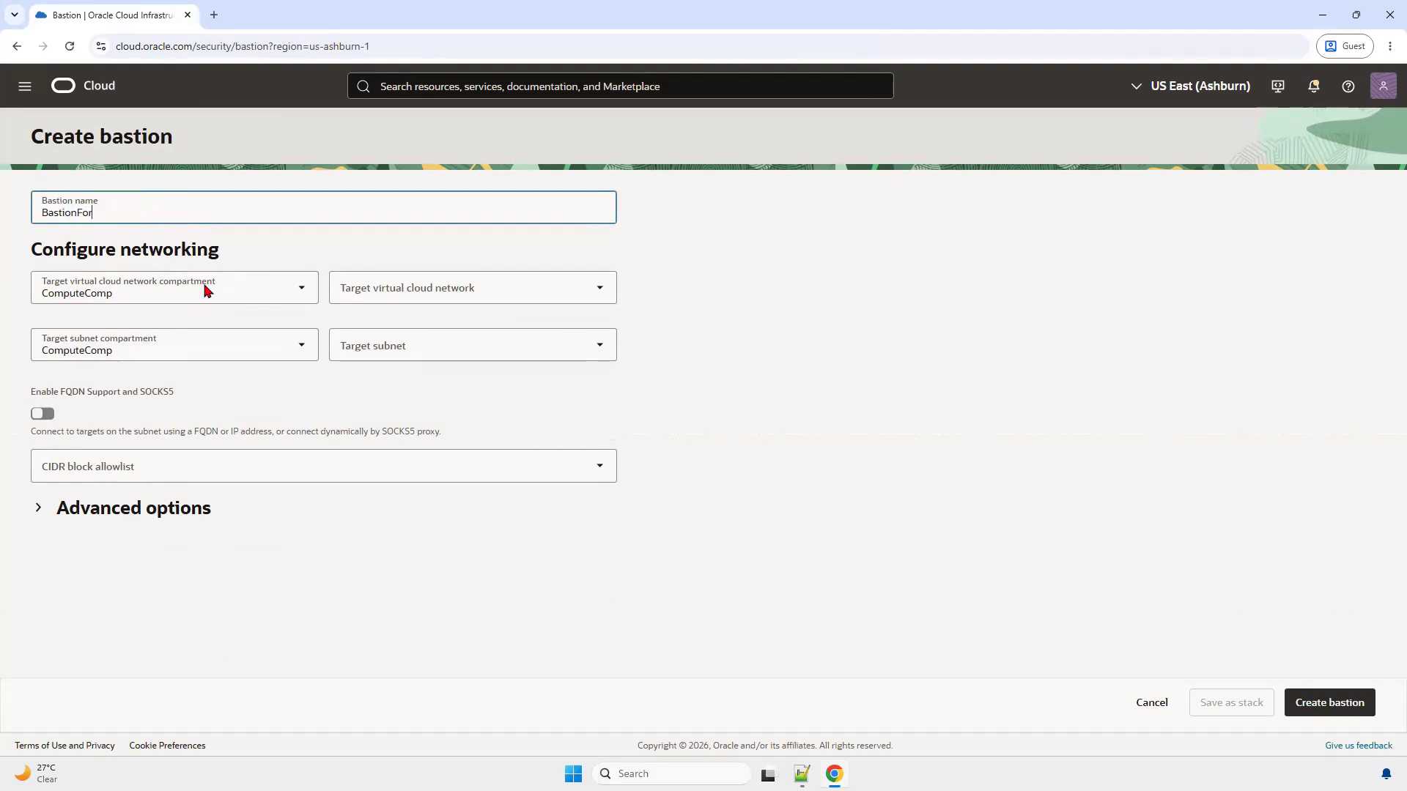
{"action": "type", "text": "orPrivateVM"}
Target DemoVCN and private subnet-DemoVCN for the bastion, choosing the NetworkComp compartment for both.
{"action": "left_click", "coordinate": [147, 293]}
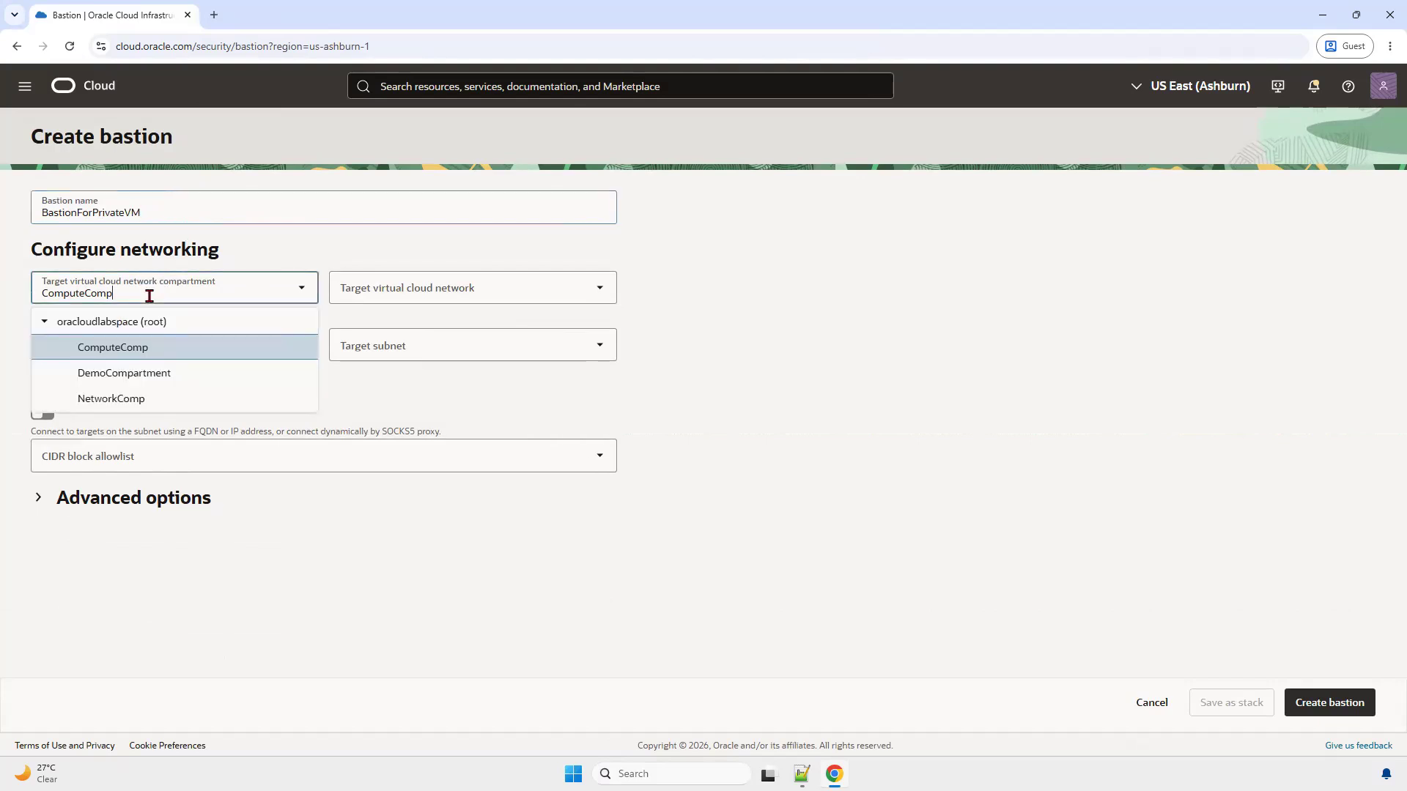
{"action": "left_click", "coordinate": [141, 401]}
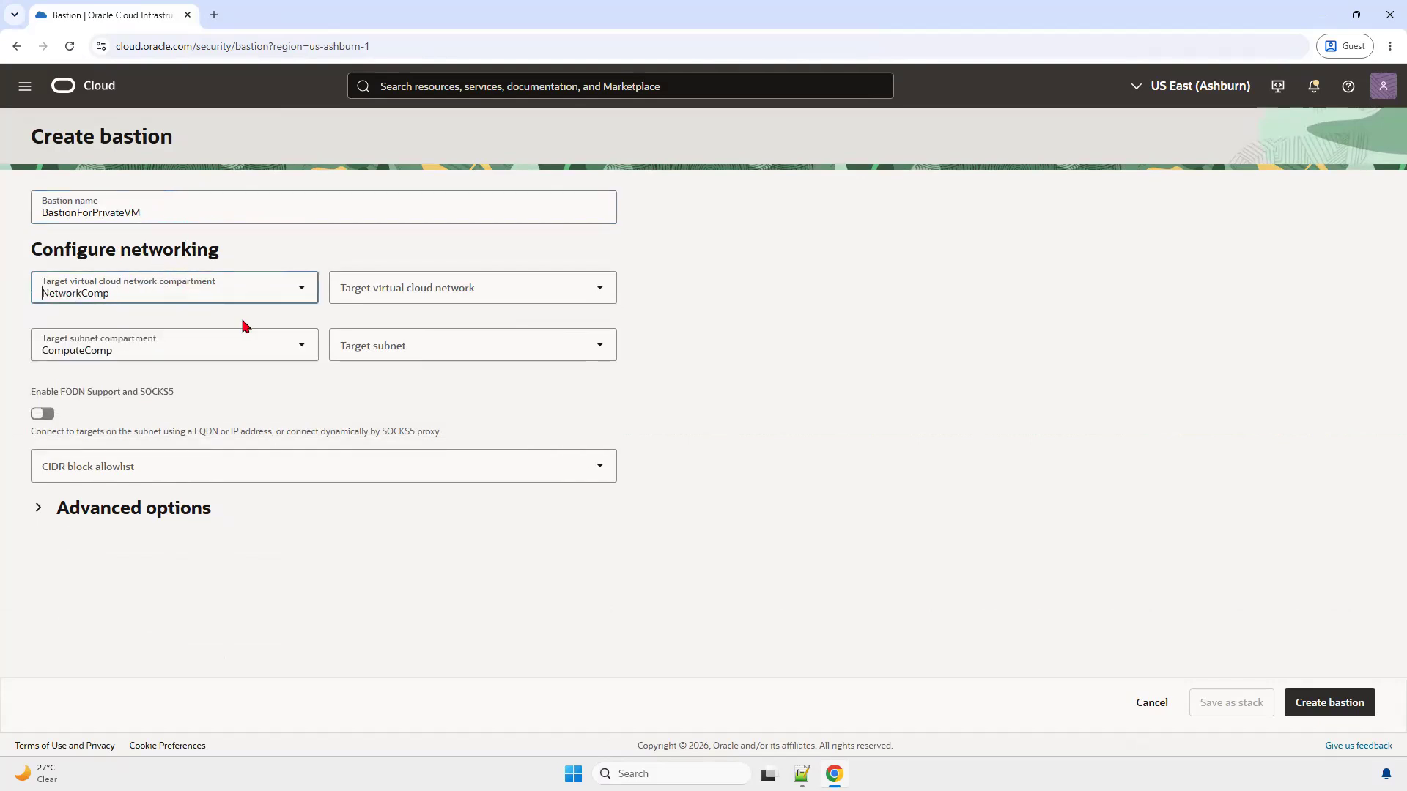
{"action": "left_click", "coordinate": [396, 294]}
{"action": "left_click", "coordinate": [375, 328]}
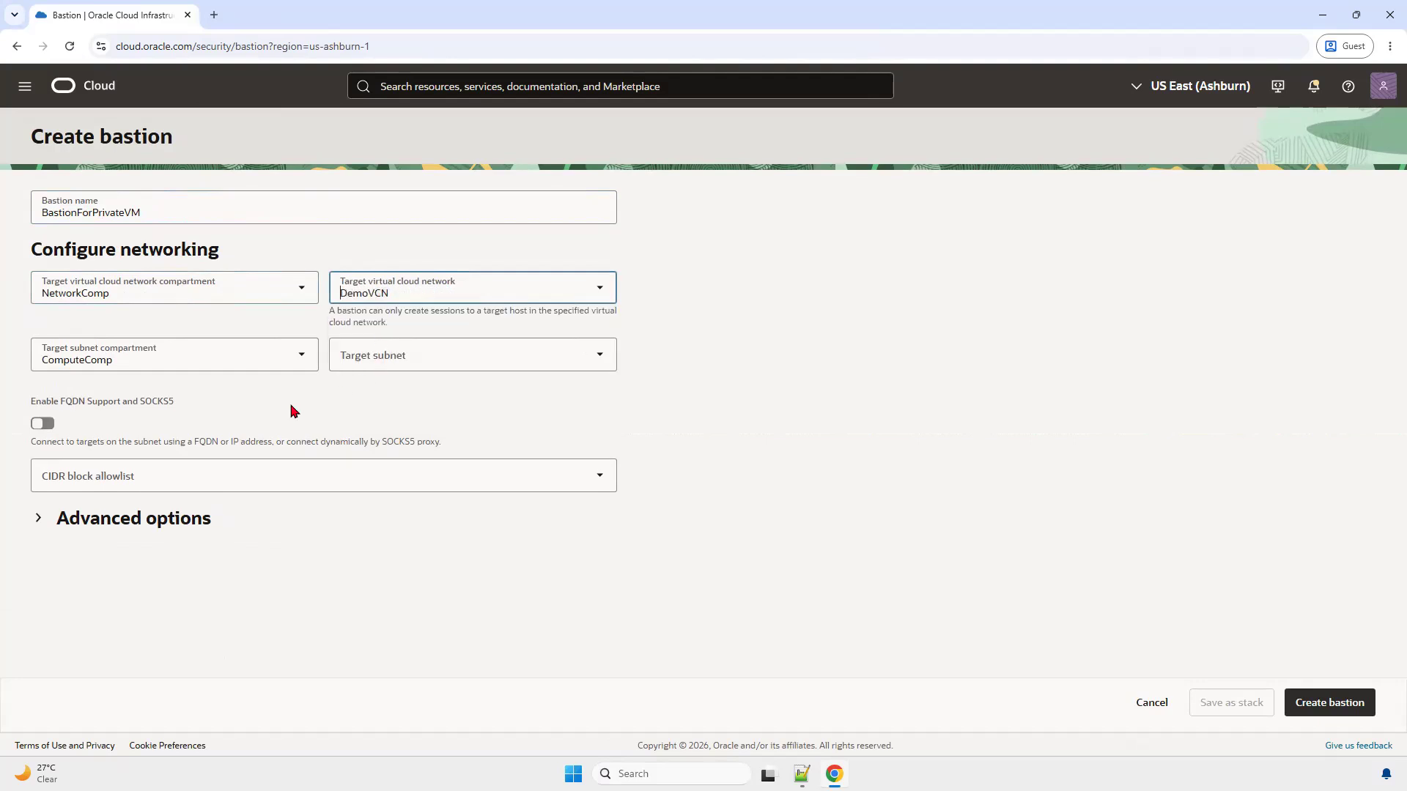
{"action": "left_click", "coordinate": [167, 356]}
{"action": "left_click", "coordinate": [125, 455]}
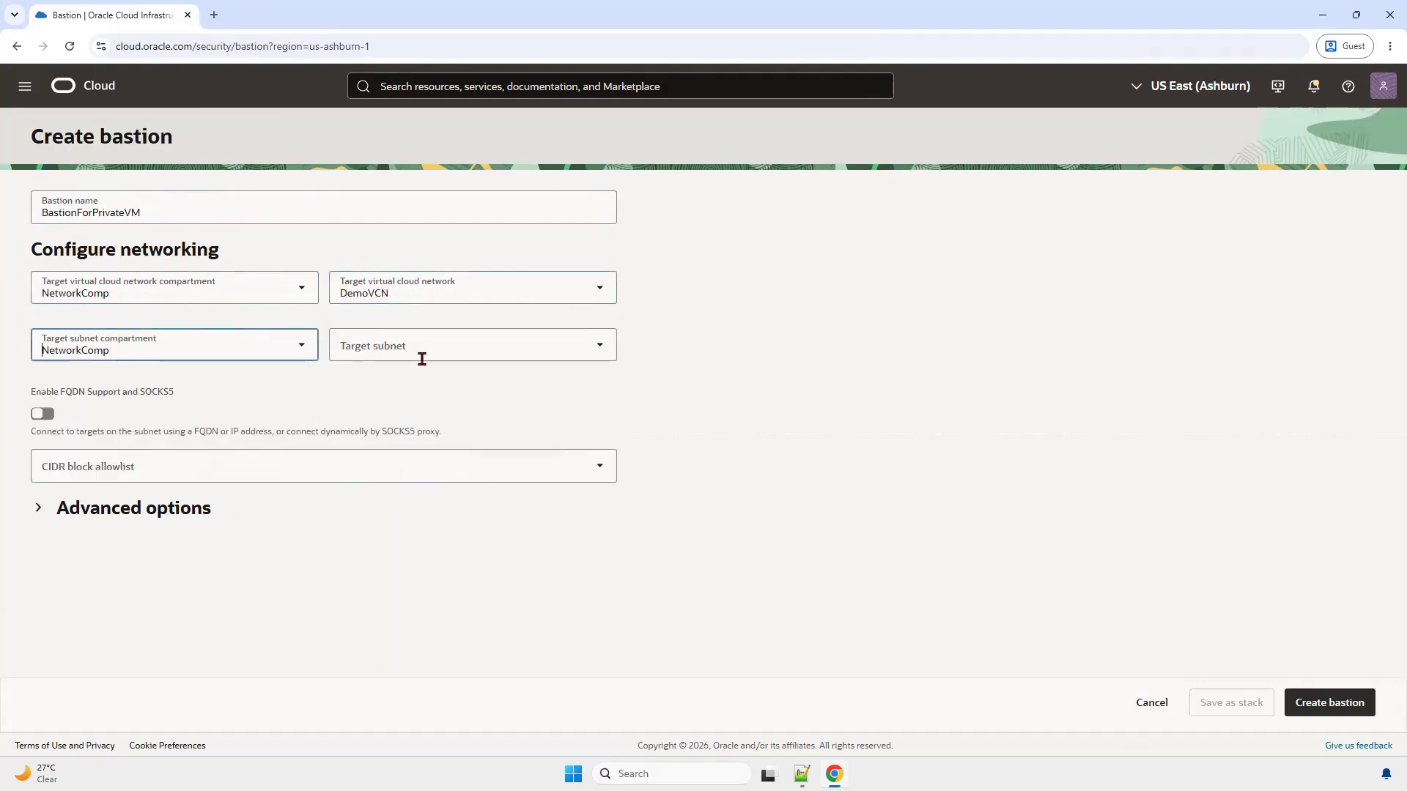
{"action": "left_click", "coordinate": [432, 355]}
{"action": "left_click", "coordinate": [393, 386]}
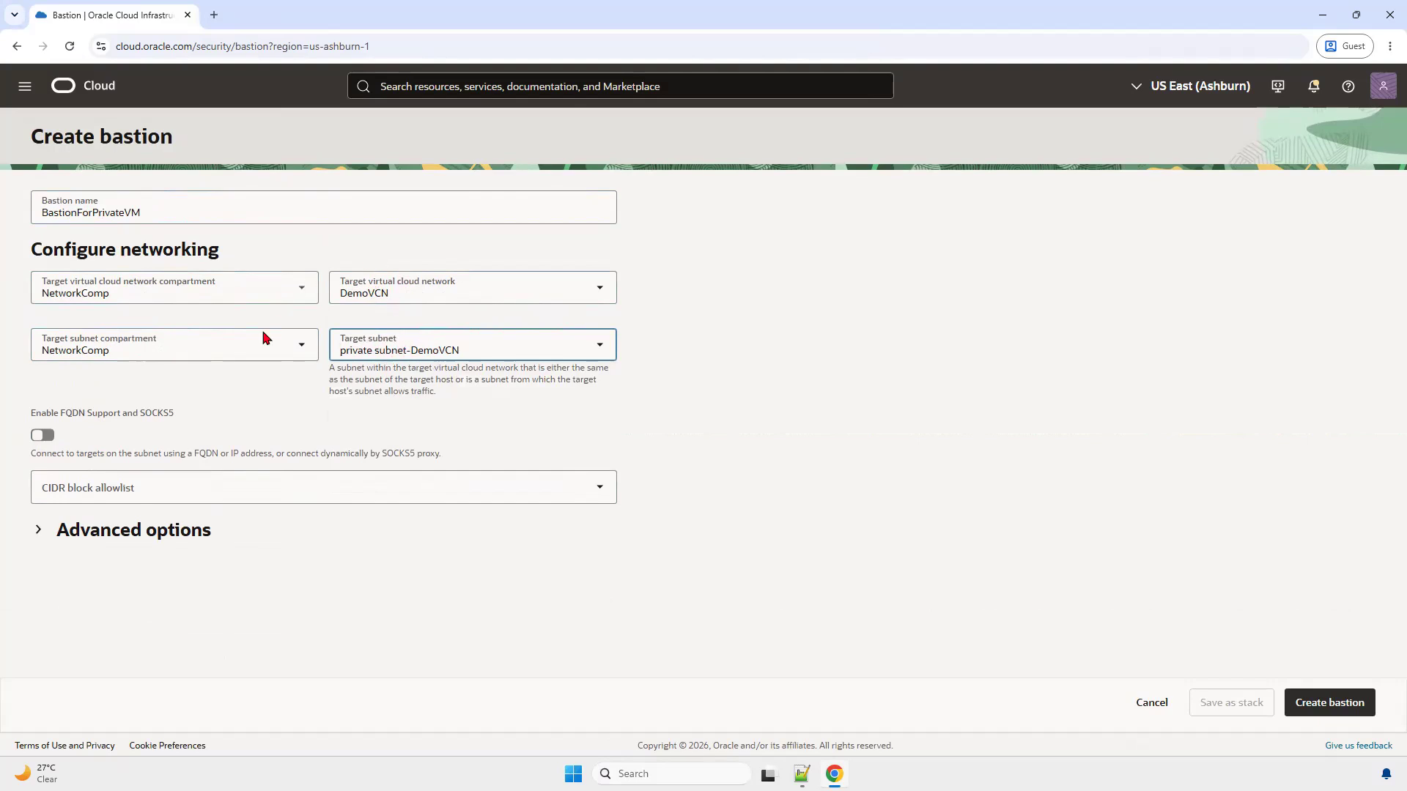
Add 0.0.0.0/0 to the bastion's CIDR block allowlist and create the bastion.
{"action": "left_click", "coordinate": [121, 492]}
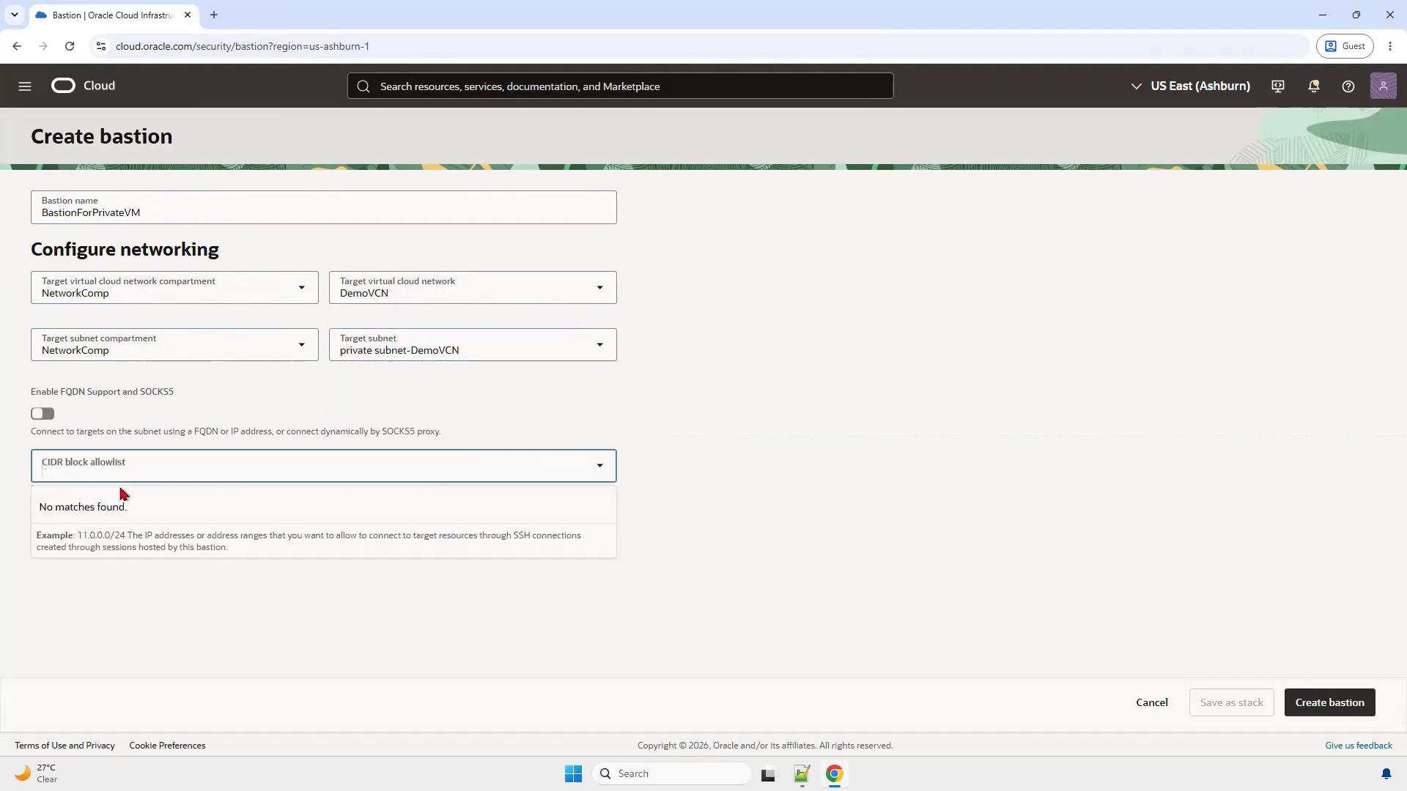
{"action": "type", "text": "0.0.0.0/0"}
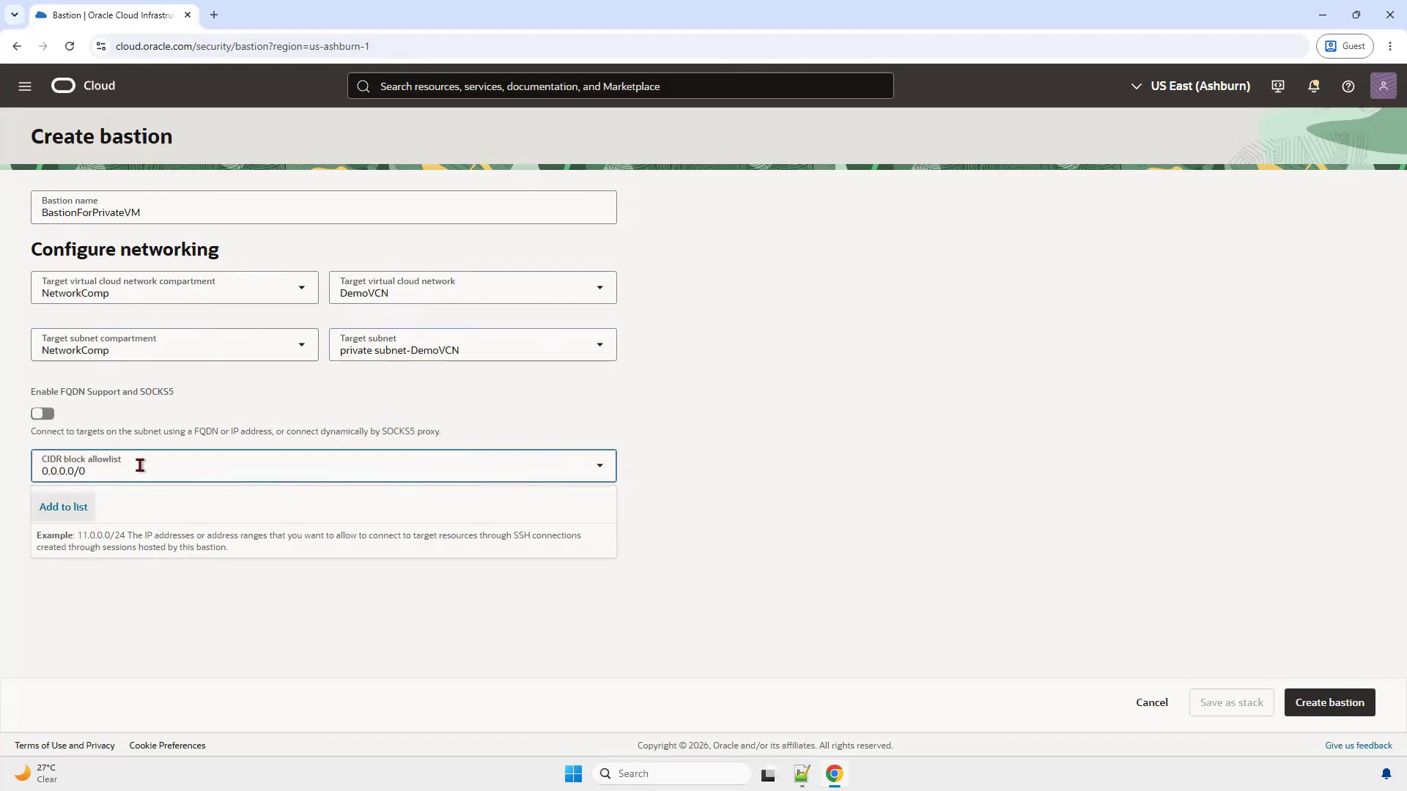
{"action": "key", "text": "Return"}
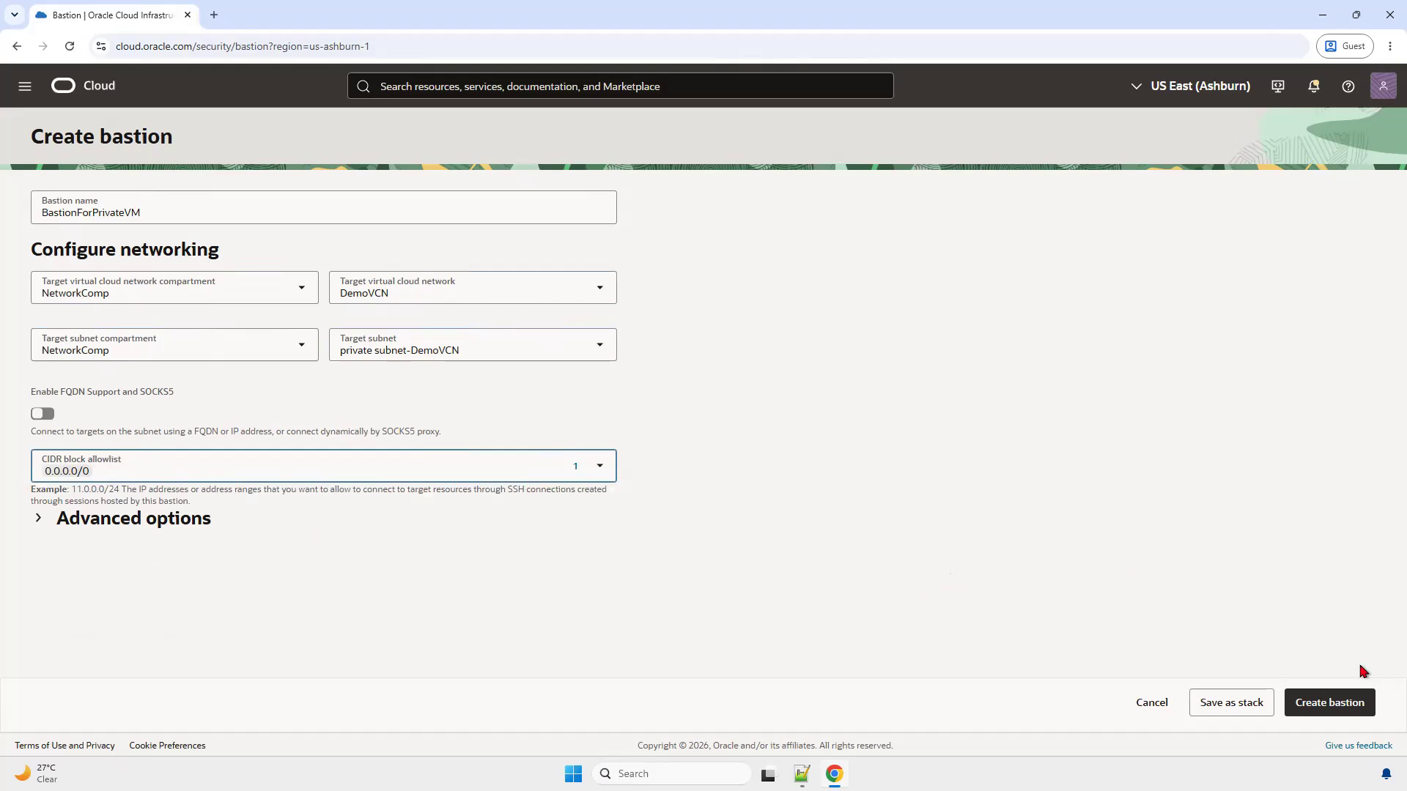
{"action": "left_click", "coordinate": [1334, 706]}
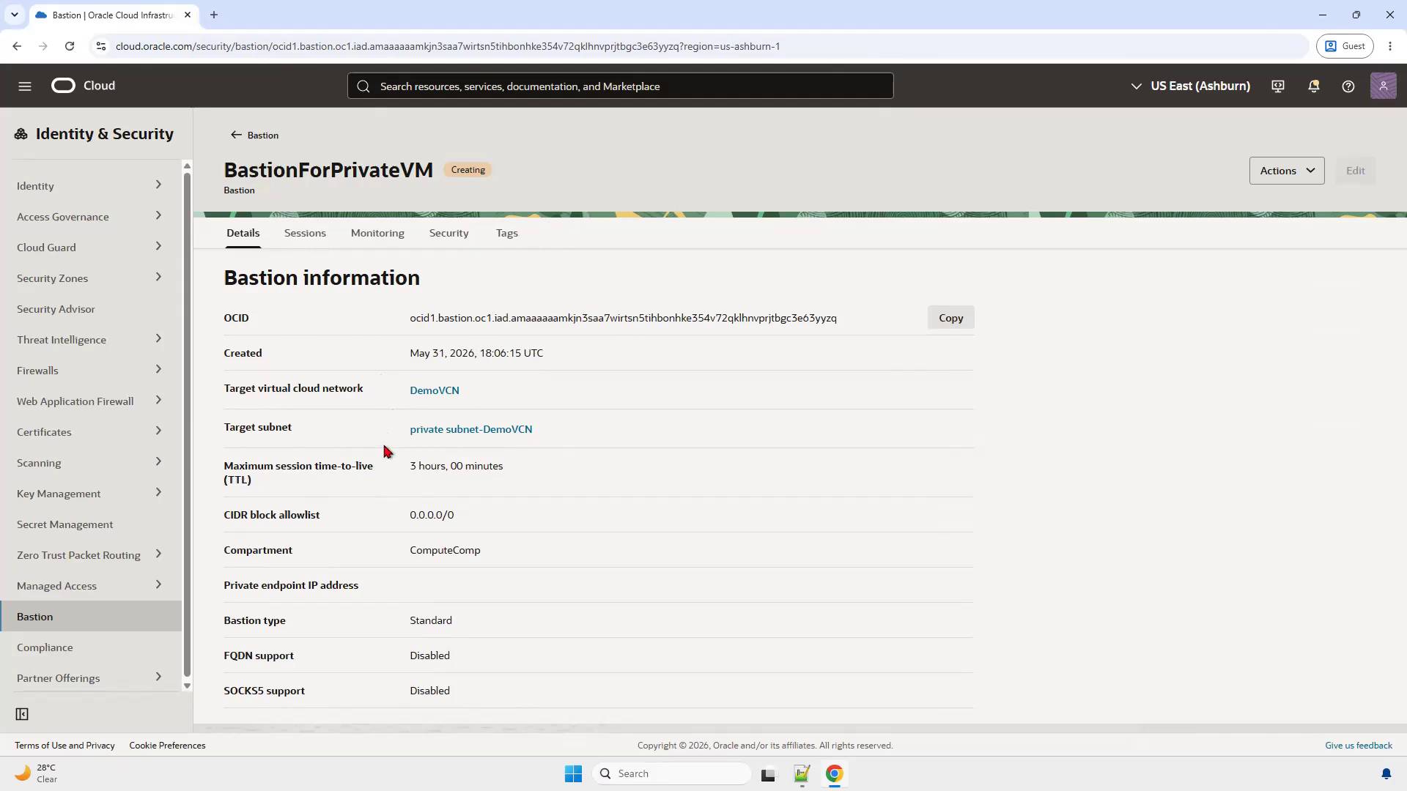
Check the bastion's maximum session time-to-live and open its sessions list.
{"action": "triple_click", "coordinate": [238, 467]}
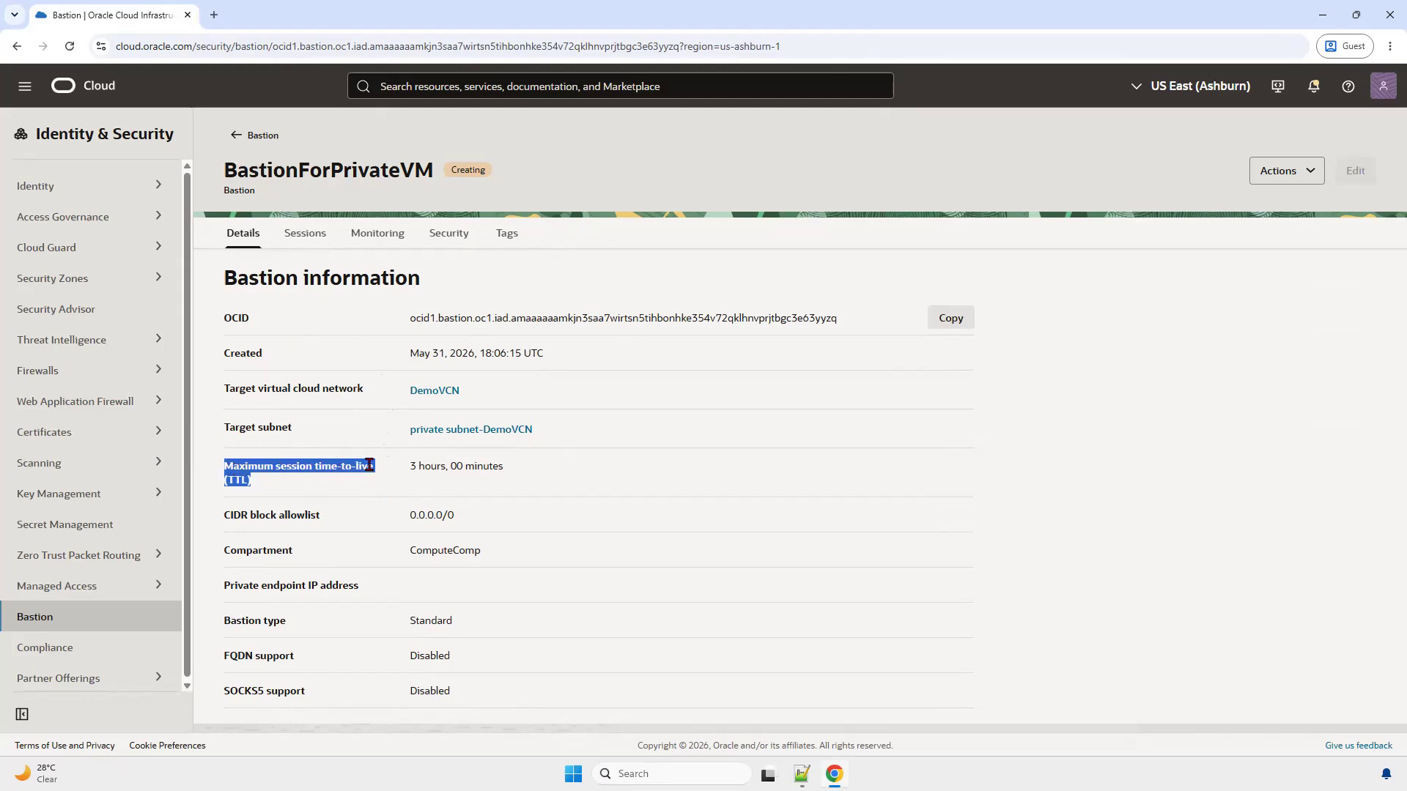
{"action": "left_click_drag", "start_coordinate": [507, 469], "coordinate": [408, 469]}
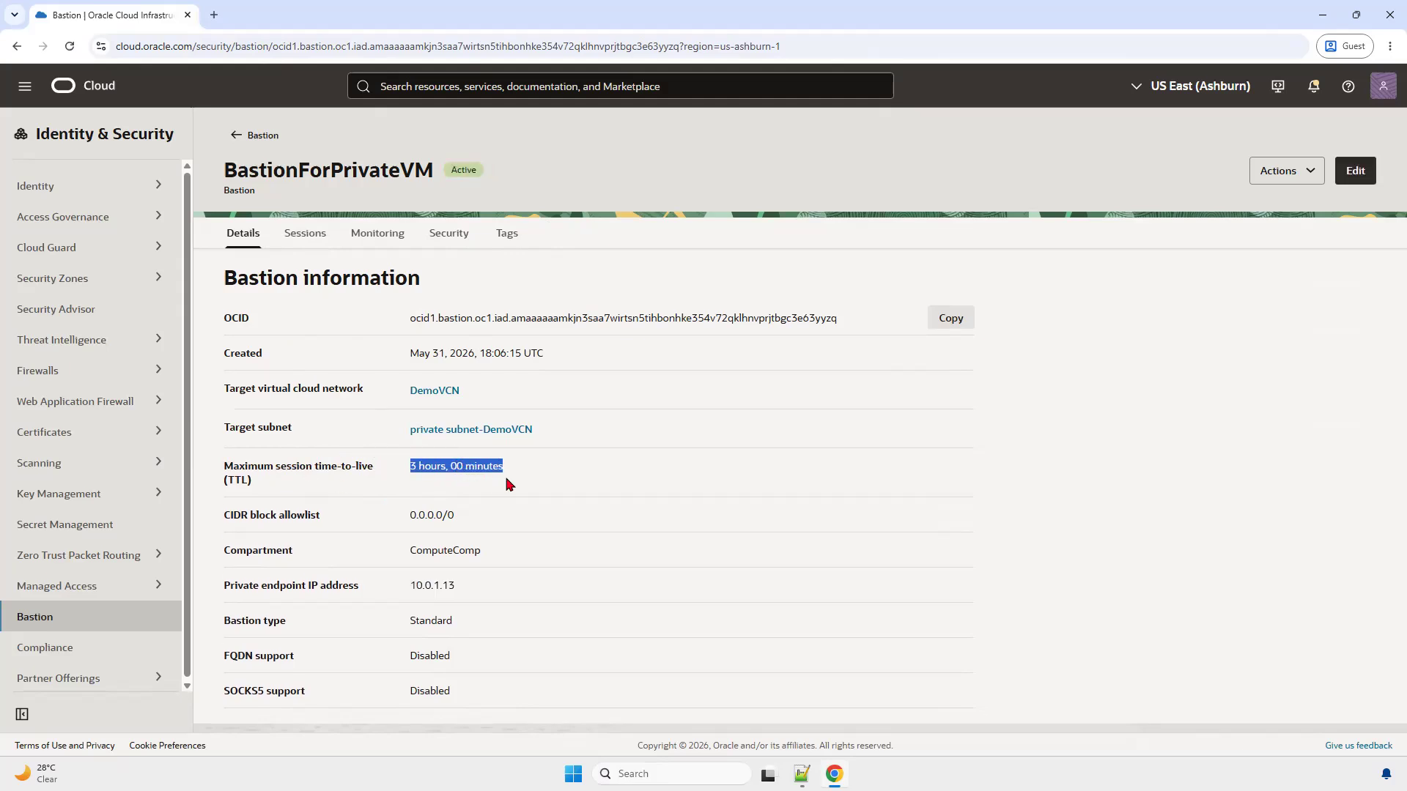
{"action": "left_click", "coordinate": [310, 239]}
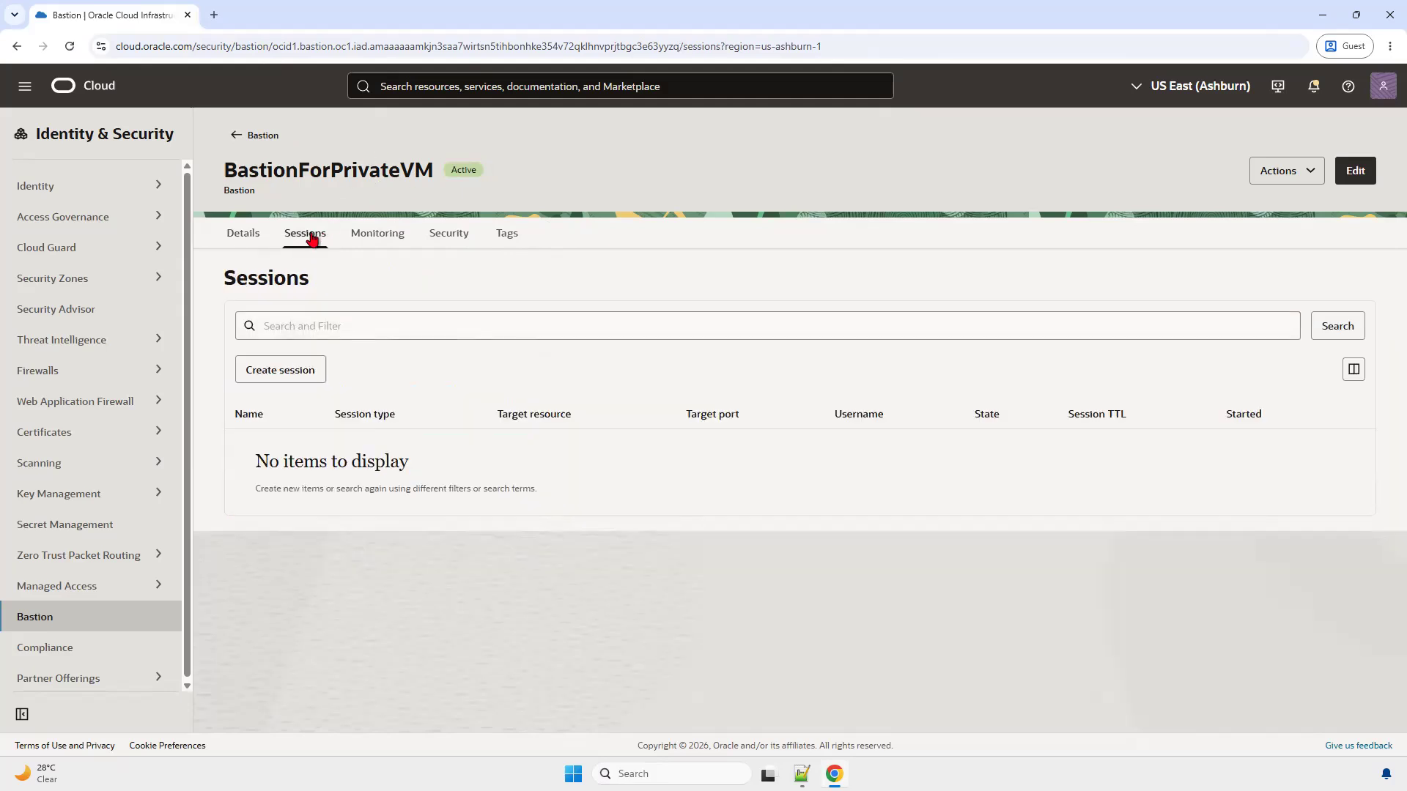
Begin a managed SSH session on the bastion with username opc, targeting compute instance PrivateVM in ComputeComp.
{"action": "left_click", "coordinate": [296, 373]}
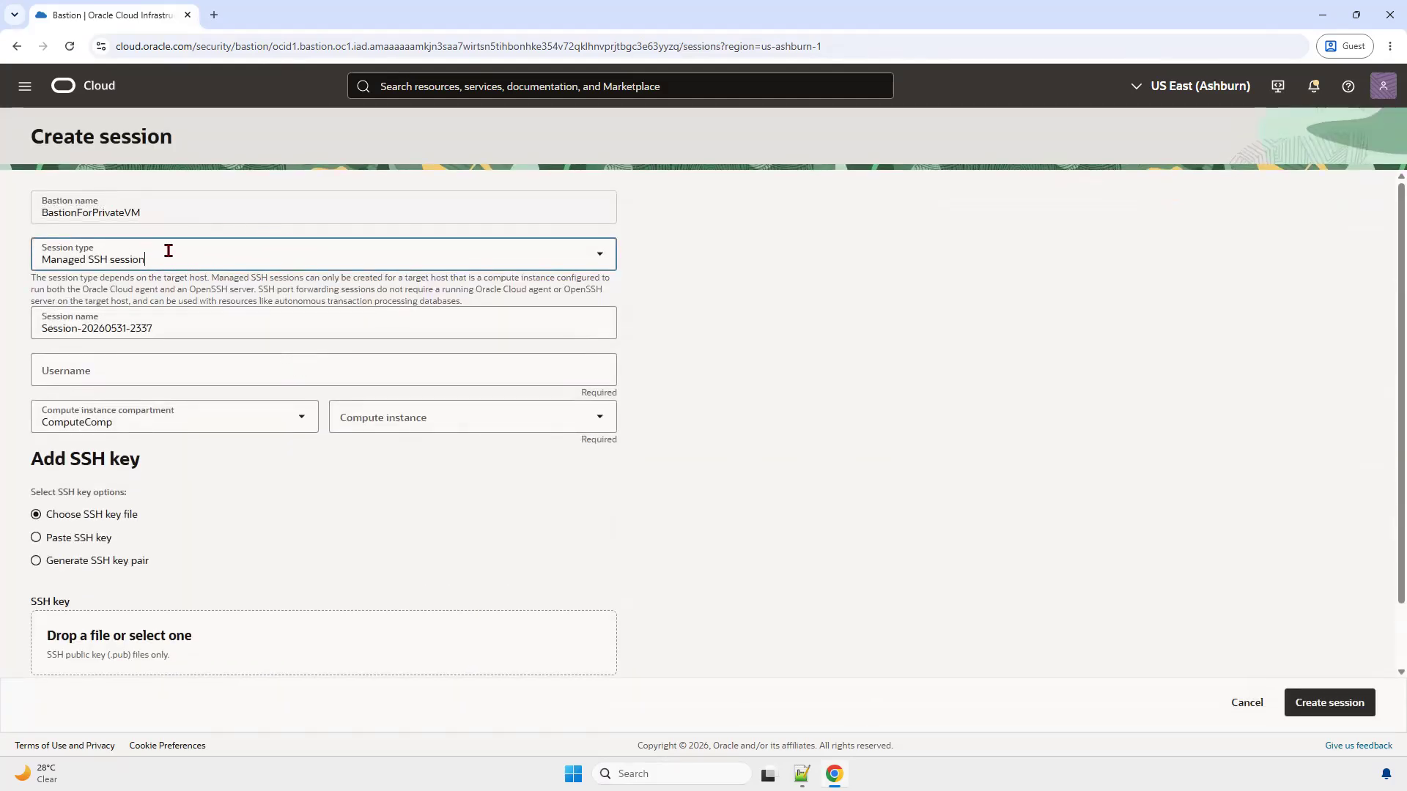
{"action": "left_click", "coordinate": [190, 333]}
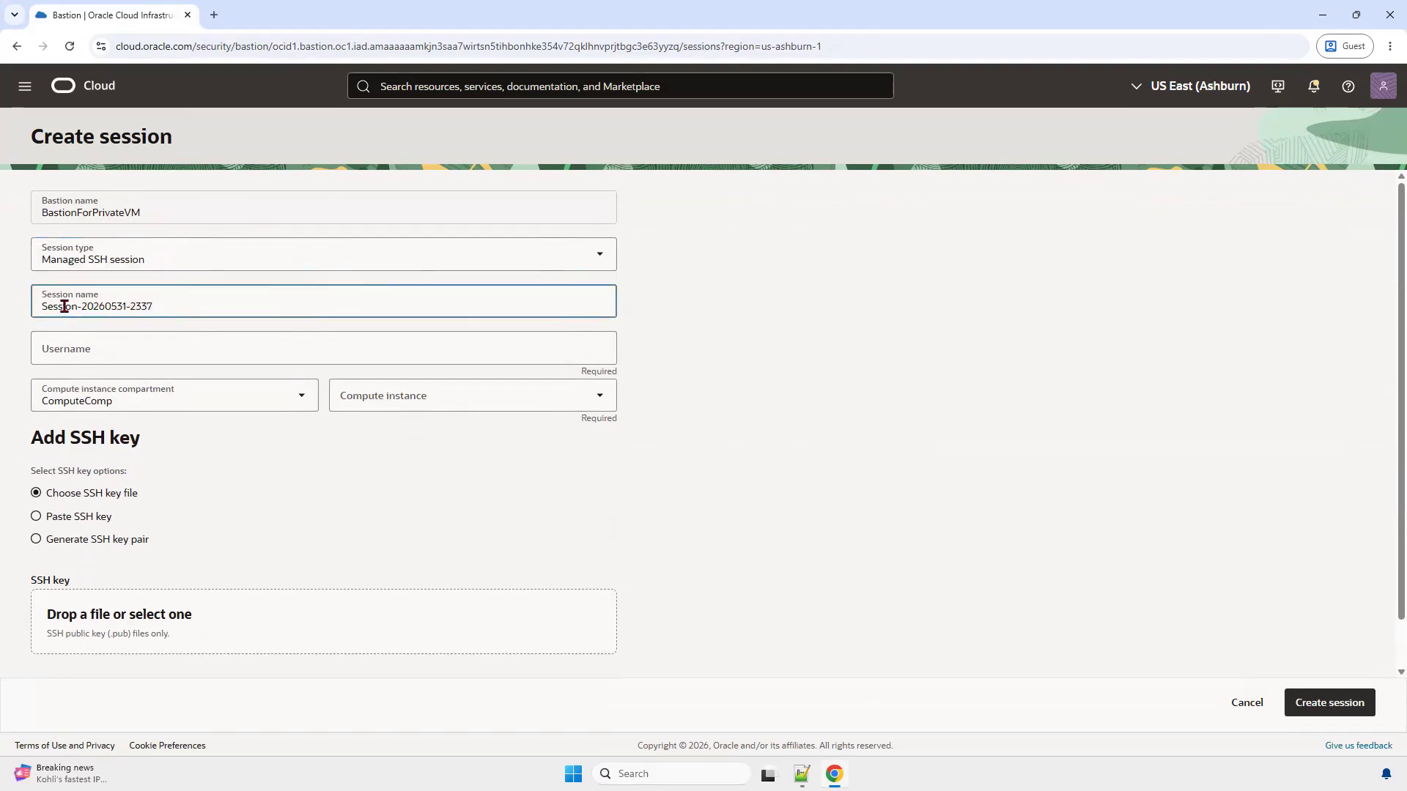
{"action": "left_click", "coordinate": [93, 355]}
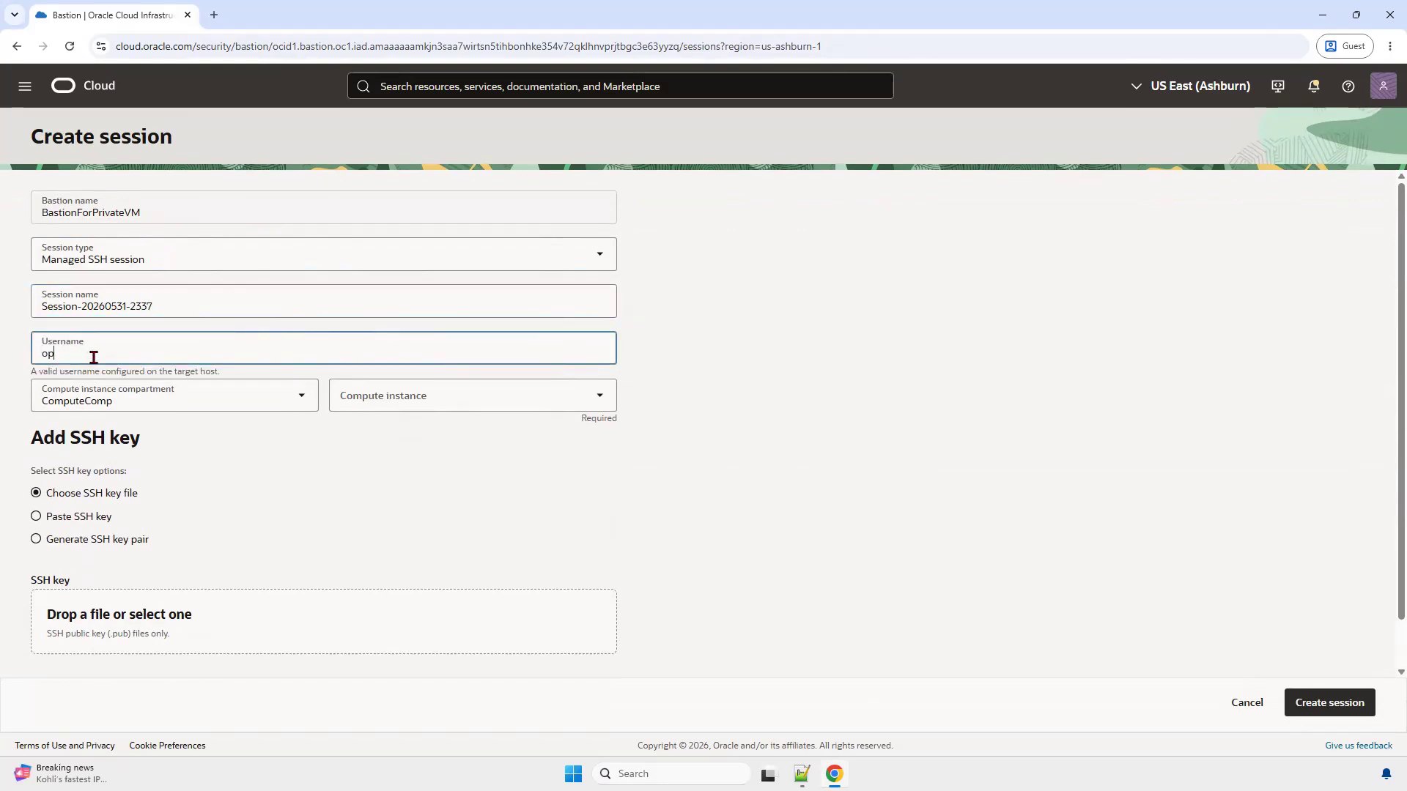
{"action": "left_click", "coordinate": [218, 438]}
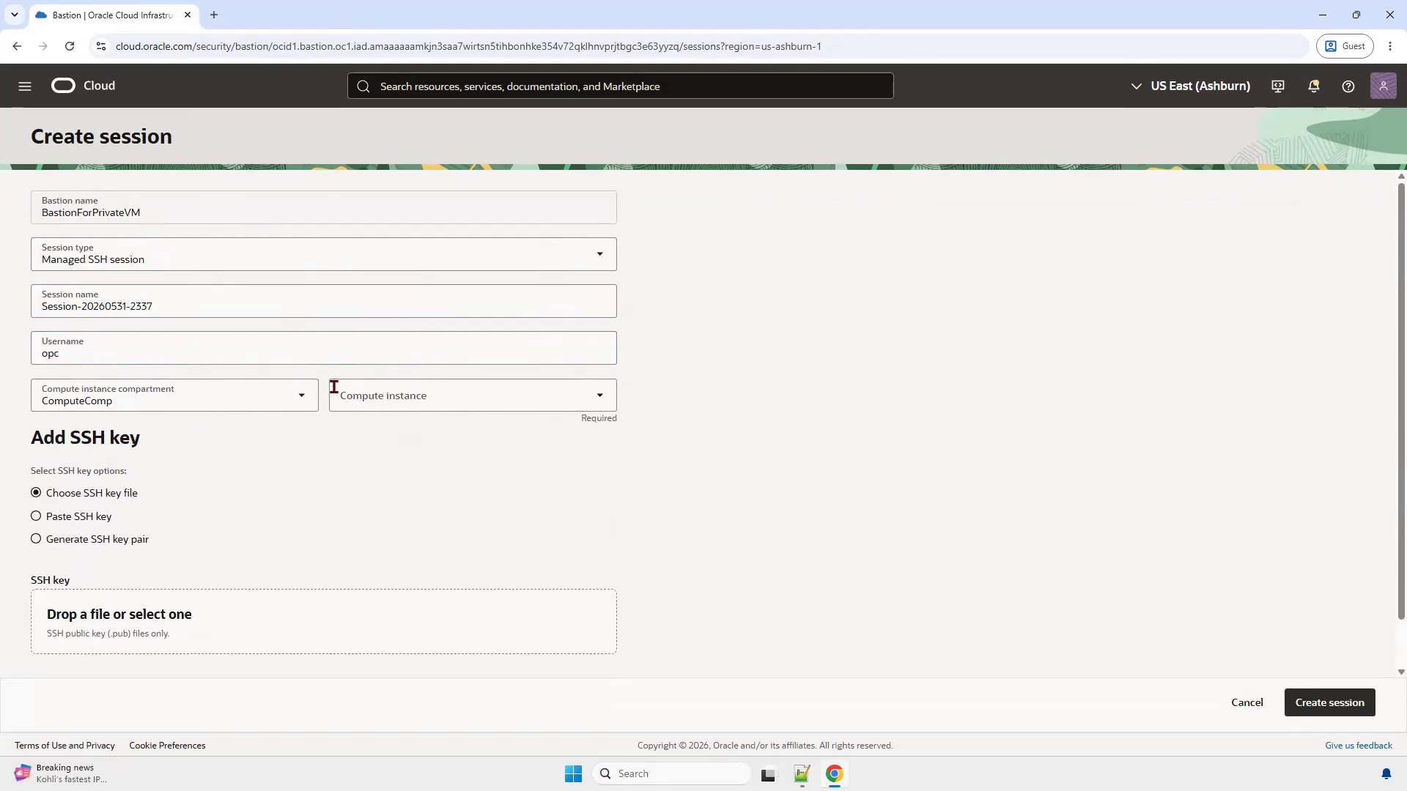
{"action": "left_click", "coordinate": [578, 389]}
{"action": "left_click", "coordinate": [390, 440]}
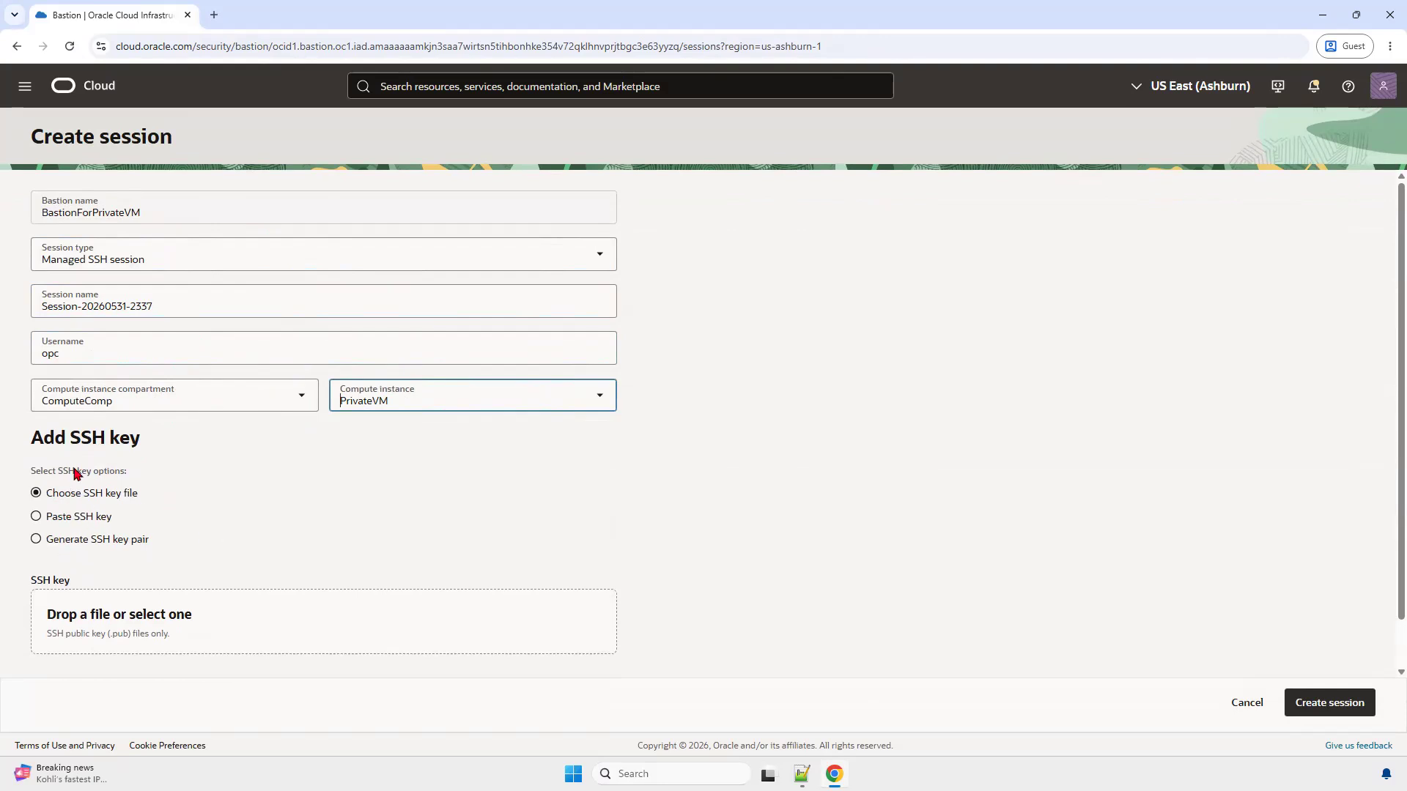
Choose to paste the SSH key for the session and paste the copied public key into its field.
{"action": "left_click", "coordinate": [82, 518]}
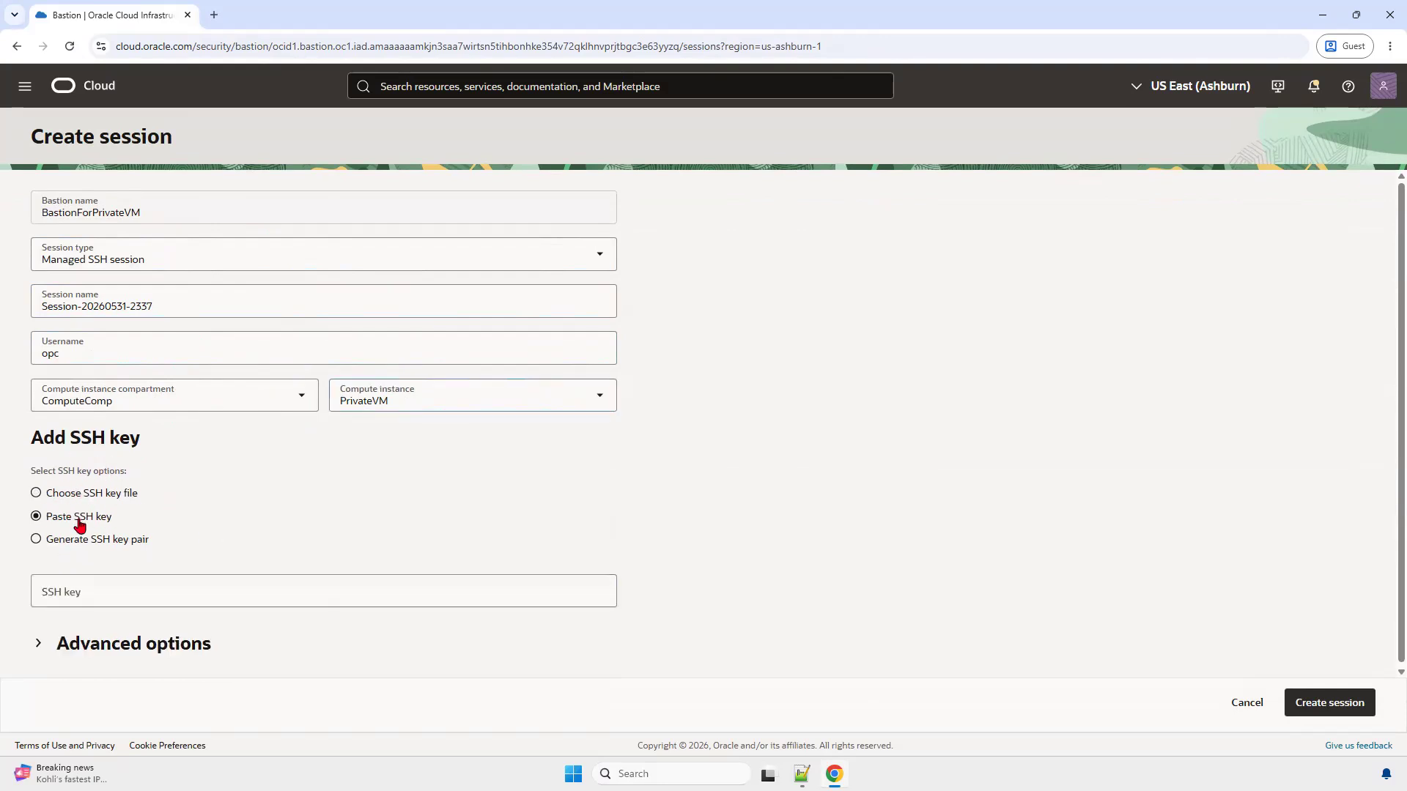
{"action": "left_click", "coordinate": [123, 599]}
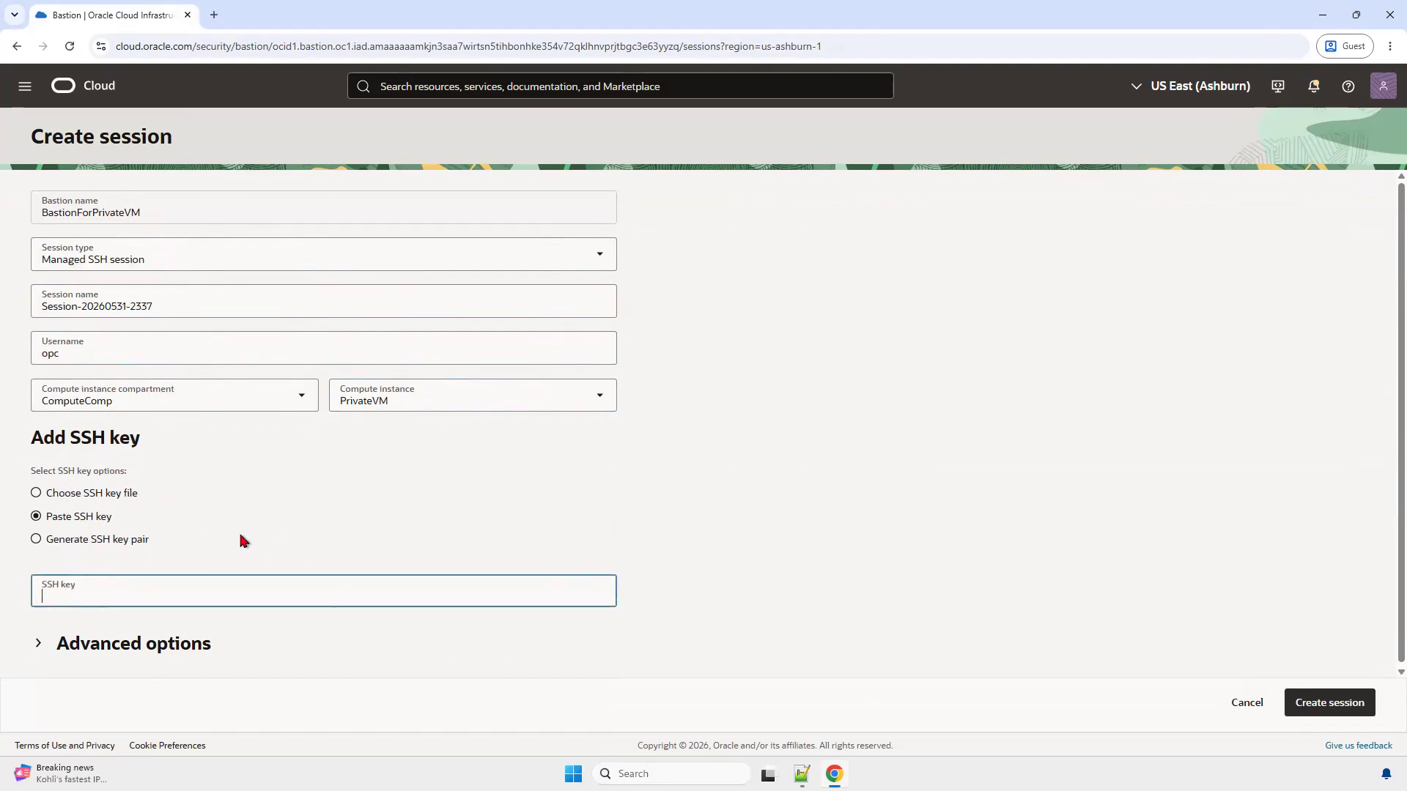
{"action": "key", "text": "ctrl+v"}
{"action": "key", "text": "Home"}
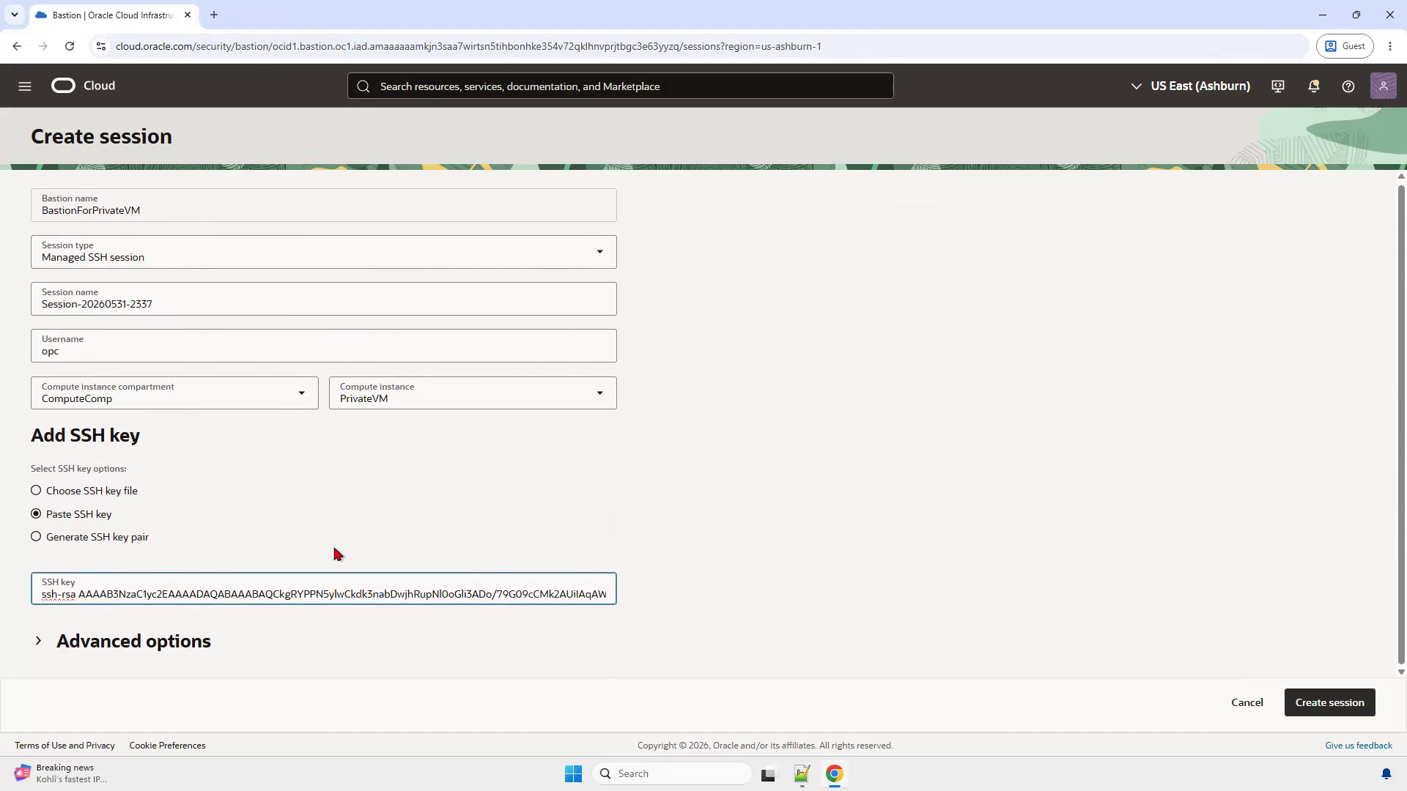
Review the session's advanced options and the entered username, and create the session.
{"action": "left_click", "coordinate": [54, 643]}
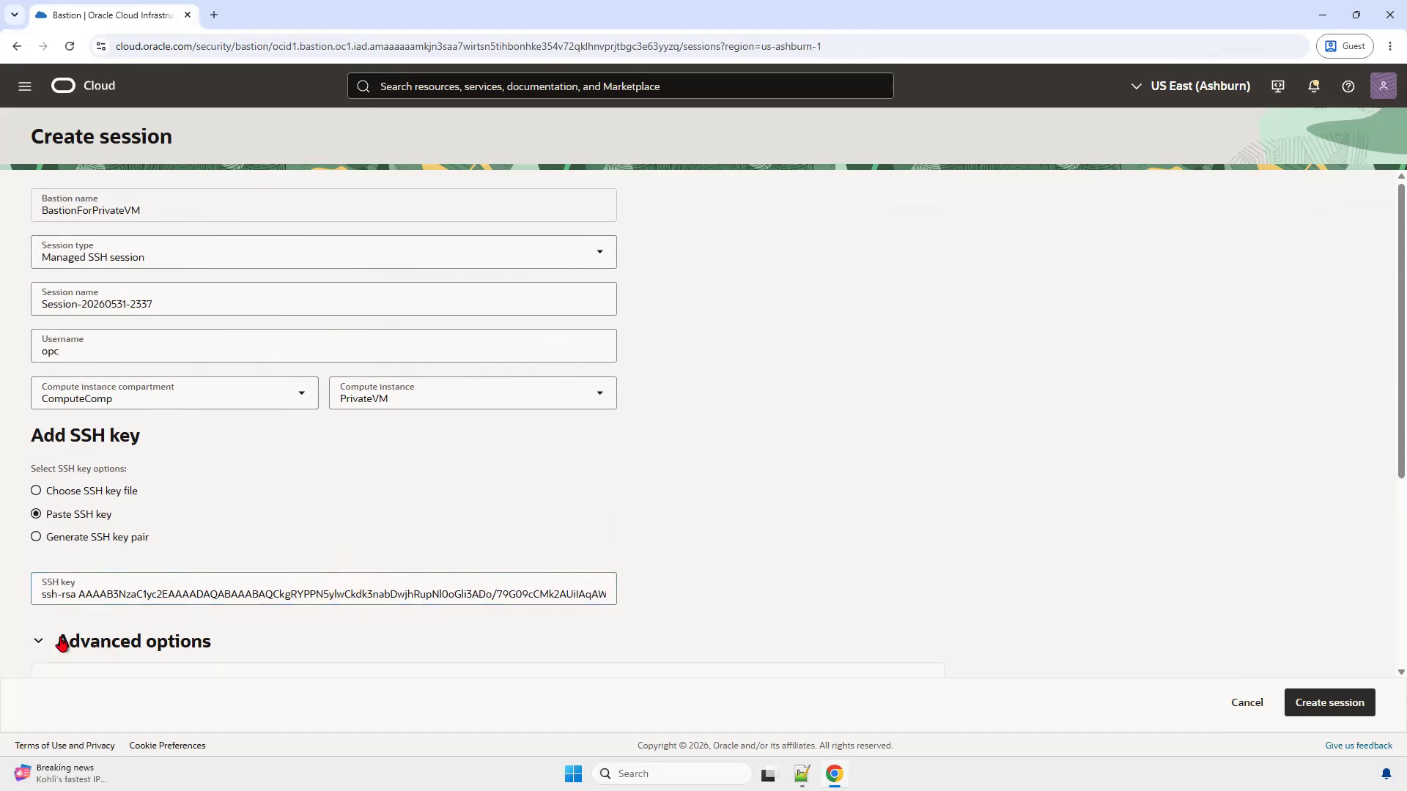
{"action": "scroll", "coordinate": [266, 634], "scroll_direction": "down", "scroll_amount": 3}
{"action": "scroll", "coordinate": [139, 572], "scroll_direction": "down", "scroll_amount": 2}
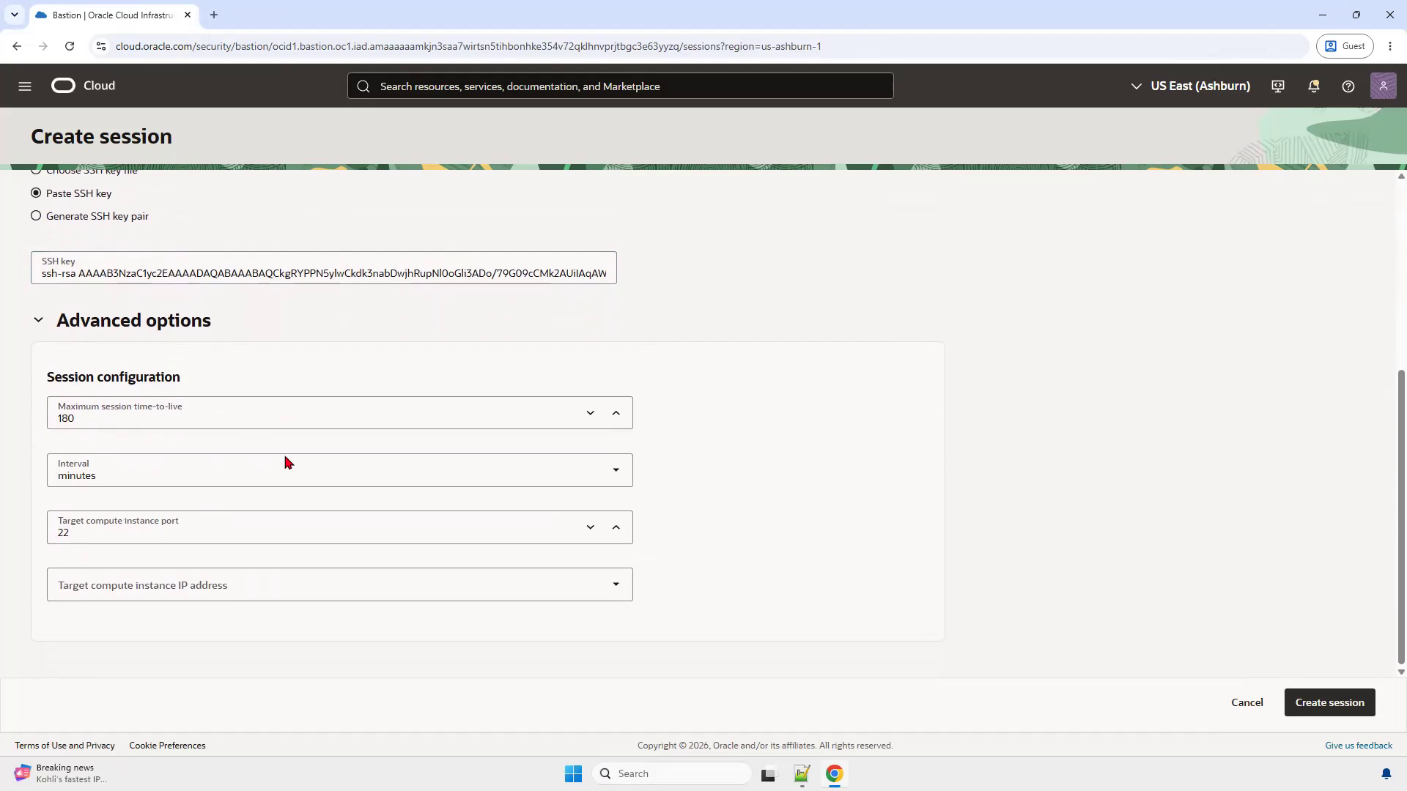
{"action": "scroll", "coordinate": [266, 319], "scroll_direction": "up", "scroll_amount": 5}
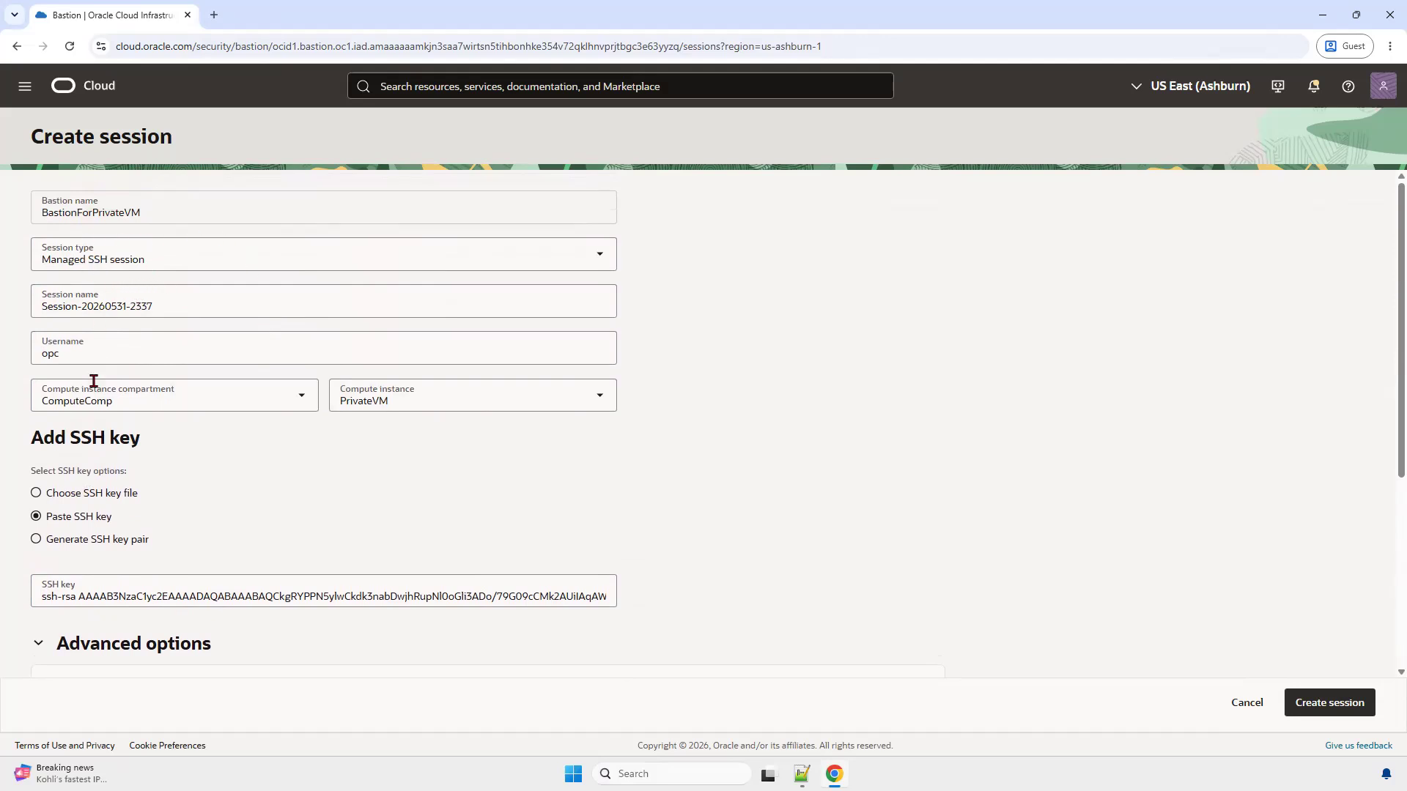
{"action": "left_click", "coordinate": [97, 355]}
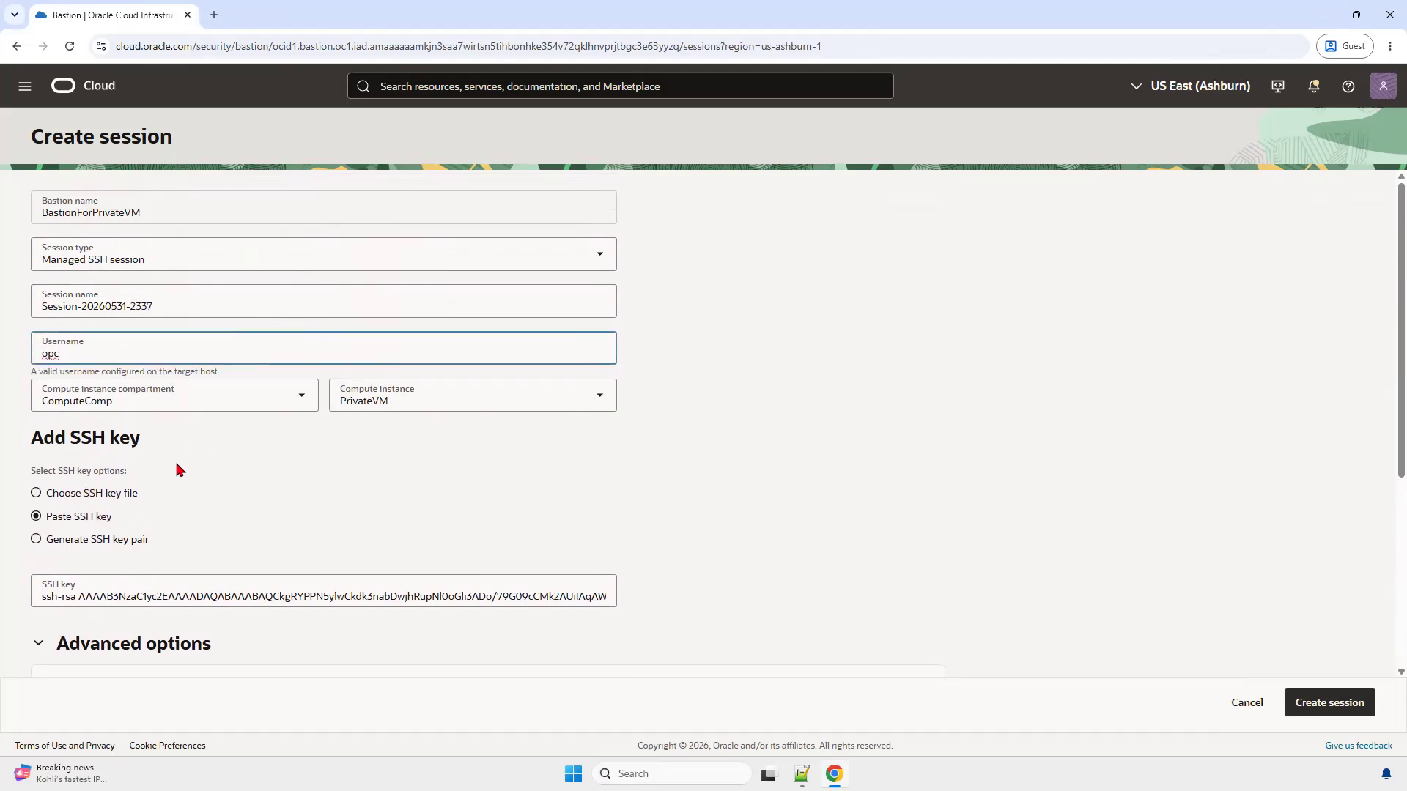
{"action": "scroll", "coordinate": [850, 516], "scroll_direction": "down", "scroll_amount": 1}
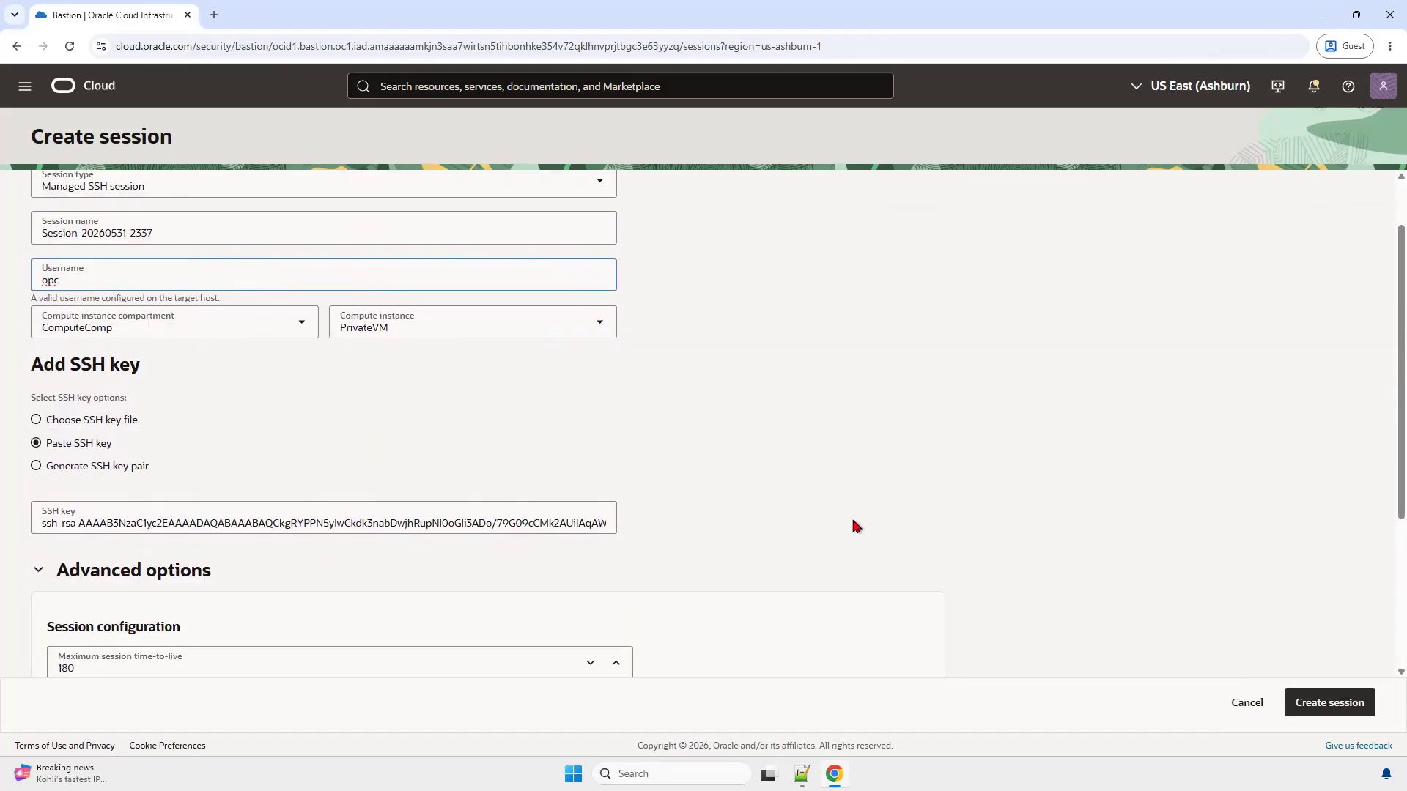
{"action": "scroll", "coordinate": [930, 512], "scroll_direction": "down", "scroll_amount": 3}
{"action": "left_click", "coordinate": [1323, 703]}
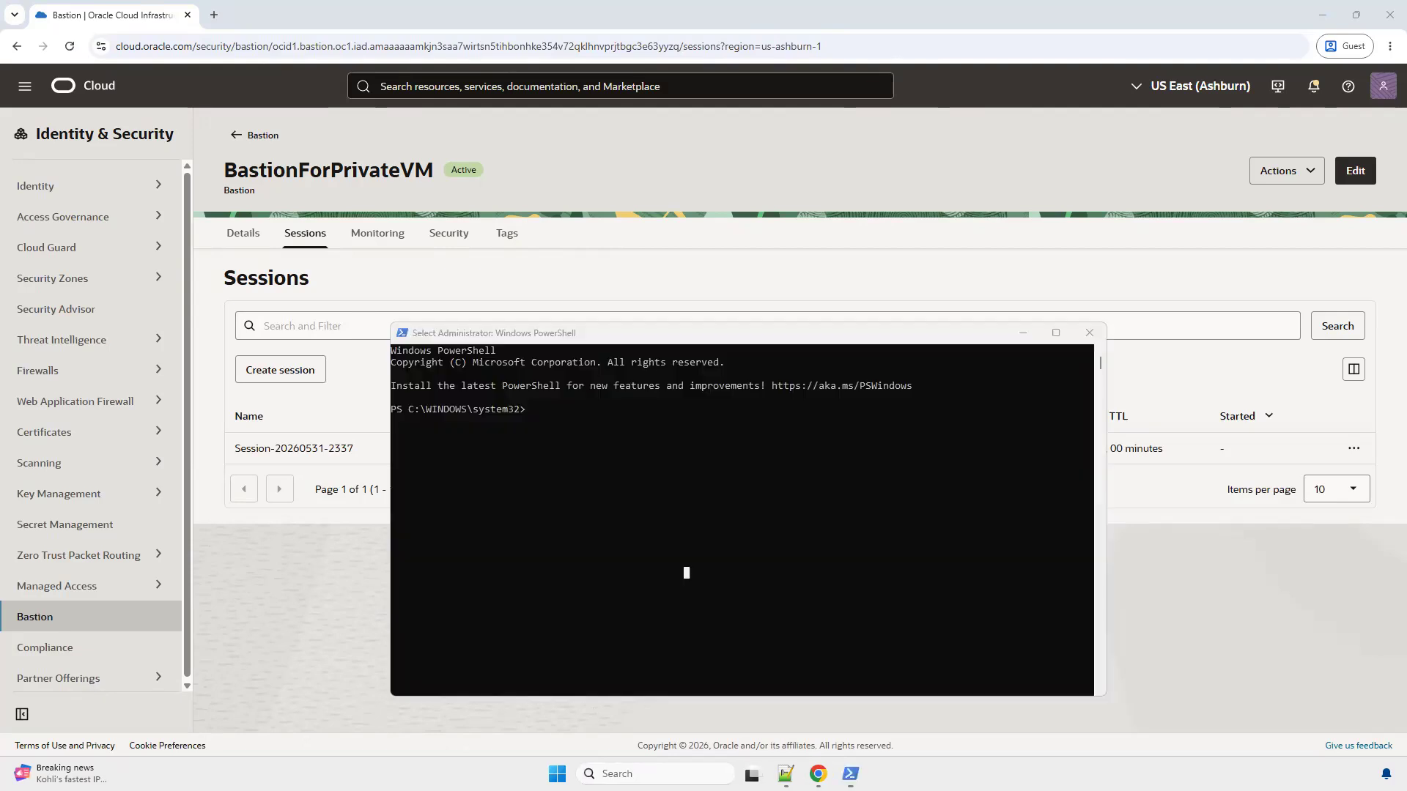
{"action": "left_click", "coordinate": [701, 478]}
{"action": "left_click_drag", "start_coordinate": [716, 336], "coordinate": [801, 304]}
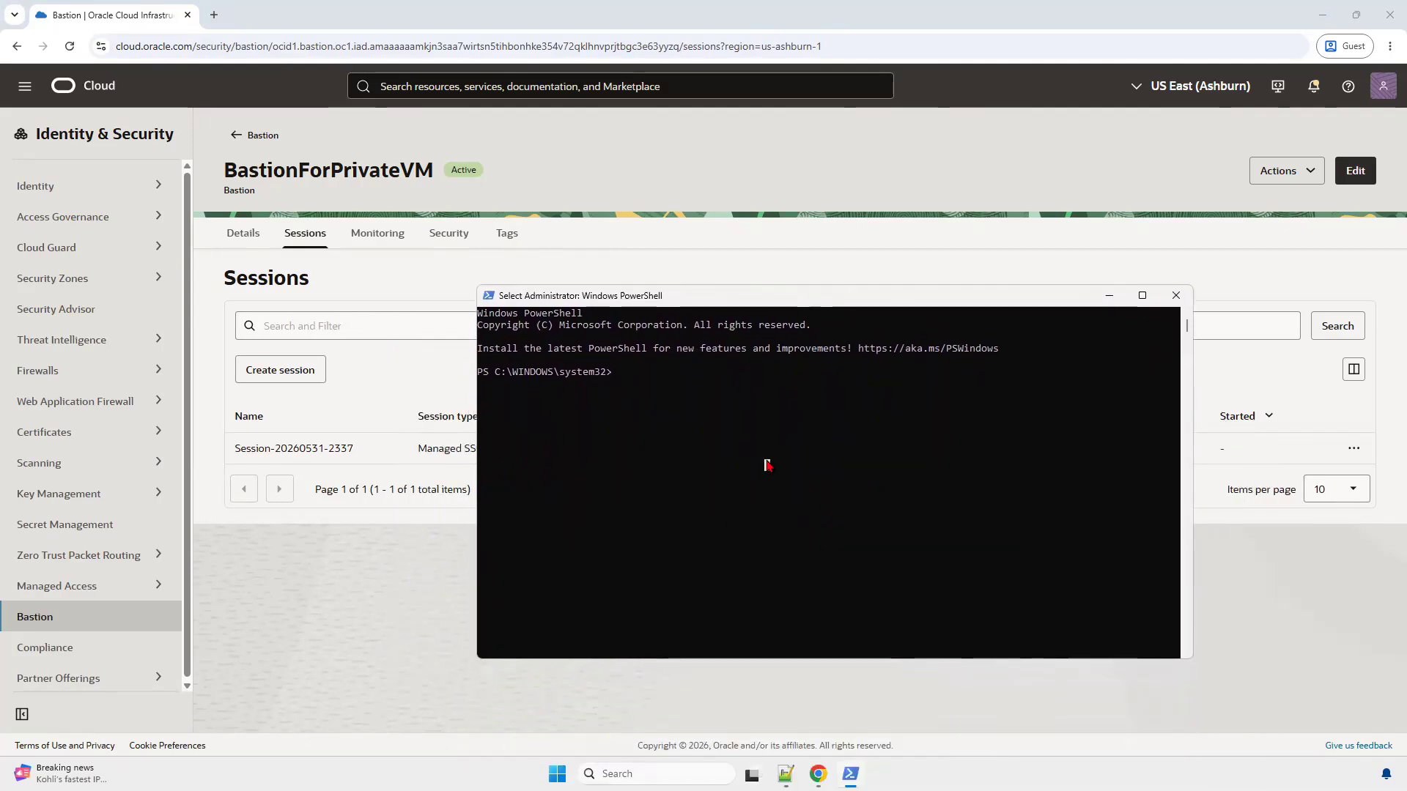
{"action": "left_click", "coordinate": [628, 379]}
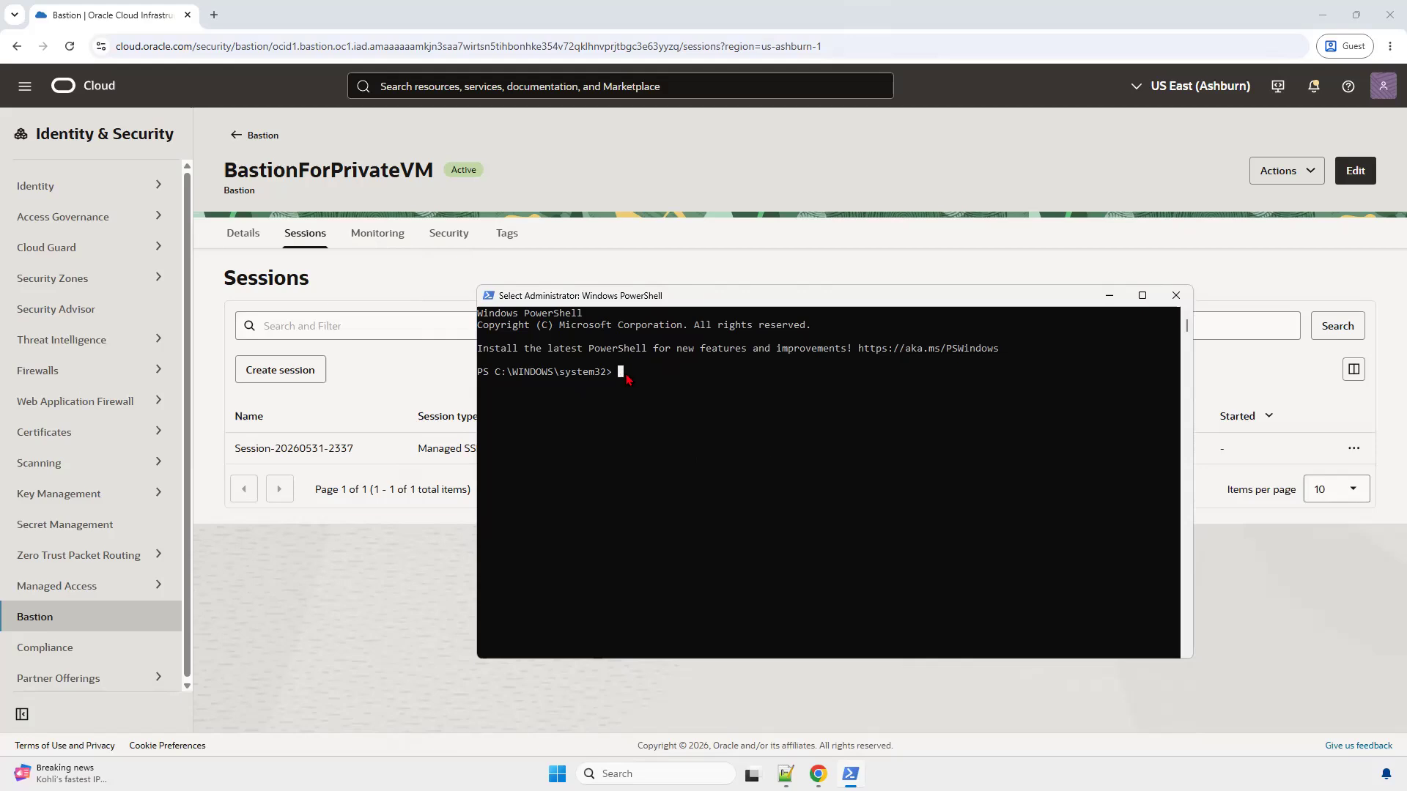
{"action": "left_click", "coordinate": [1007, 527]}
{"action": "left_click", "coordinate": [1250, 595]}
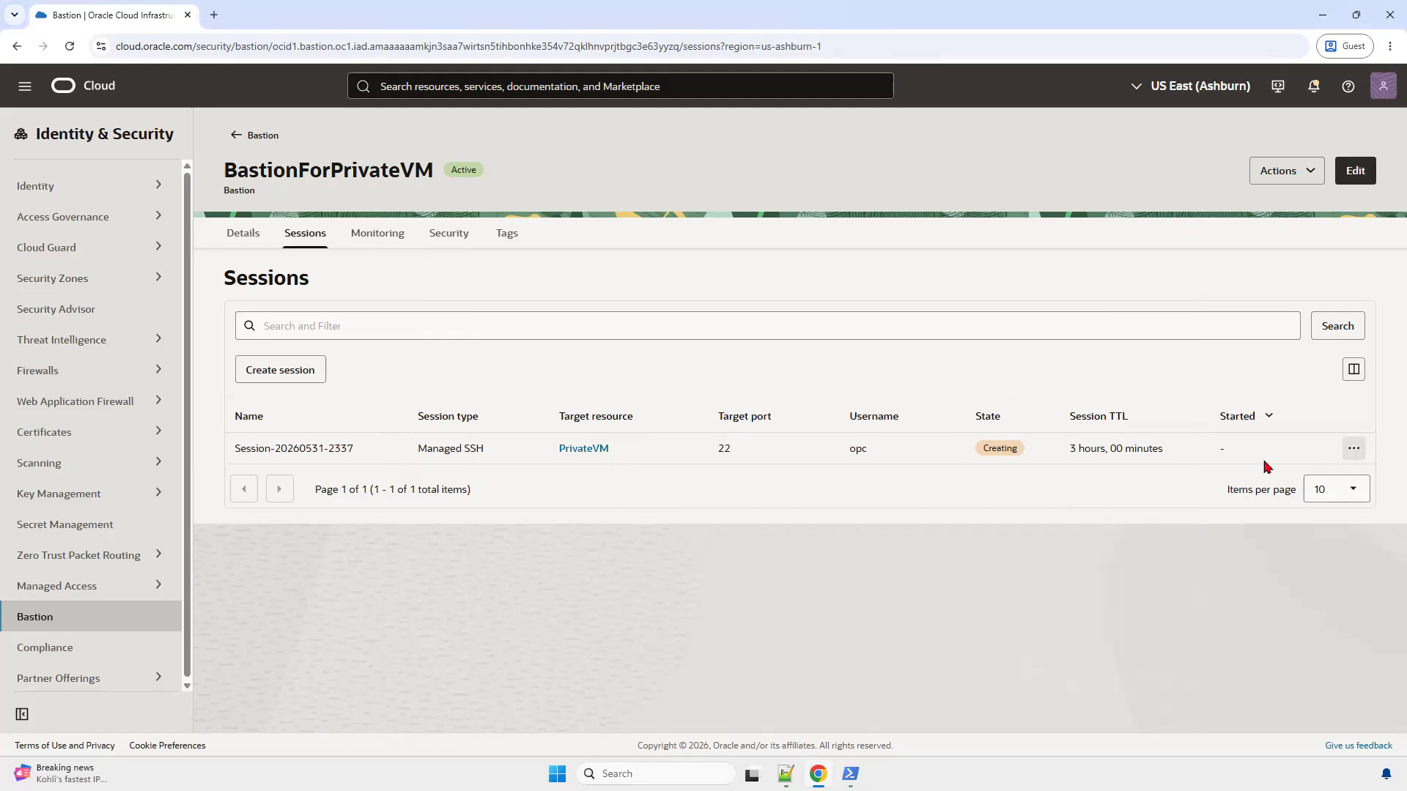
Duplicate the bastion's browser tab and open the management details of the PrivateVM instance there.
{"action": "right_click", "coordinate": [140, 14]}
{"action": "left_click", "coordinate": [226, 147]}
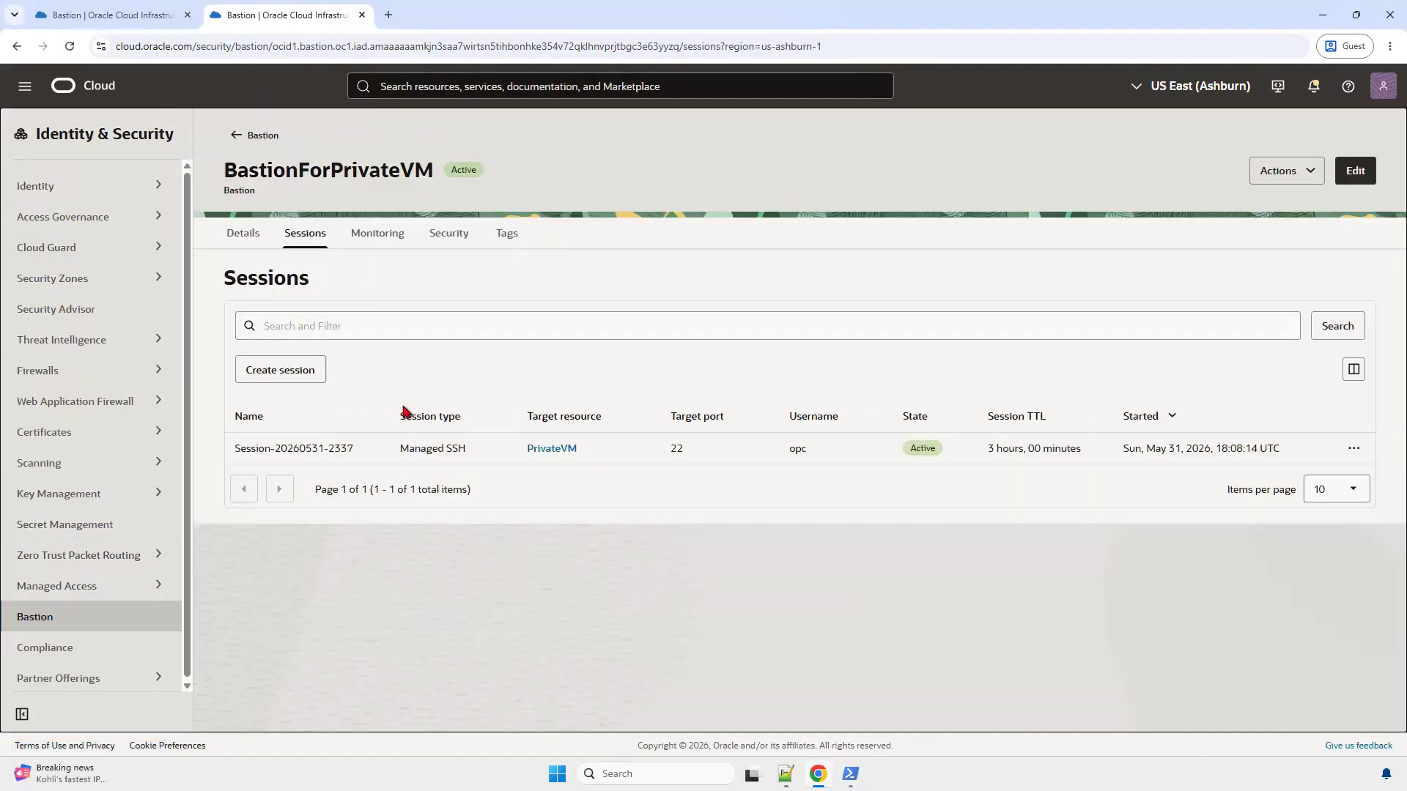
{"action": "left_click", "coordinate": [563, 449]}
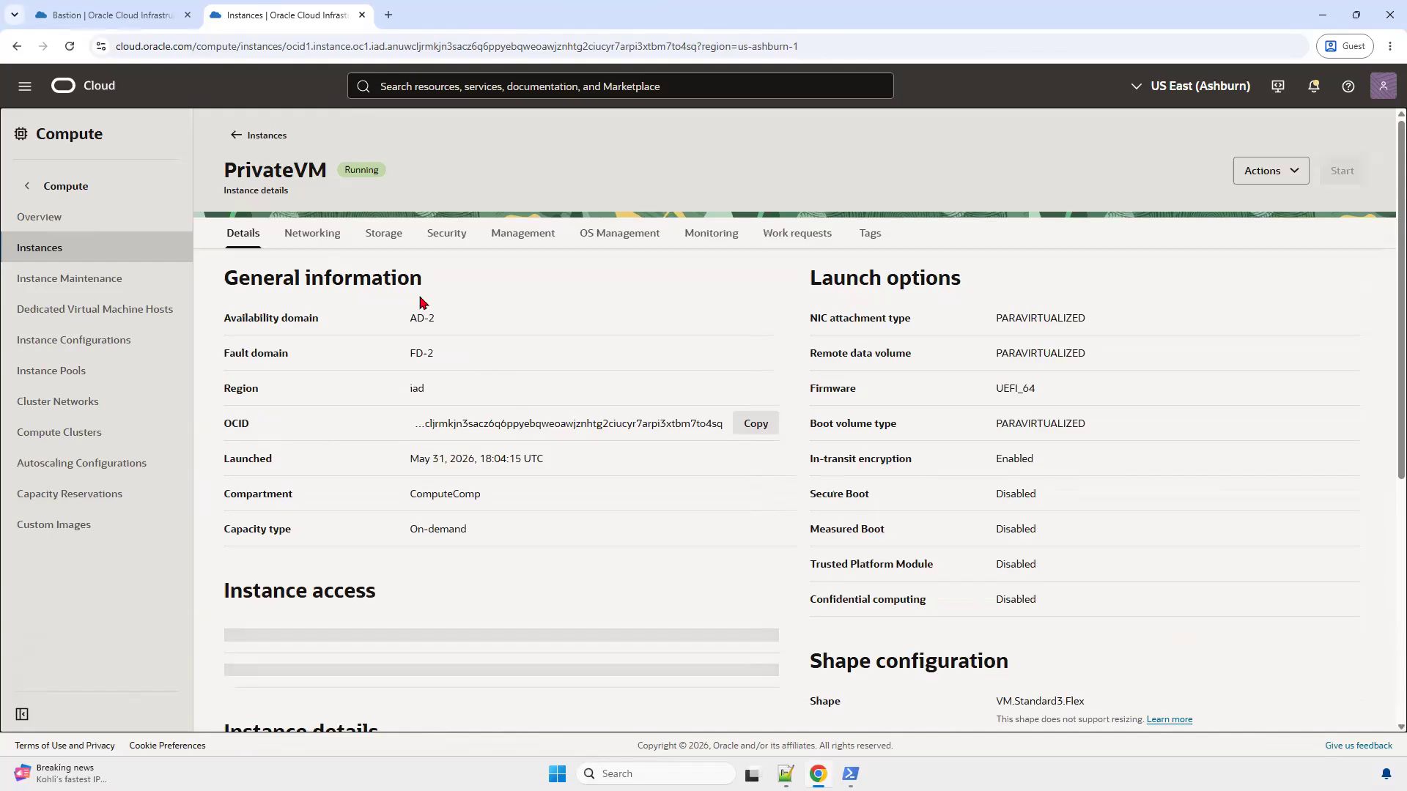
{"action": "left_click", "coordinate": [523, 233]}
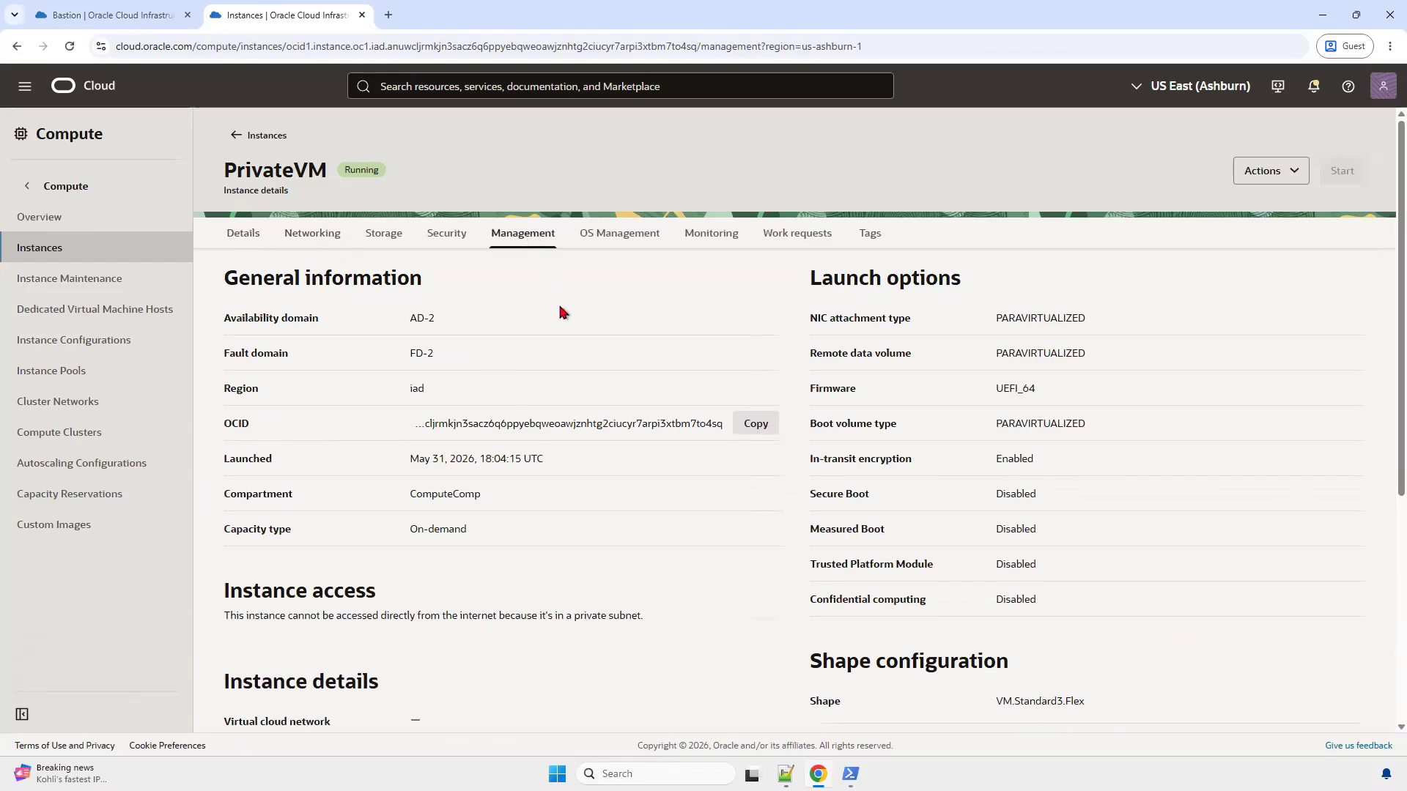
Search PrivateVM's Oracle Cloud Agent plugins for Bastion to check its status.
{"action": "scroll", "coordinate": [573, 548], "scroll_direction": "down", "scroll_amount": 4}
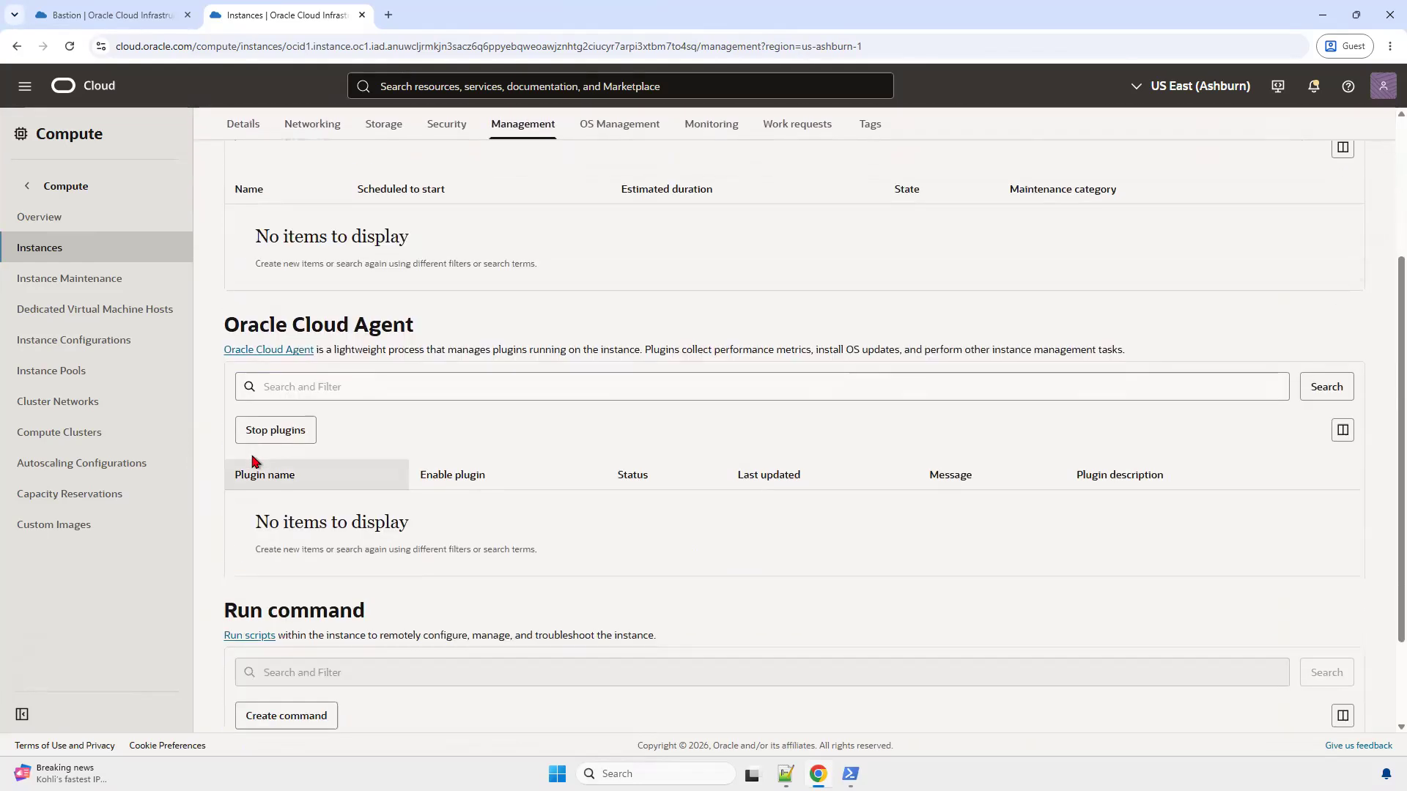
{"action": "left_click", "coordinate": [396, 388]}
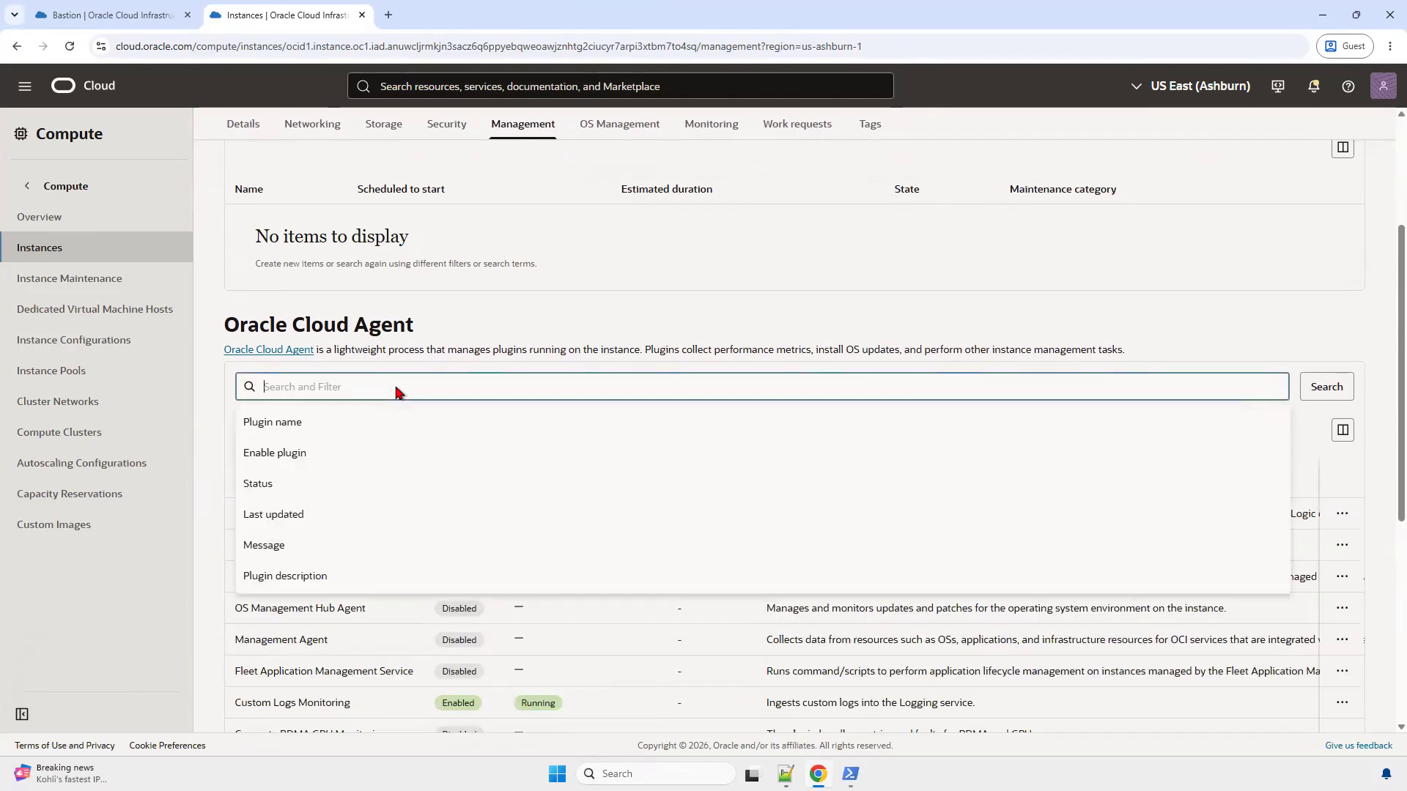
{"action": "type", "text": "Bas"}
{"action": "type", "text": "to"}
{"action": "type", "text": "ion"}
{"action": "key", "text": "Return"}
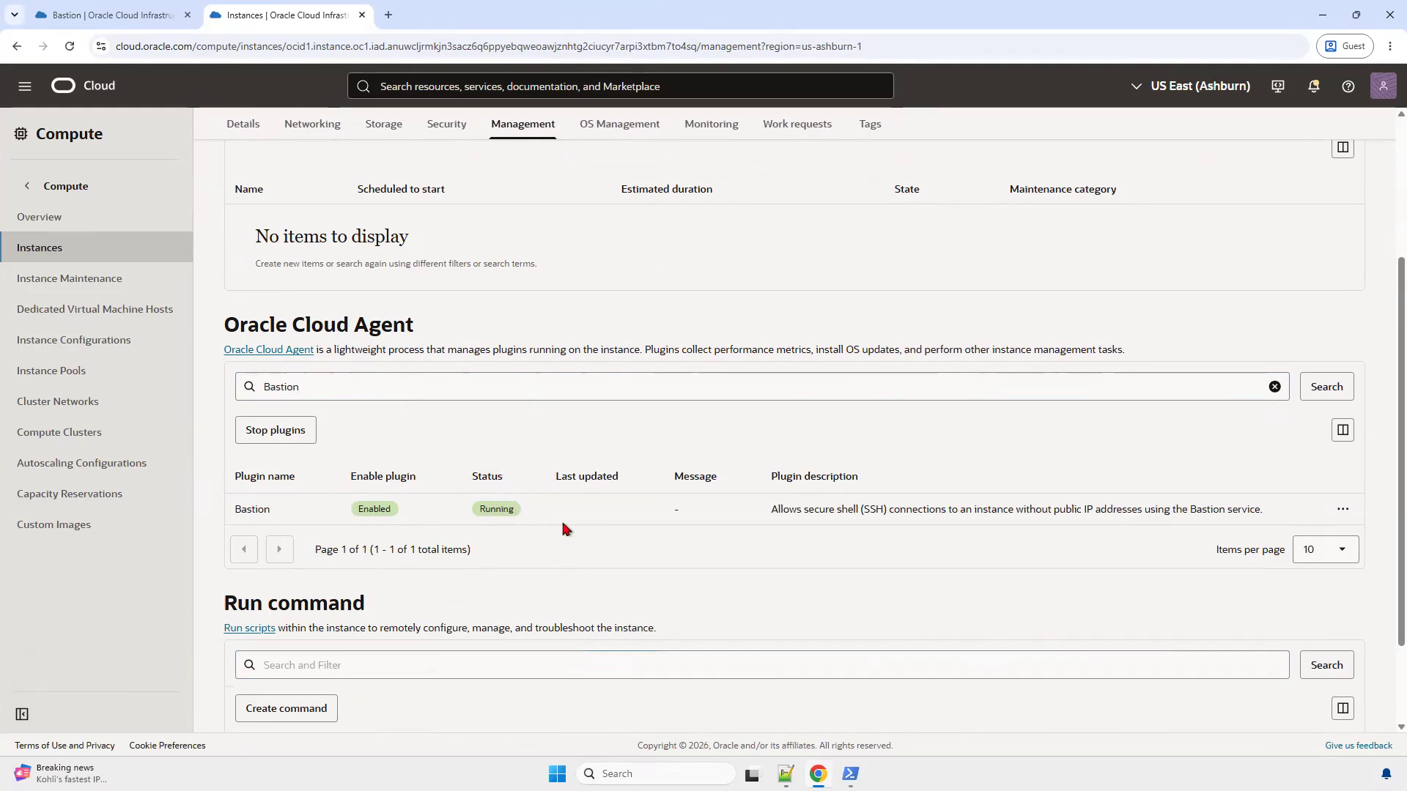
Copy the bastion session's SSH command, paste it into a blank Notepad++ document, enlarge the text and highlight the privateKey placeholder.
{"action": "left_click", "coordinate": [126, 17]}
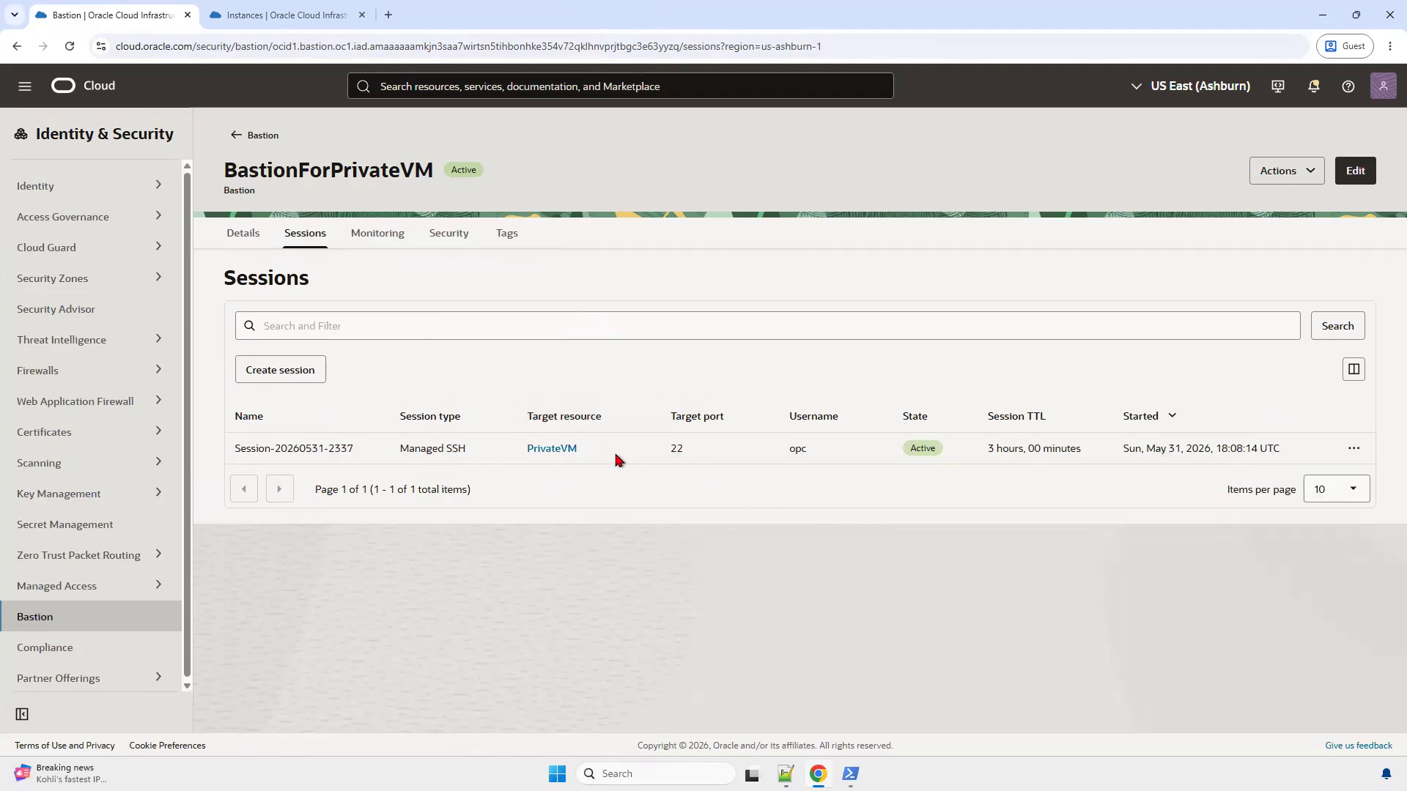
{"action": "left_click", "coordinate": [1354, 448]}
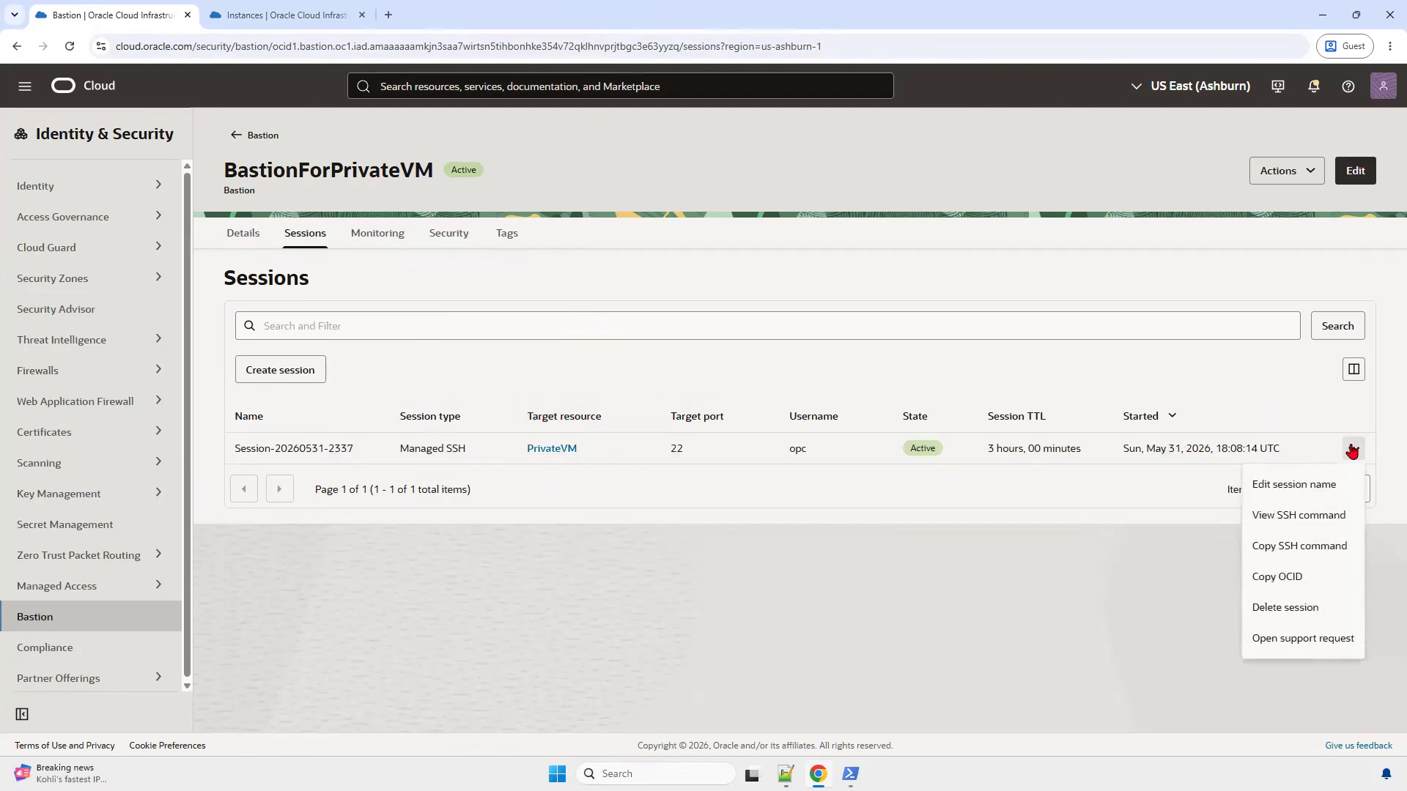
{"action": "left_click", "coordinate": [1295, 547]}
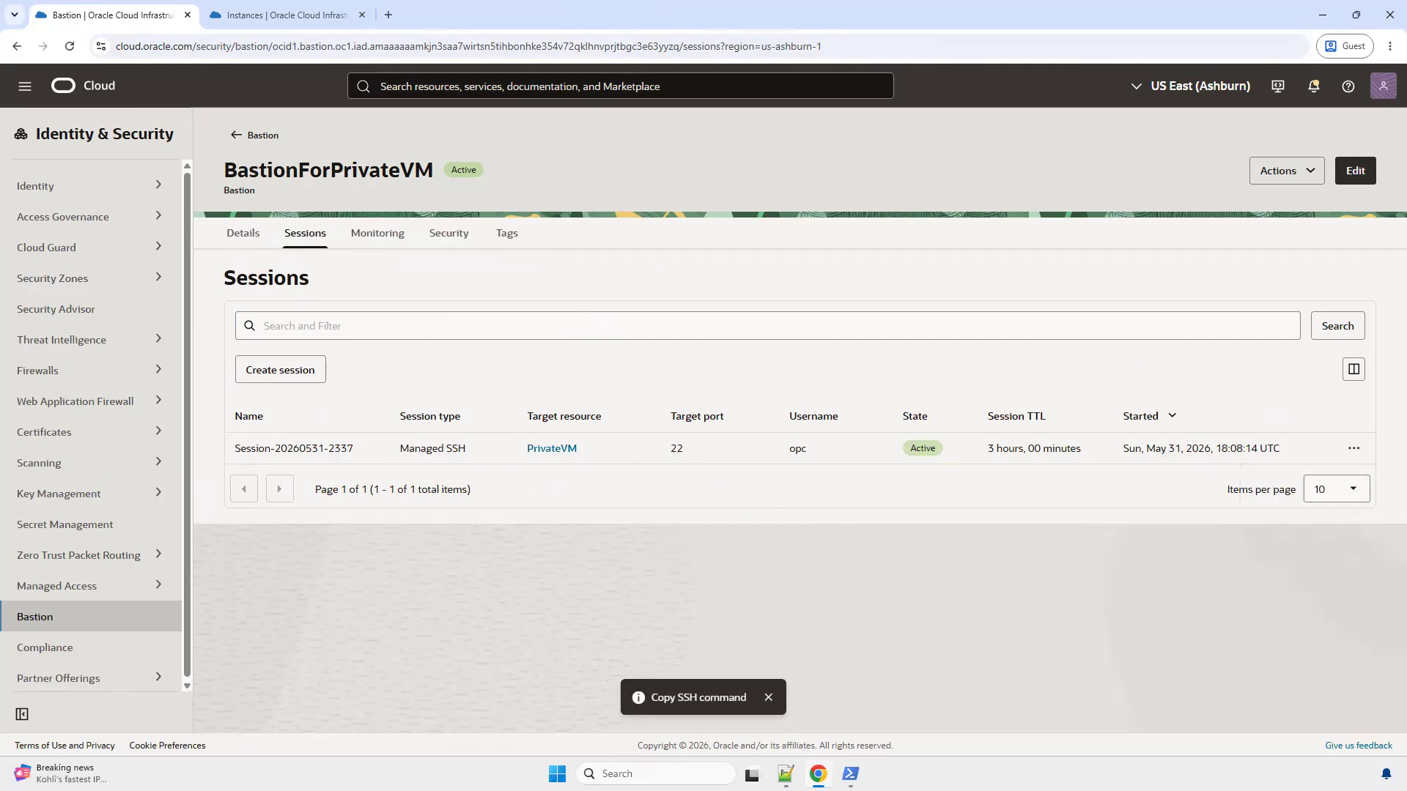
{"action": "key", "text": "alt+Tab"}
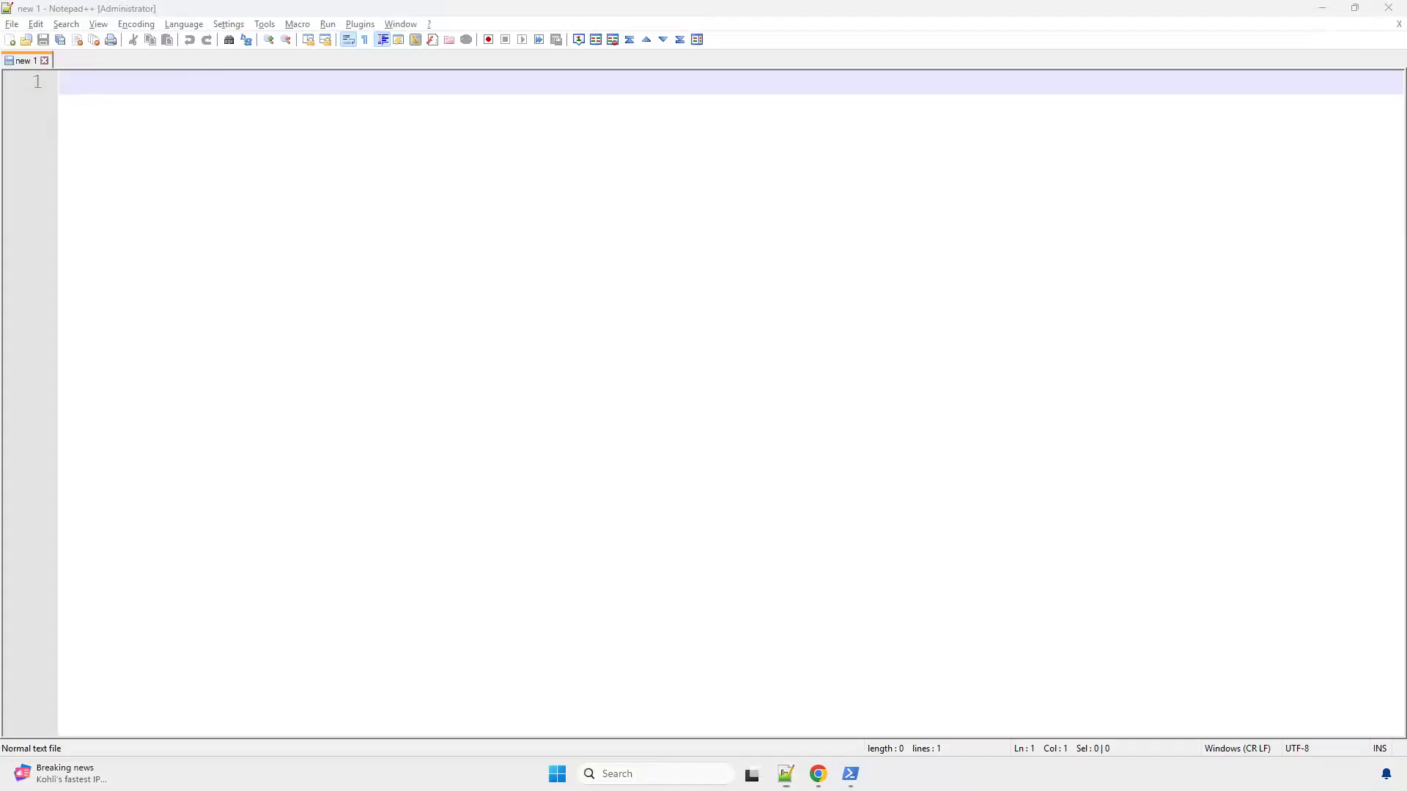
{"action": "key", "text": "ctrl+v"}
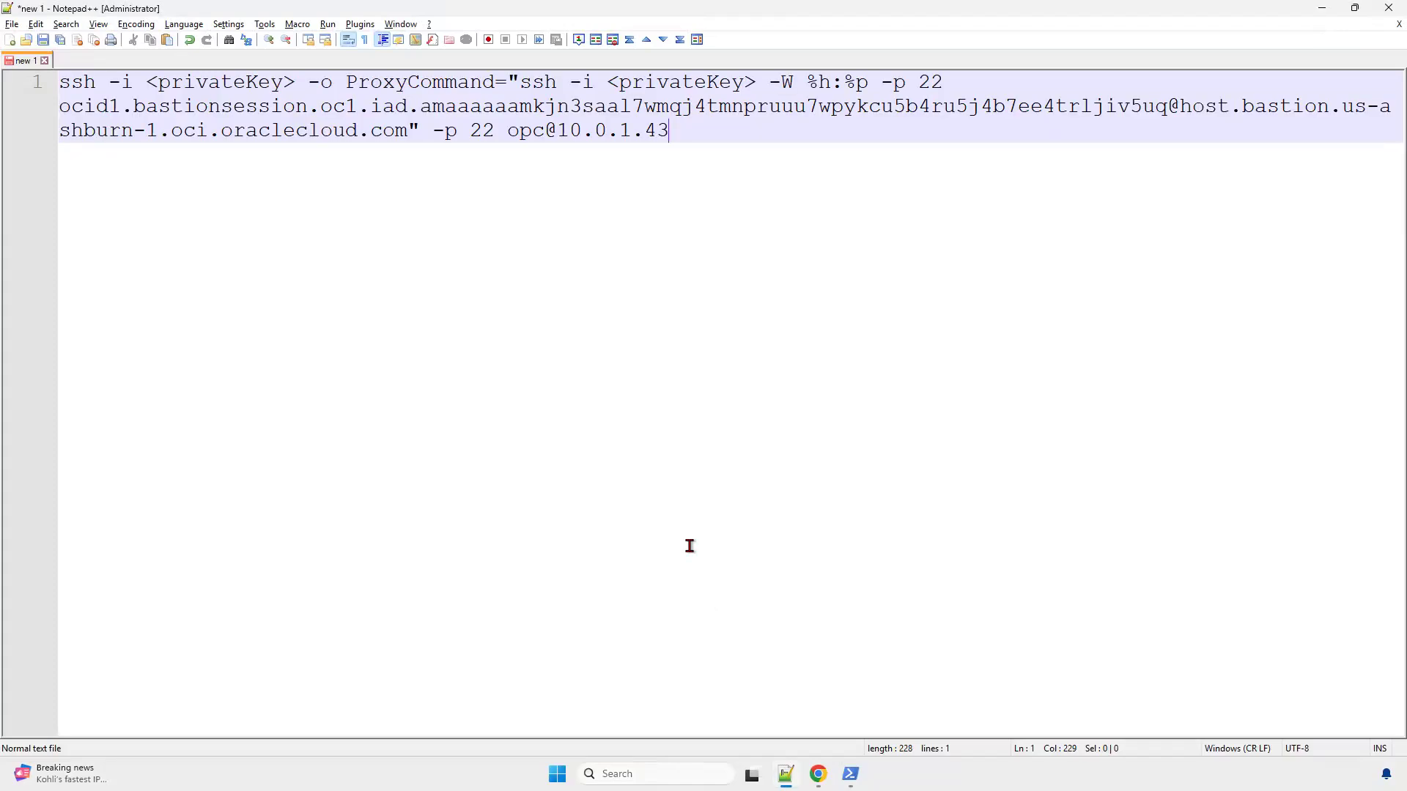
{"action": "scroll", "coordinate": [689, 546], "scroll_direction": "up", "scroll_amount": 4}
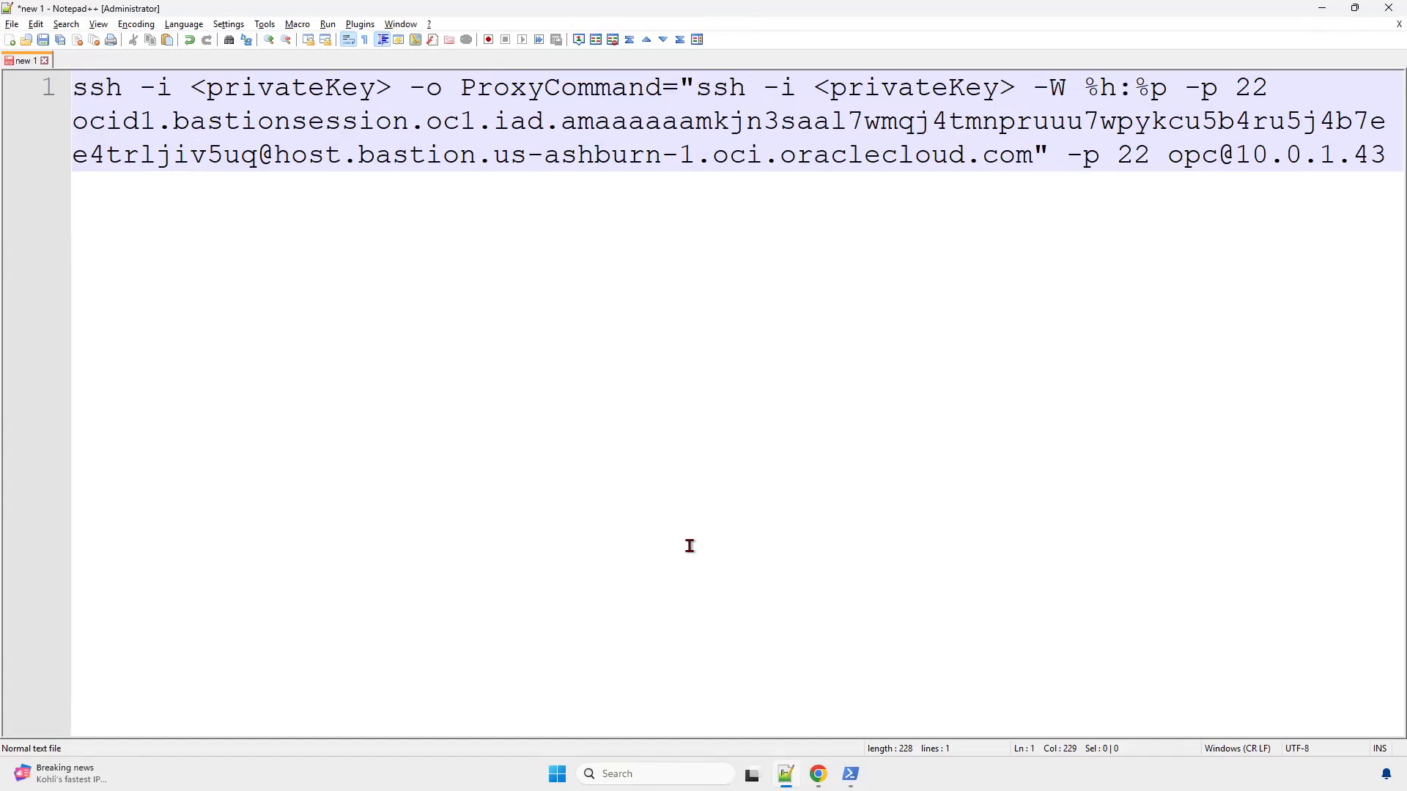
{"action": "scroll", "coordinate": [690, 546], "scroll_direction": "up", "scroll_amount": 1}
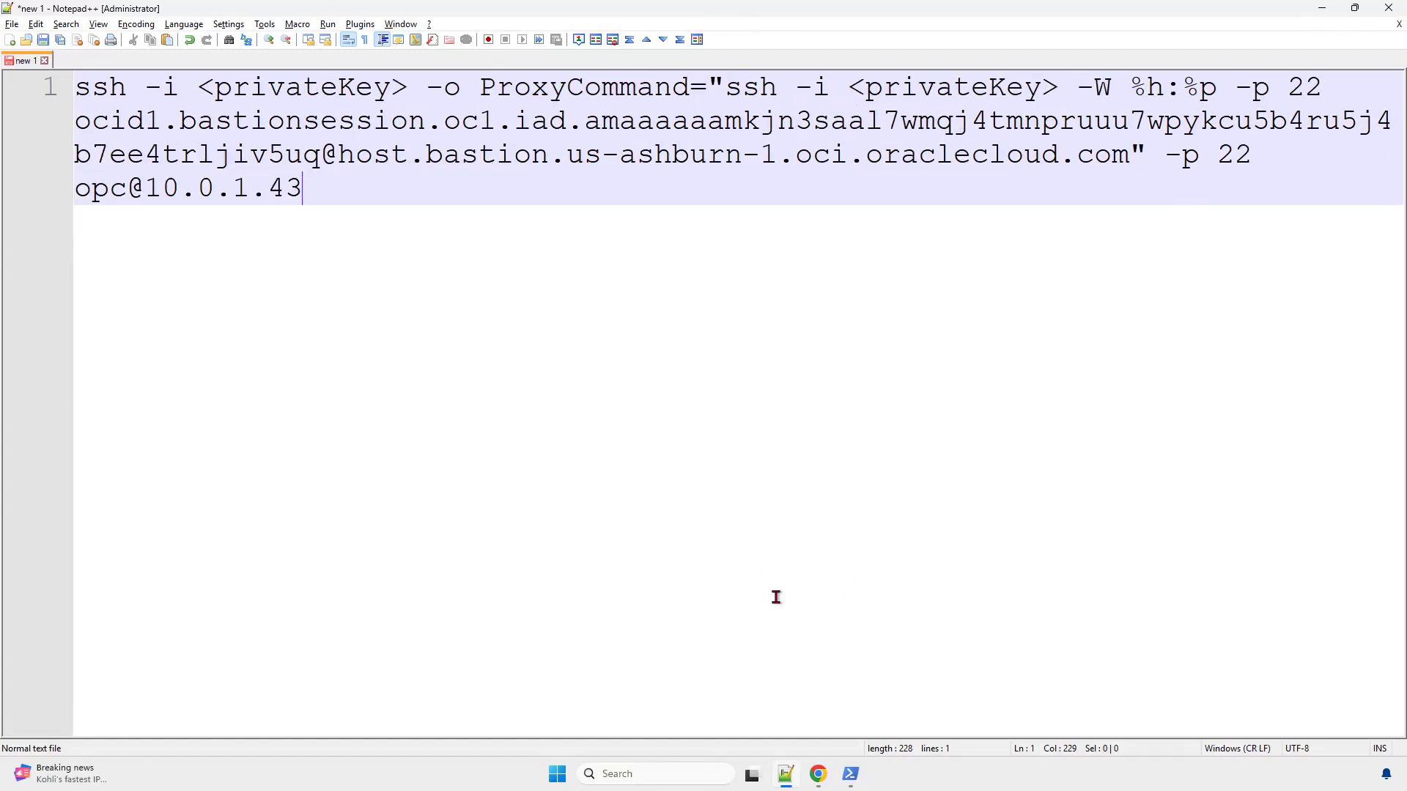
{"action": "double_click", "coordinate": [323, 88]}
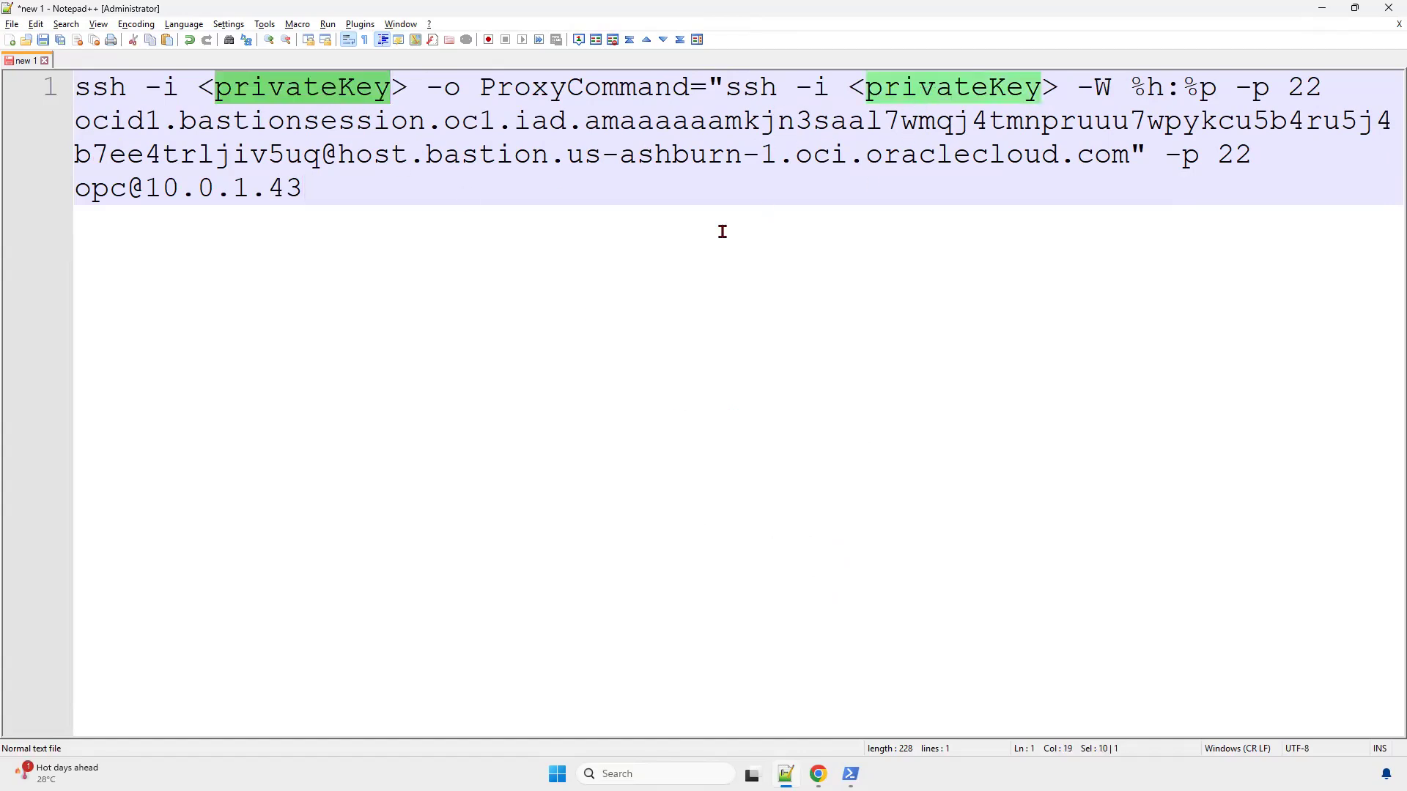
Load the existing private key in PuTTY Key Generator, look at its OpenSSH export options, and close the generator.
{"action": "left_click", "coordinate": [850, 772]}
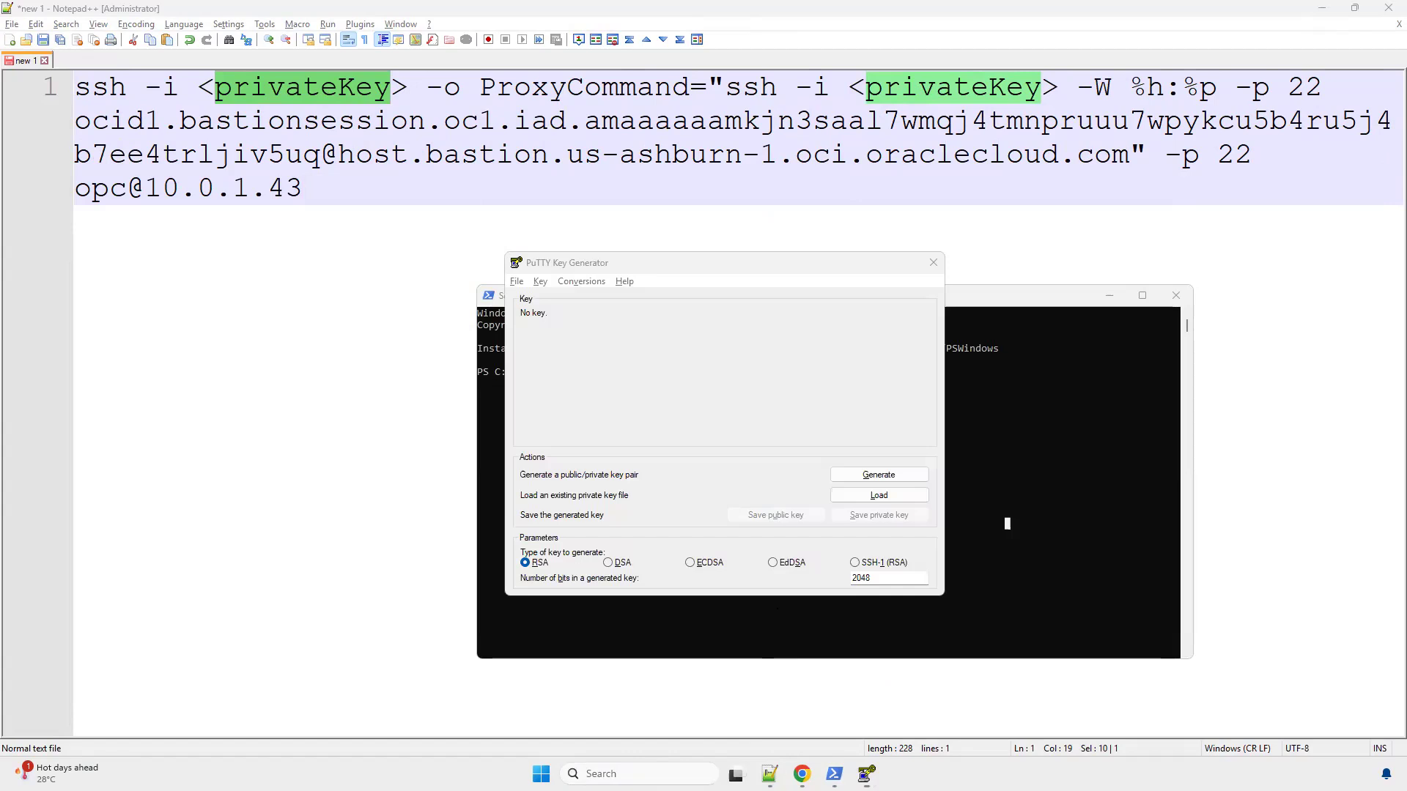
{"action": "left_click", "coordinate": [519, 284]}
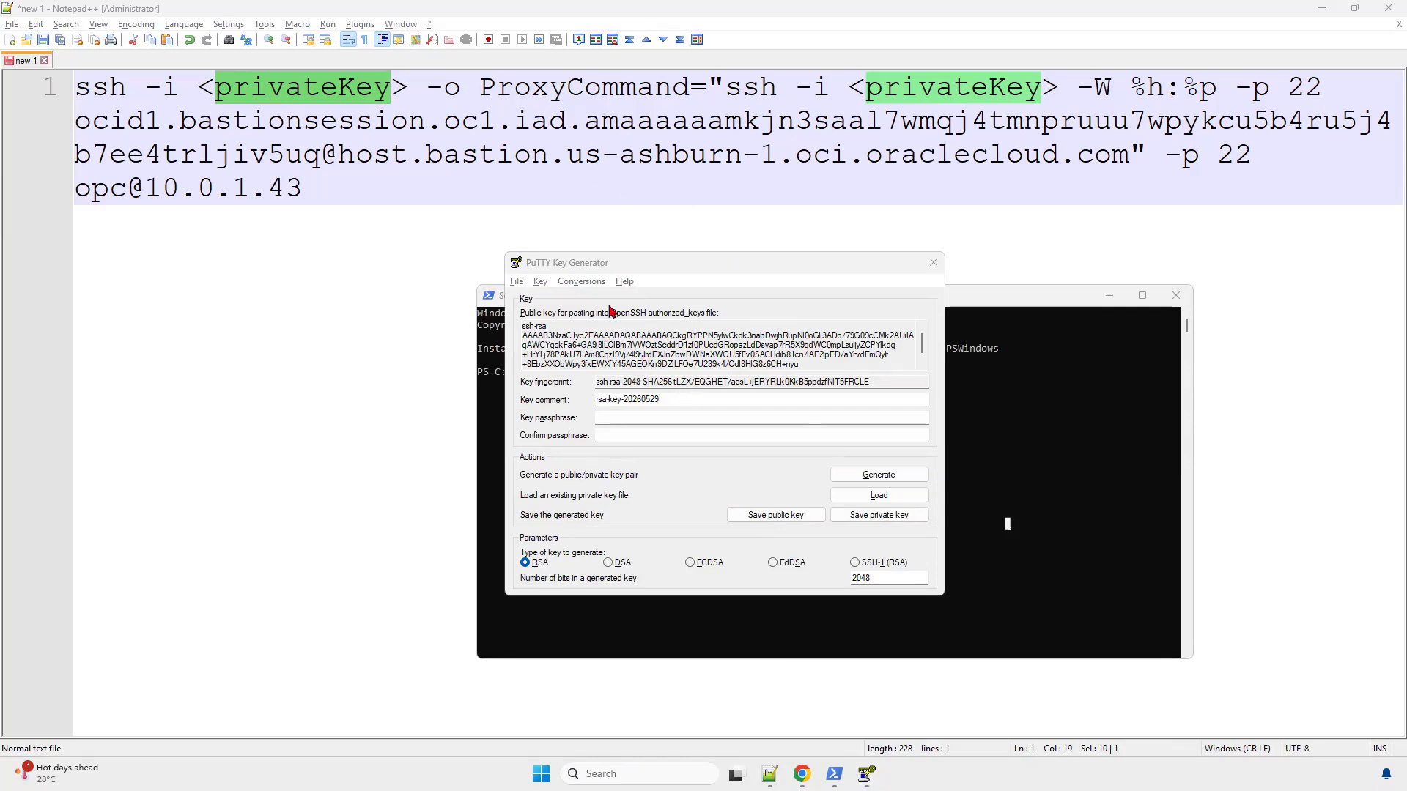
{"action": "left_click", "coordinate": [671, 263]}
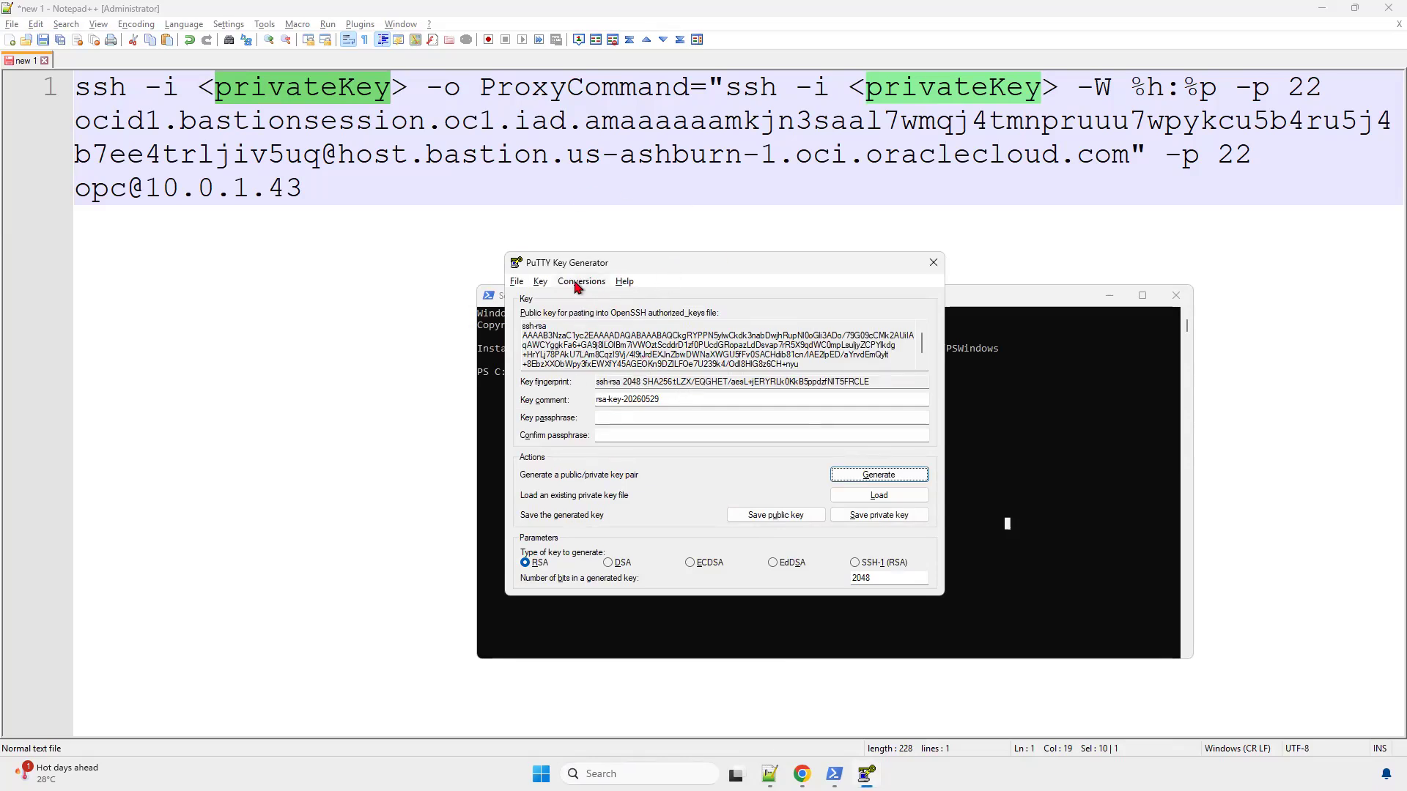
{"action": "left_click", "coordinate": [576, 285]}
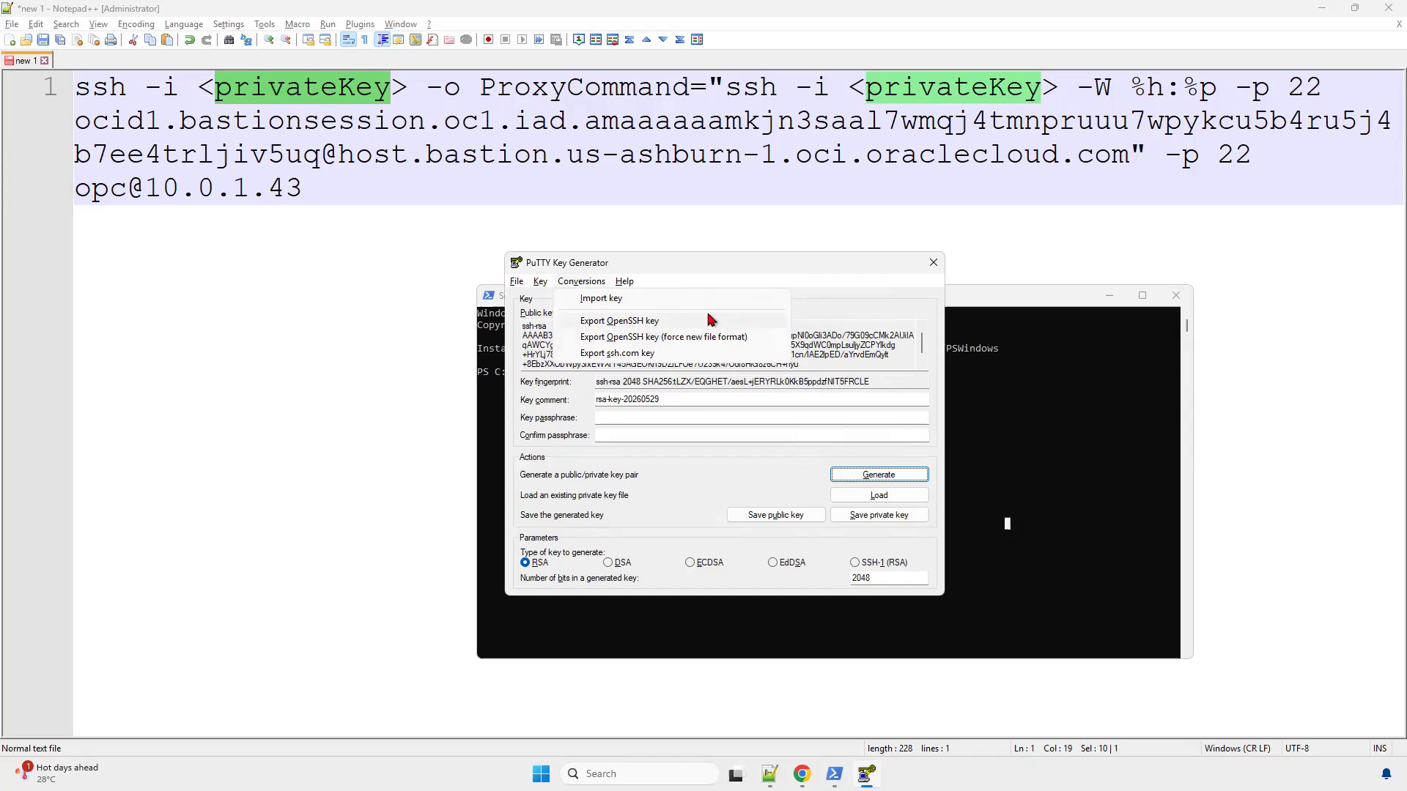
{"action": "left_click", "coordinate": [933, 263]}
Duplicate the SSH command line in Notepad++ and separate the two copies with two blank lines.
{"action": "left_click", "coordinate": [216, 95]}
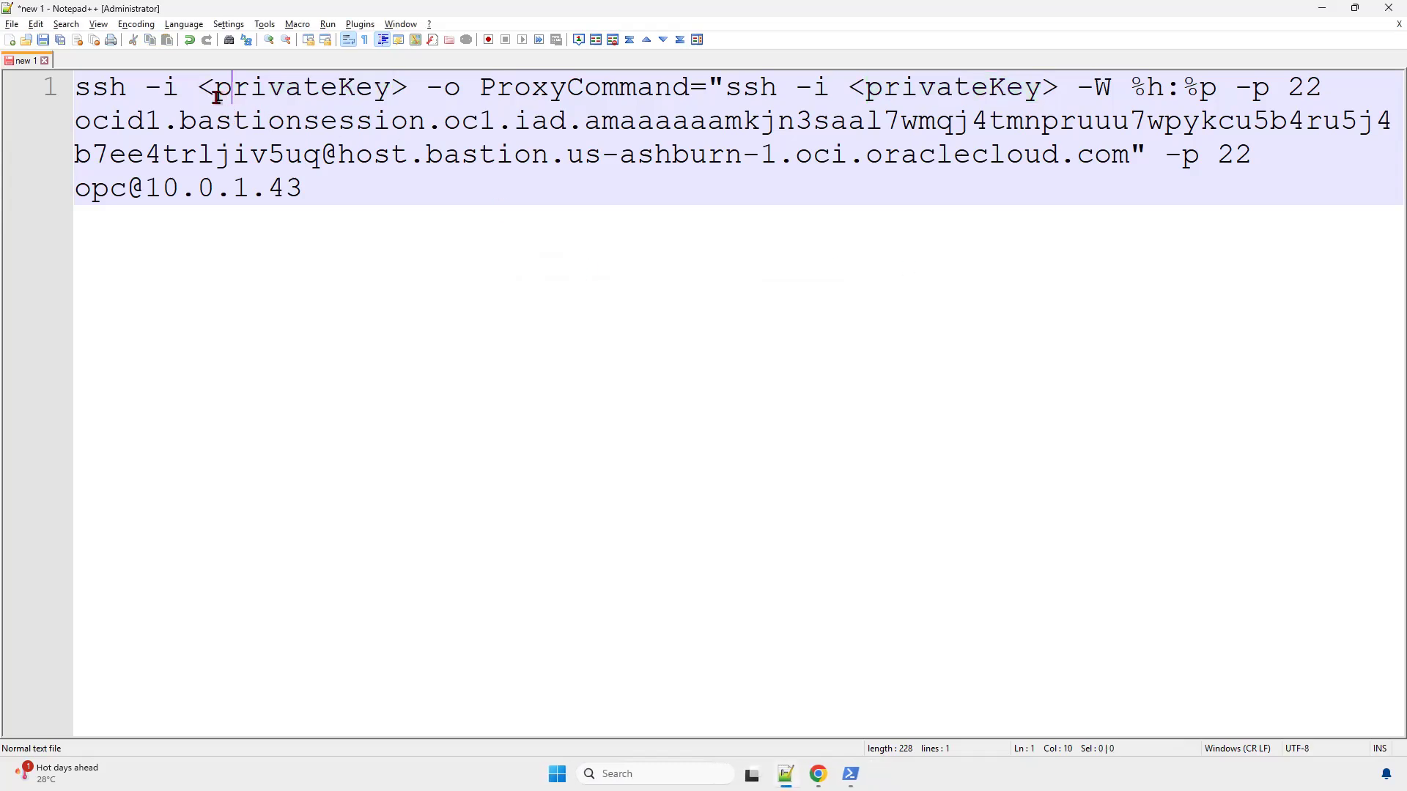
{"action": "left_click", "coordinate": [354, 192]}
{"action": "key", "text": "ctrl+d"}
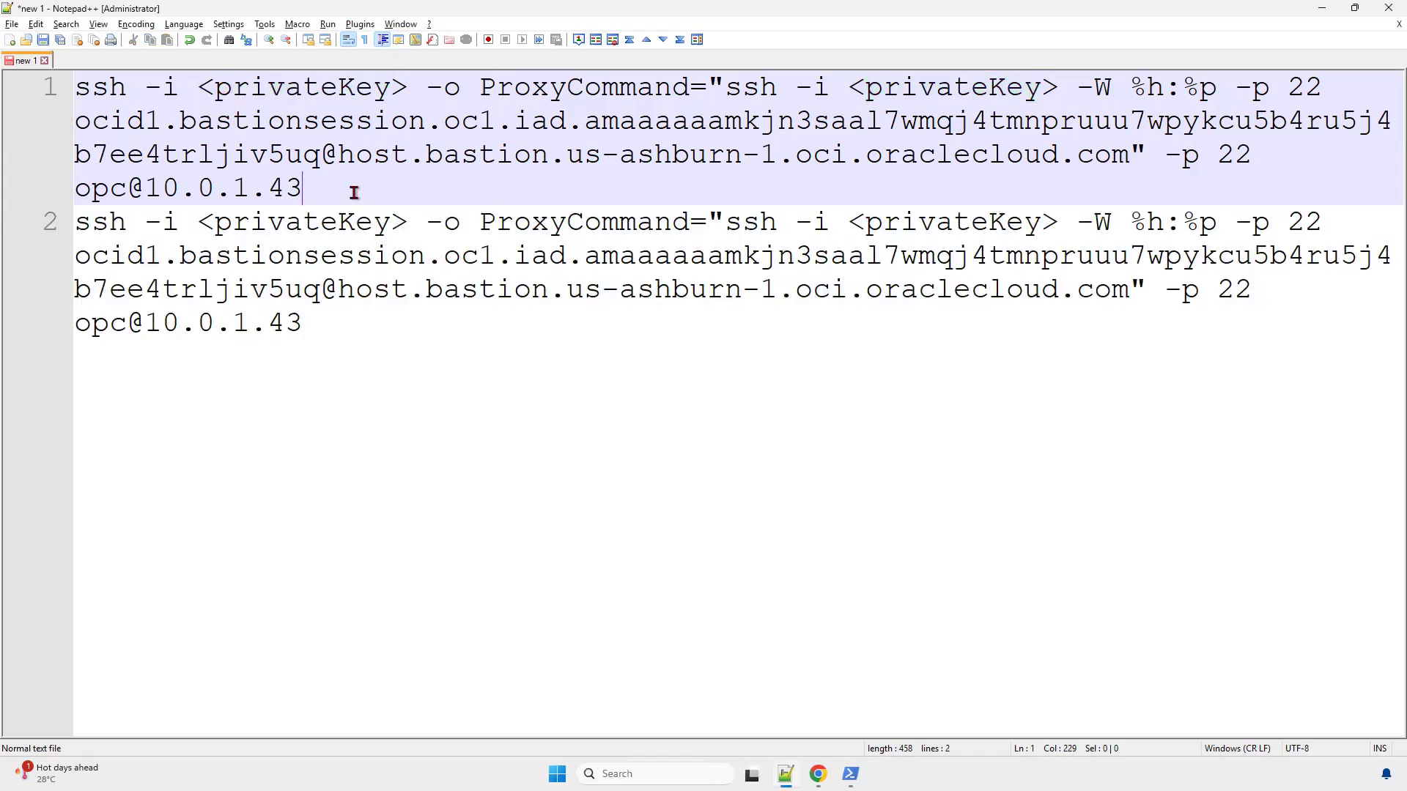
{"action": "key", "text": "Return"}
{"action": "key", "text": "Return"}
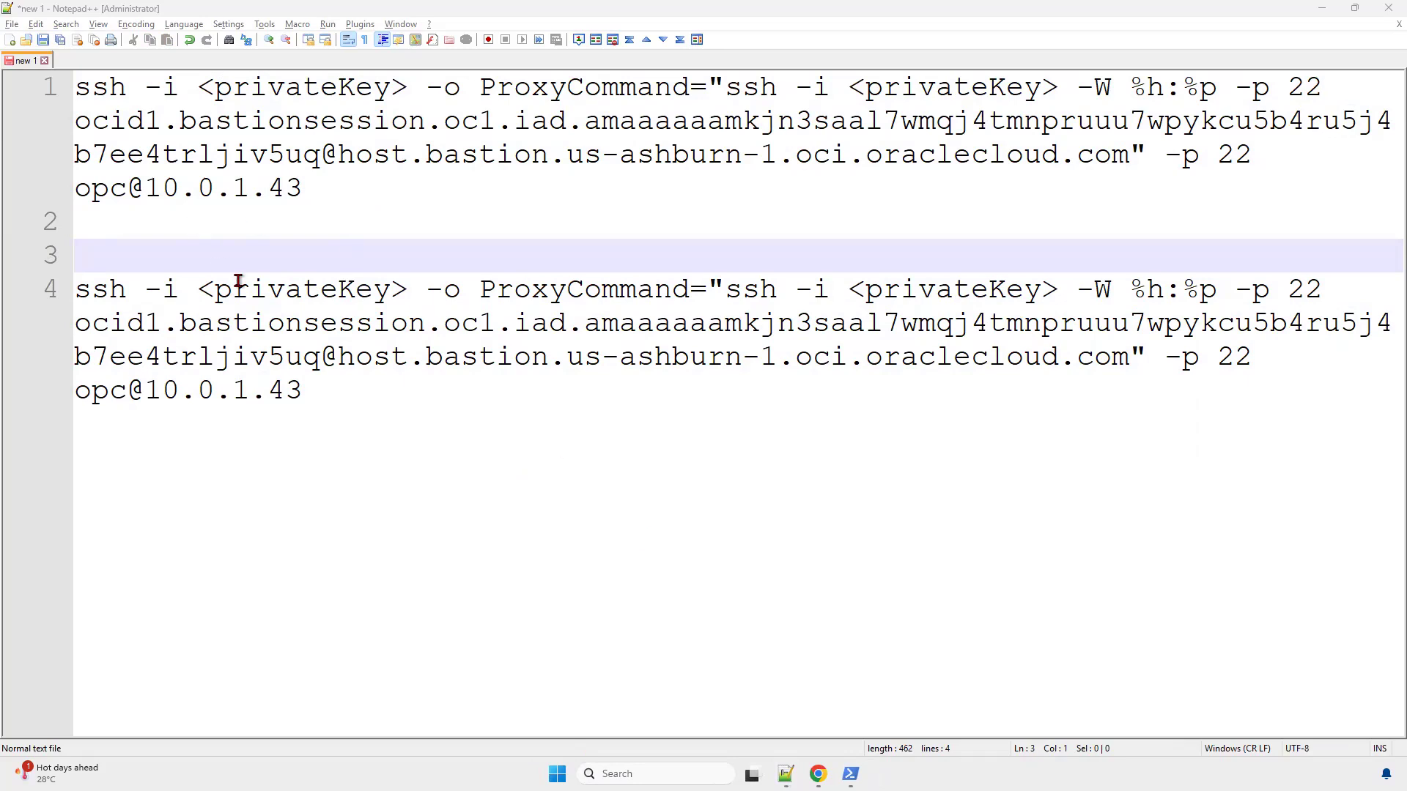
Replace both <privateKey> placeholders in the second SSH command with the path "E:\Compute\InstancePrivateKey.pem".
{"action": "left_click", "coordinate": [198, 290]}
{"action": "left_click", "coordinate": [408, 290], "text": "shift"}
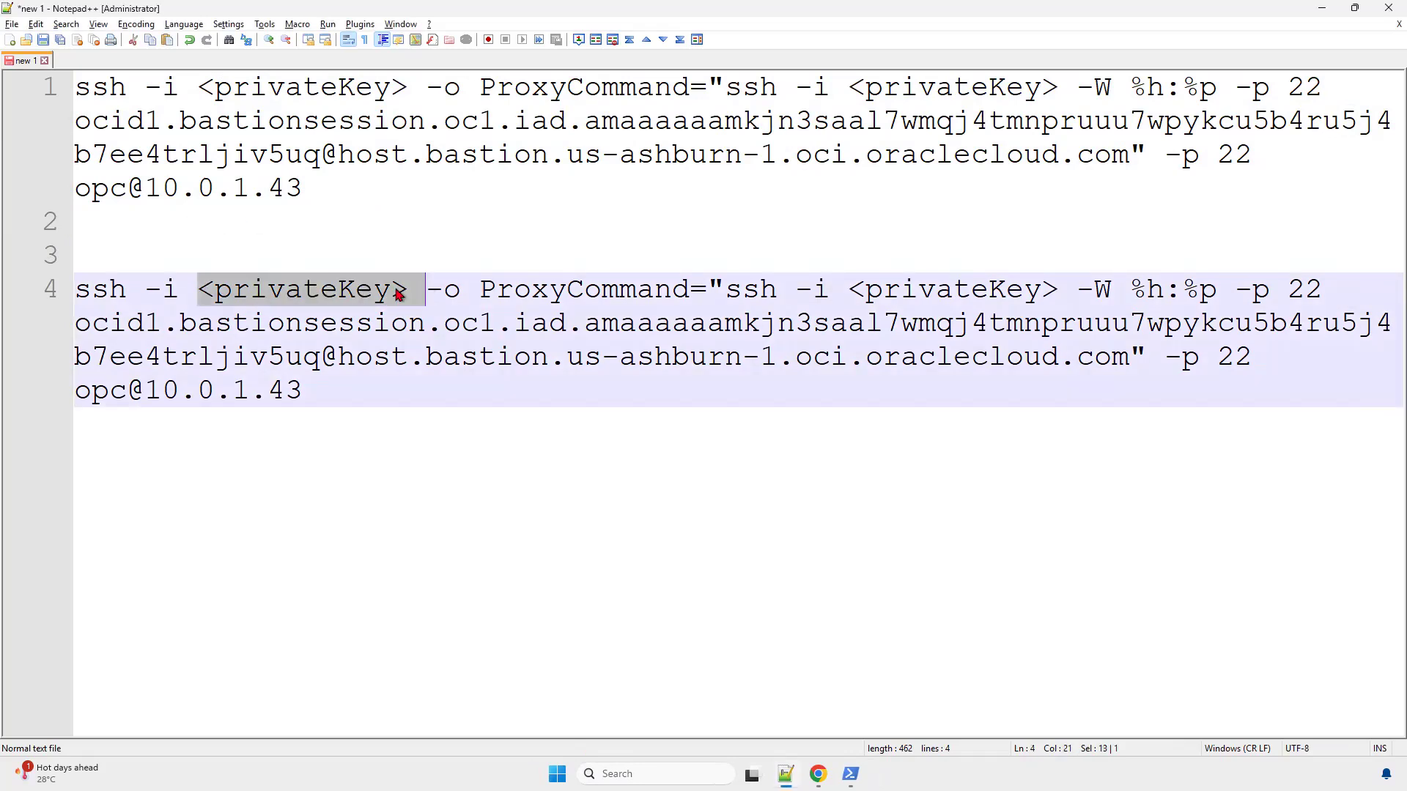
{"action": "key", "text": "ctrl+v"}
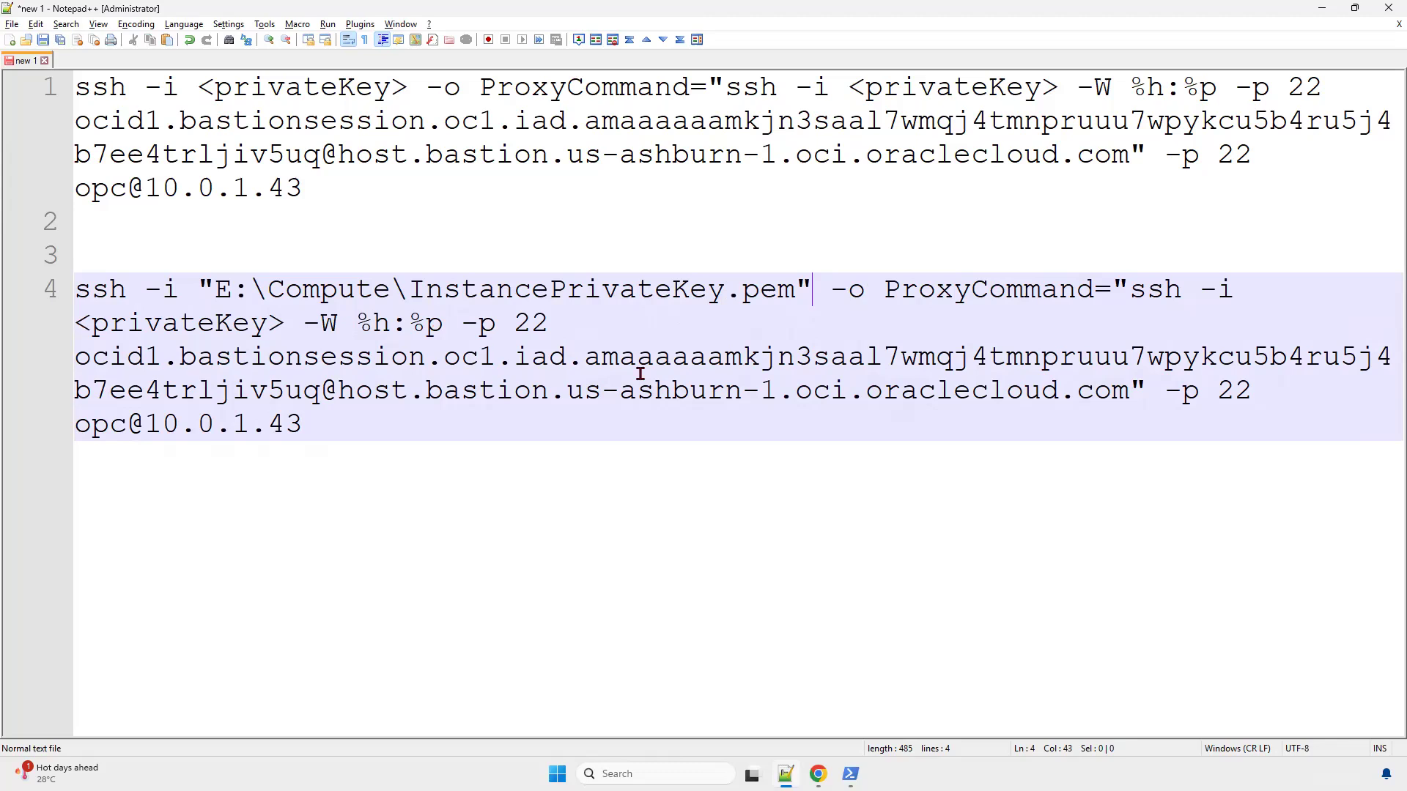
{"action": "left_click_drag", "start_coordinate": [285, 323], "coordinate": [76, 324]}
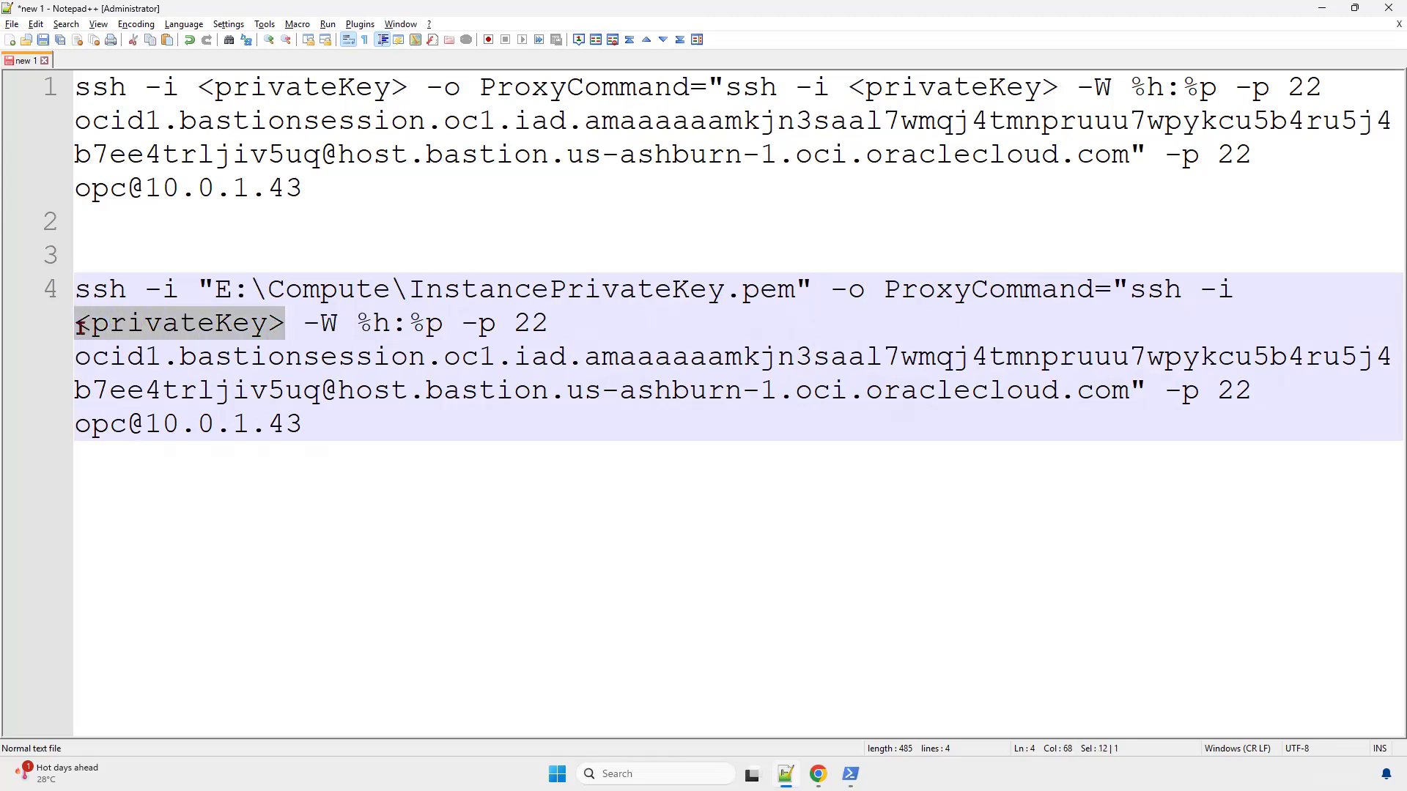
{"action": "key", "text": "ctrl+v"}
{"action": "scroll", "coordinate": [479, 430], "scroll_direction": "down", "scroll_amount": 1}
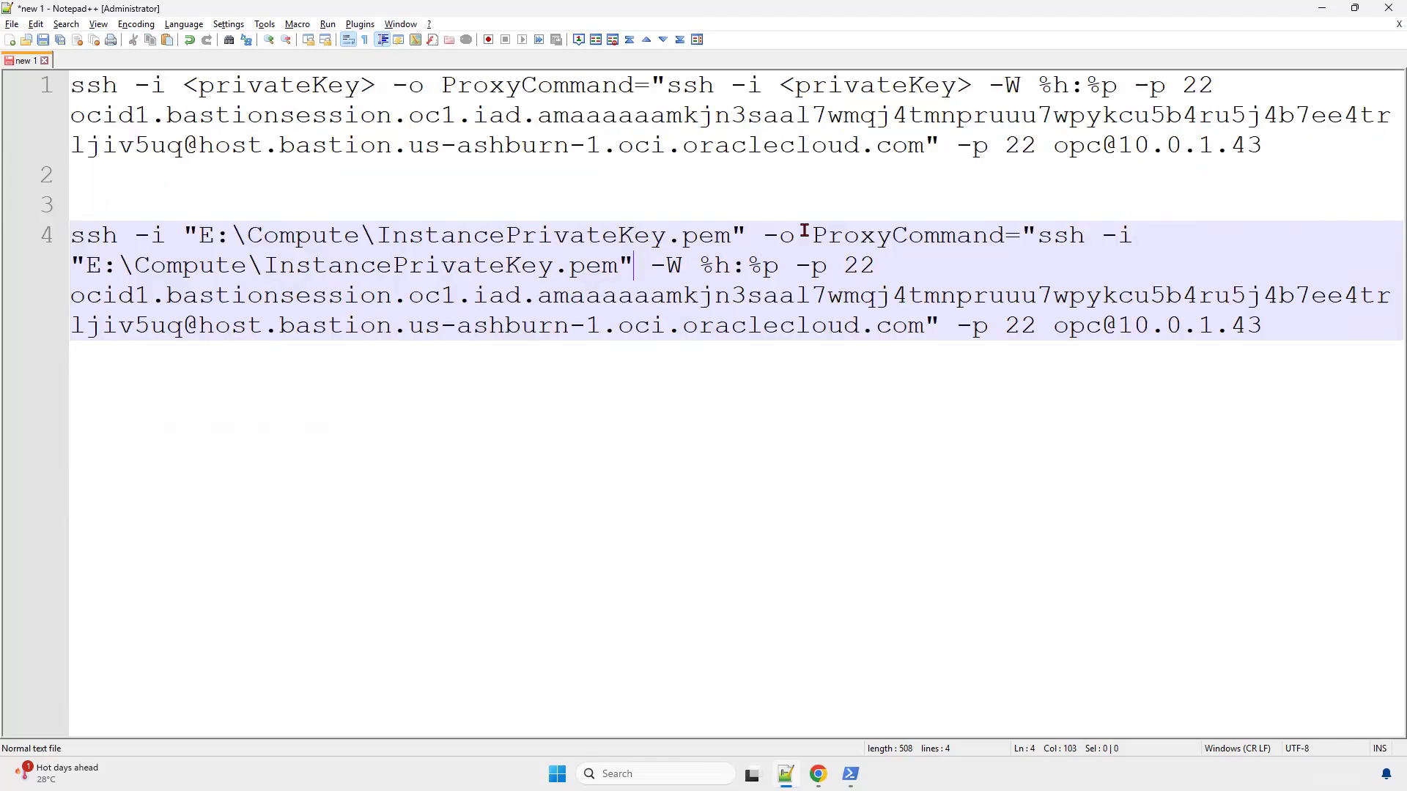
Insert StrictHostKeyChecking=no after the -o option, before ProxyCommand, in the second SSH command.
{"action": "left_click_drag", "start_coordinate": [796, 236], "coordinate": [767, 238]}
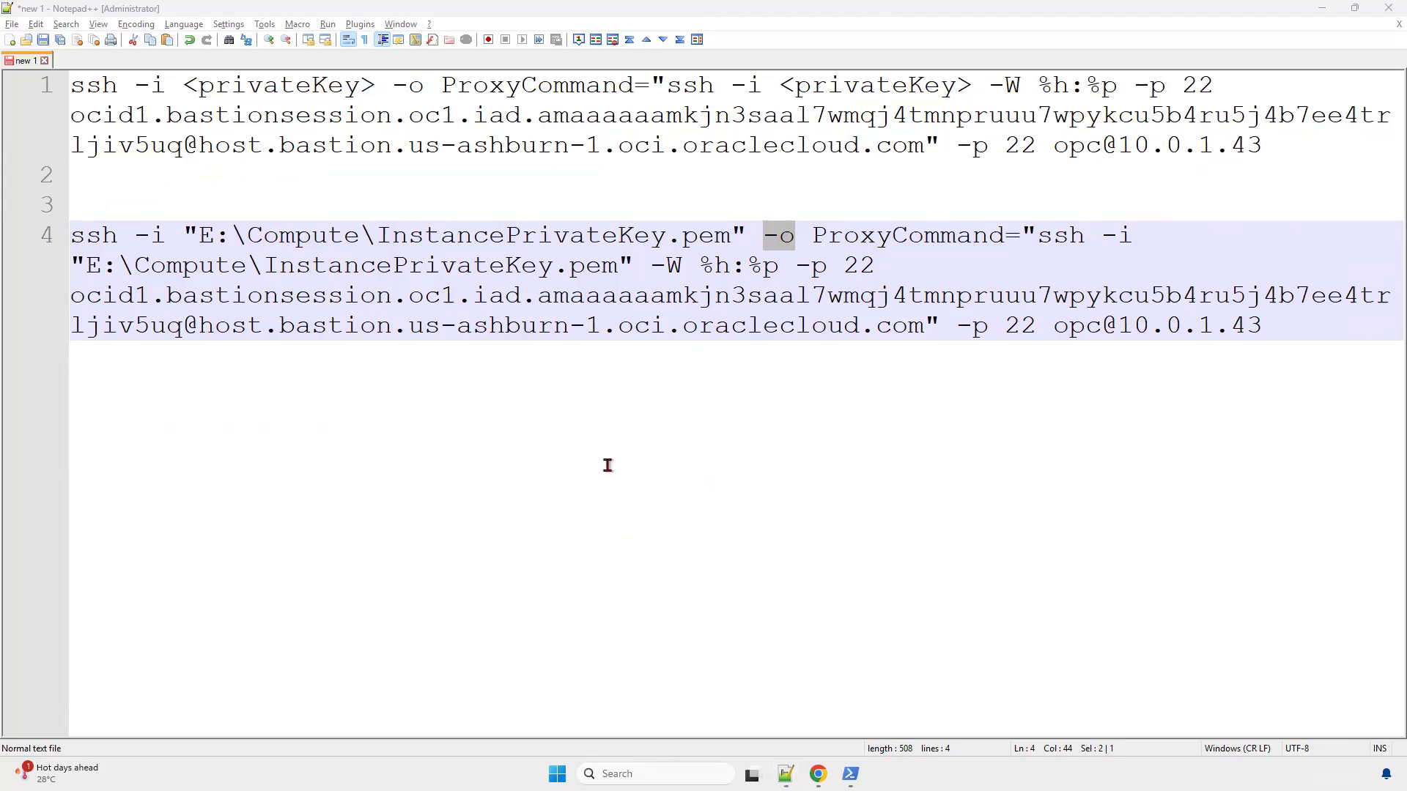
{"action": "left_click", "coordinate": [813, 235]}
{"action": "type", "text": "StrictHostKeyChecking=no"}
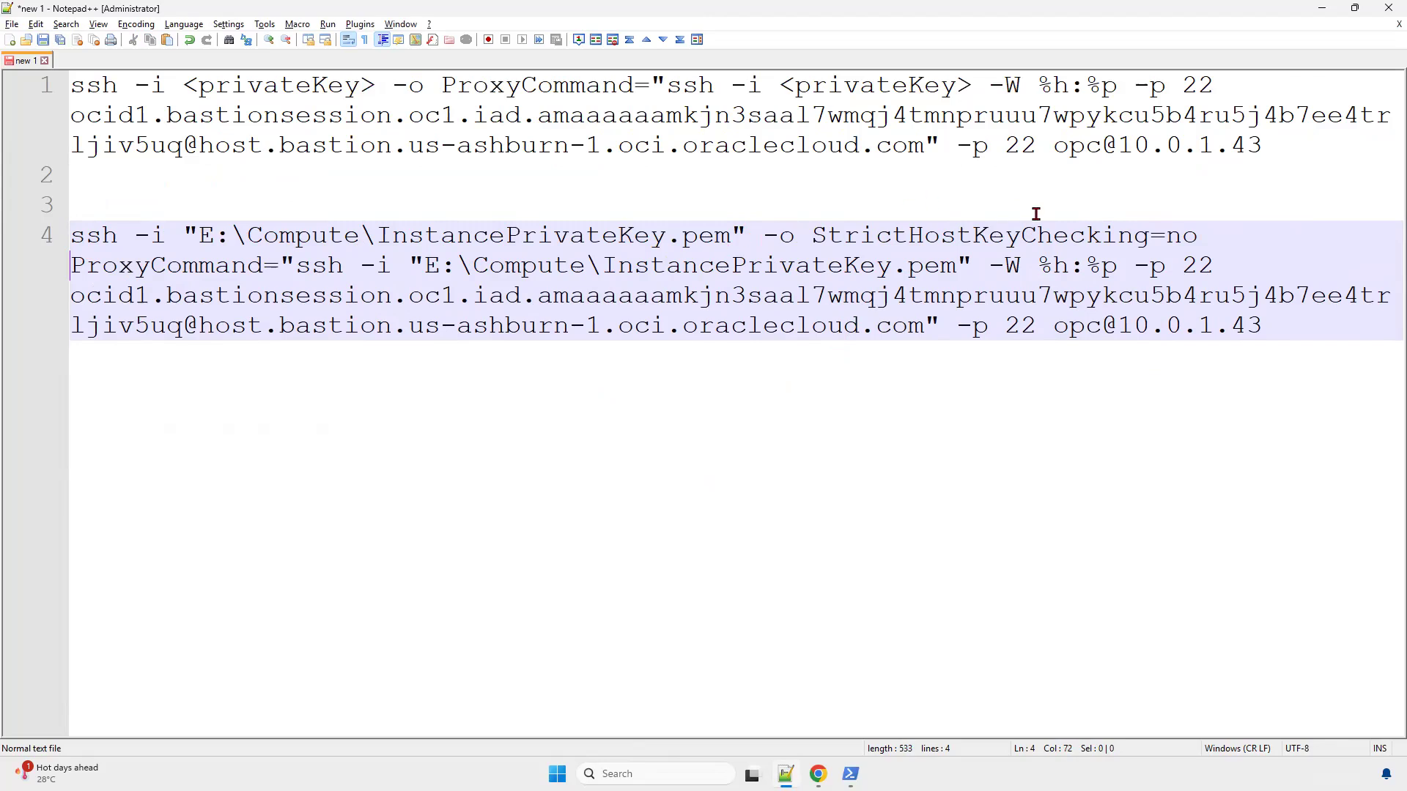
{"action": "left_click_drag", "start_coordinate": [1258, 328], "coordinate": [51, 250]}
{"action": "key", "text": "ctrl+c"}
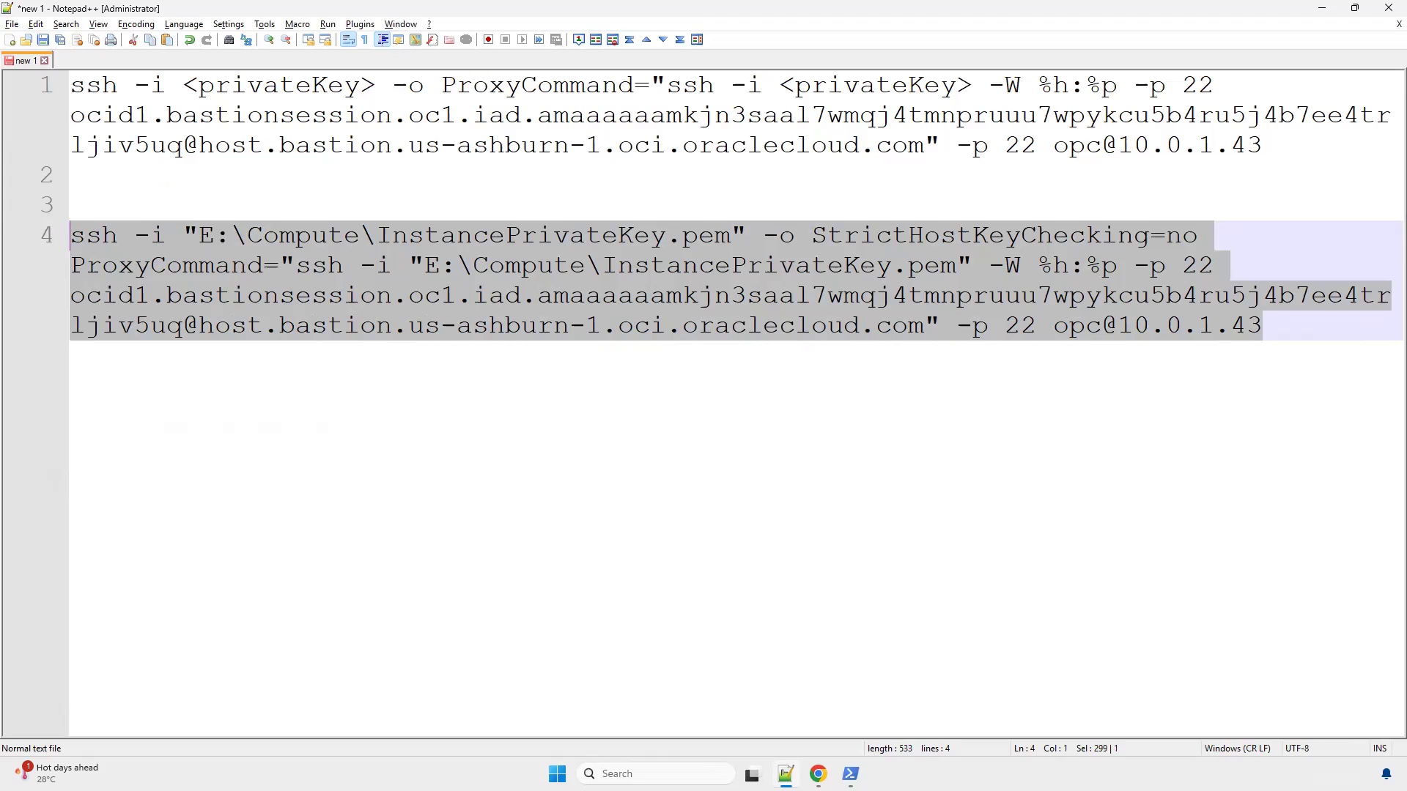
{"action": "mouse_move", "coordinate": [850, 774]}
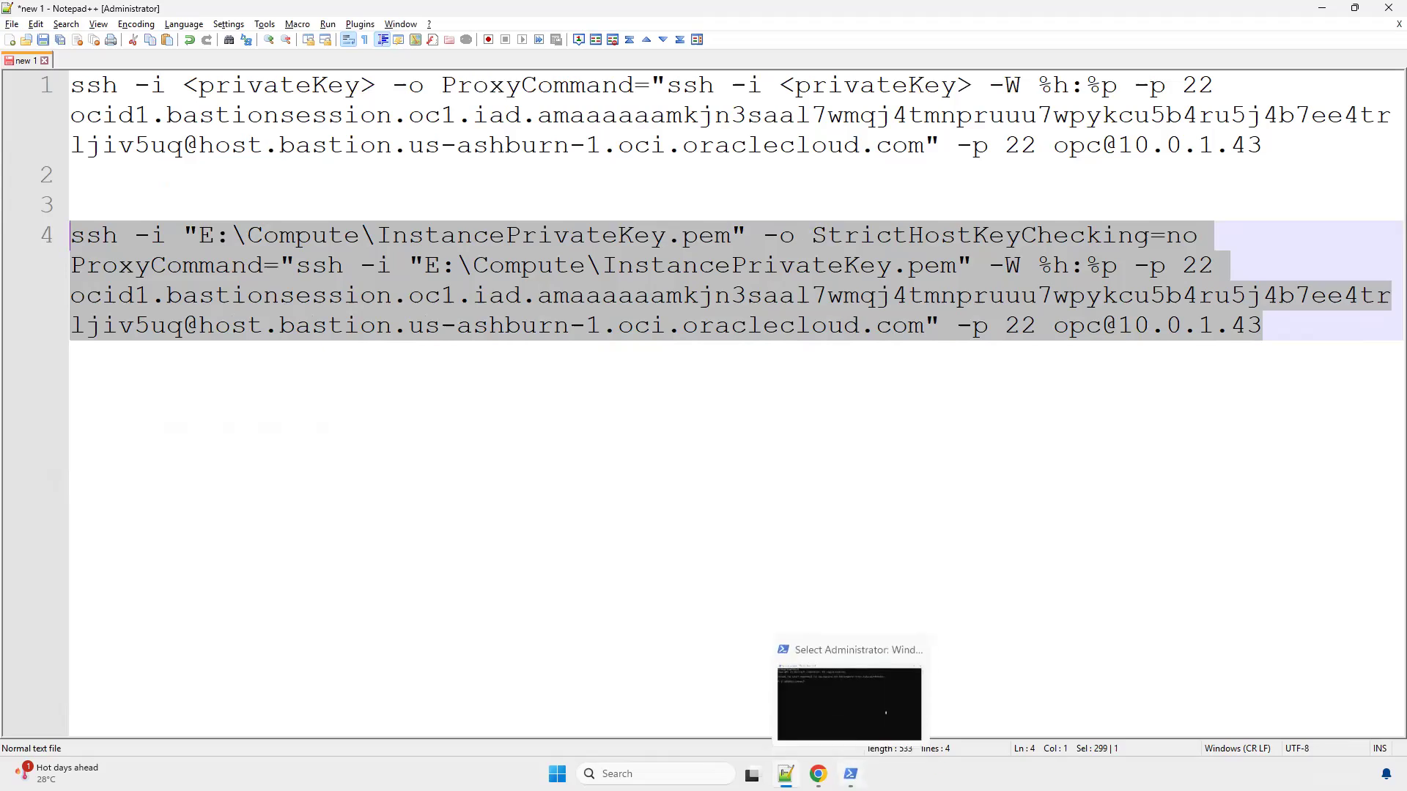
{"action": "left_click", "coordinate": [849, 700]}
{"action": "type", "text": "clear"}
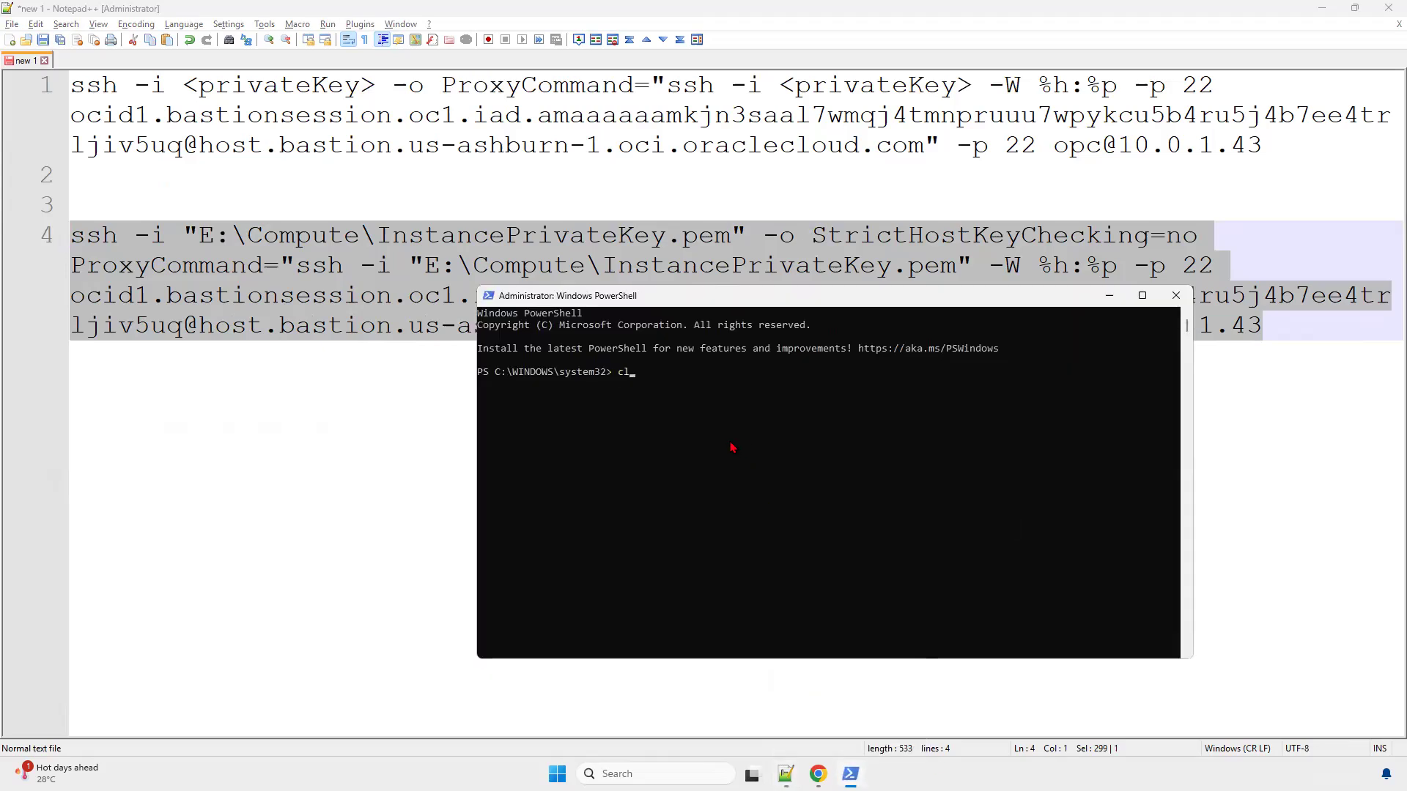
{"action": "key", "text": "Return"}
{"action": "key", "text": "Return"}
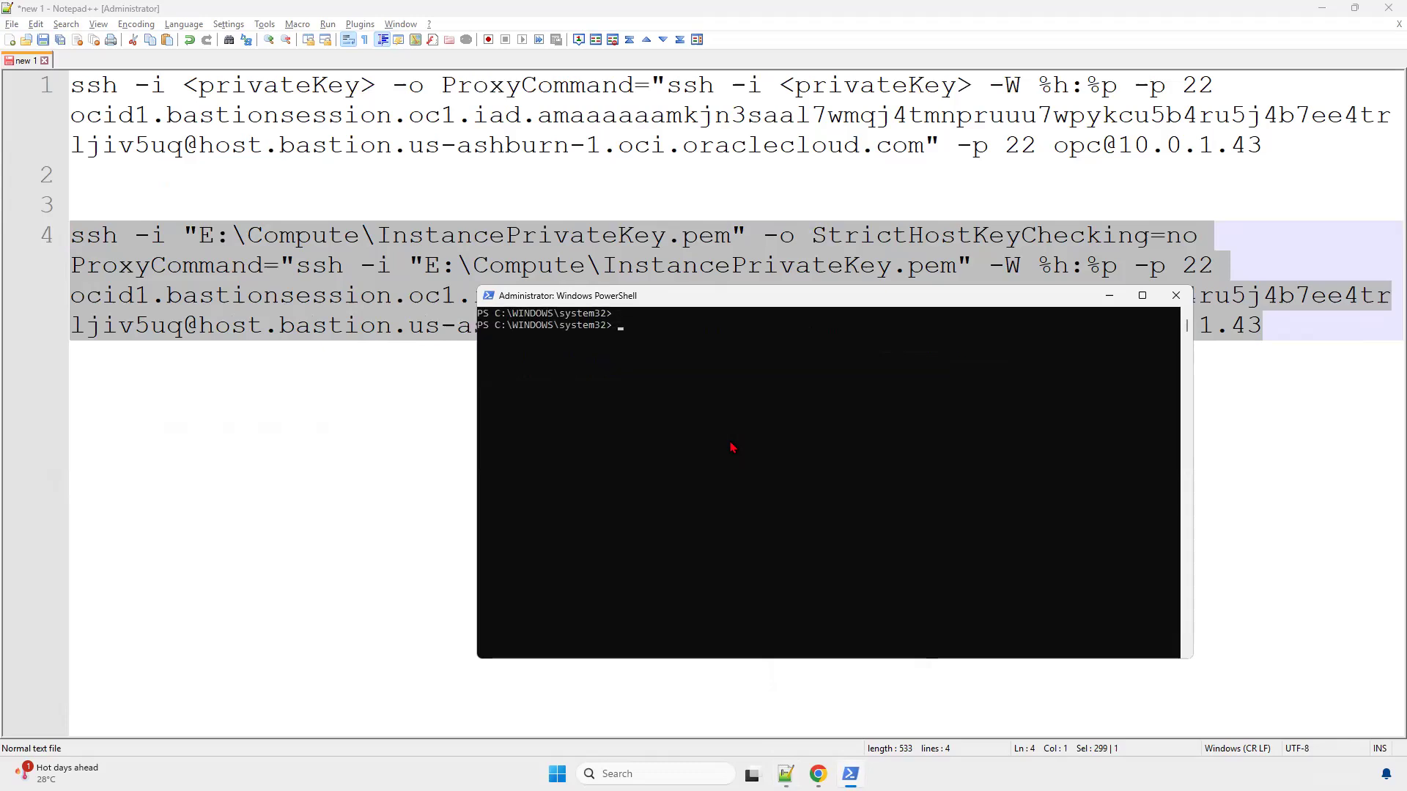
{"action": "key", "text": "Return"}
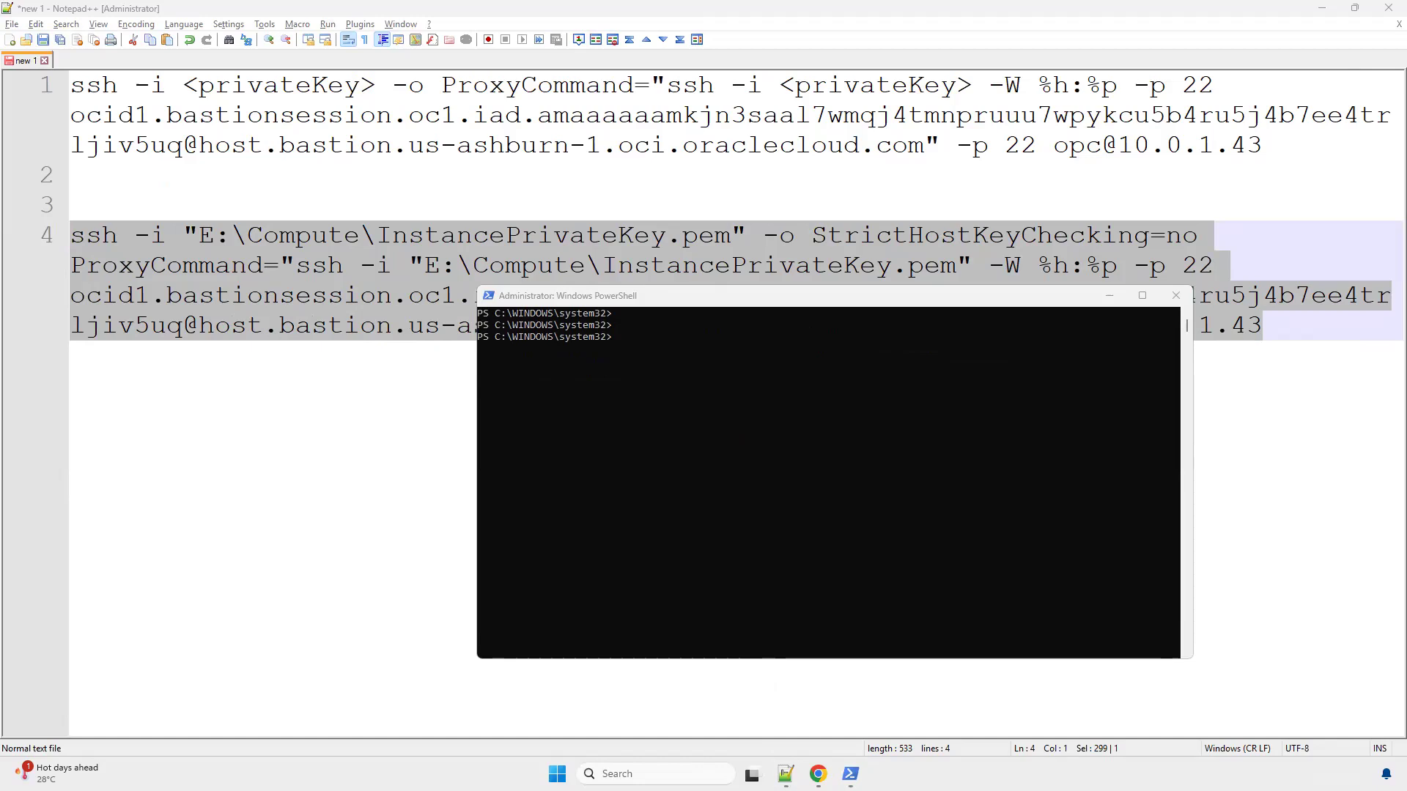
{"action": "left_click", "coordinate": [655, 380]}
{"action": "right_click", "coordinate": [645, 350]}
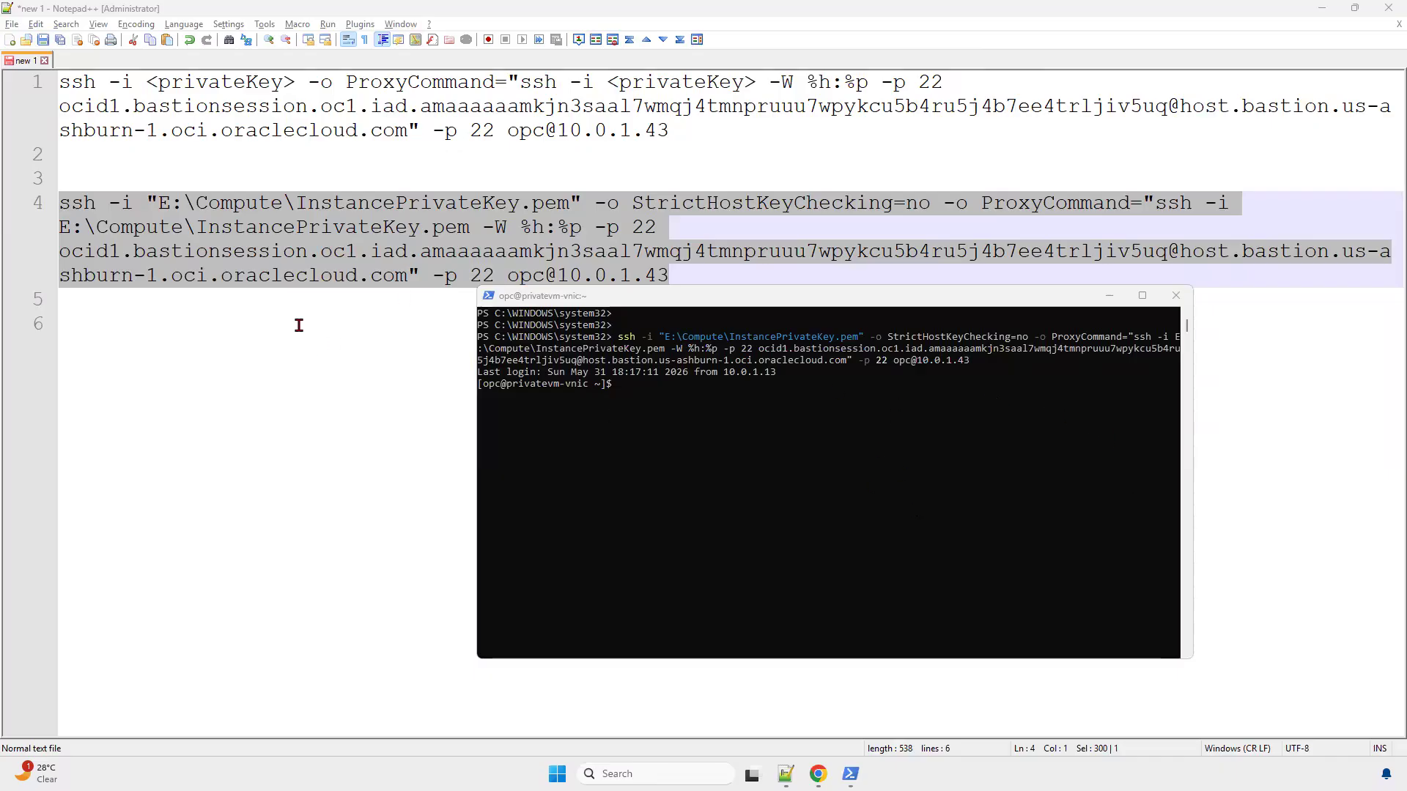
Review the -o options around StrictHostKeyChecking=no and ProxyCommand in the edited command, and check the connected PowerShell session's prompt.
{"action": "left_click", "coordinate": [299, 325]}
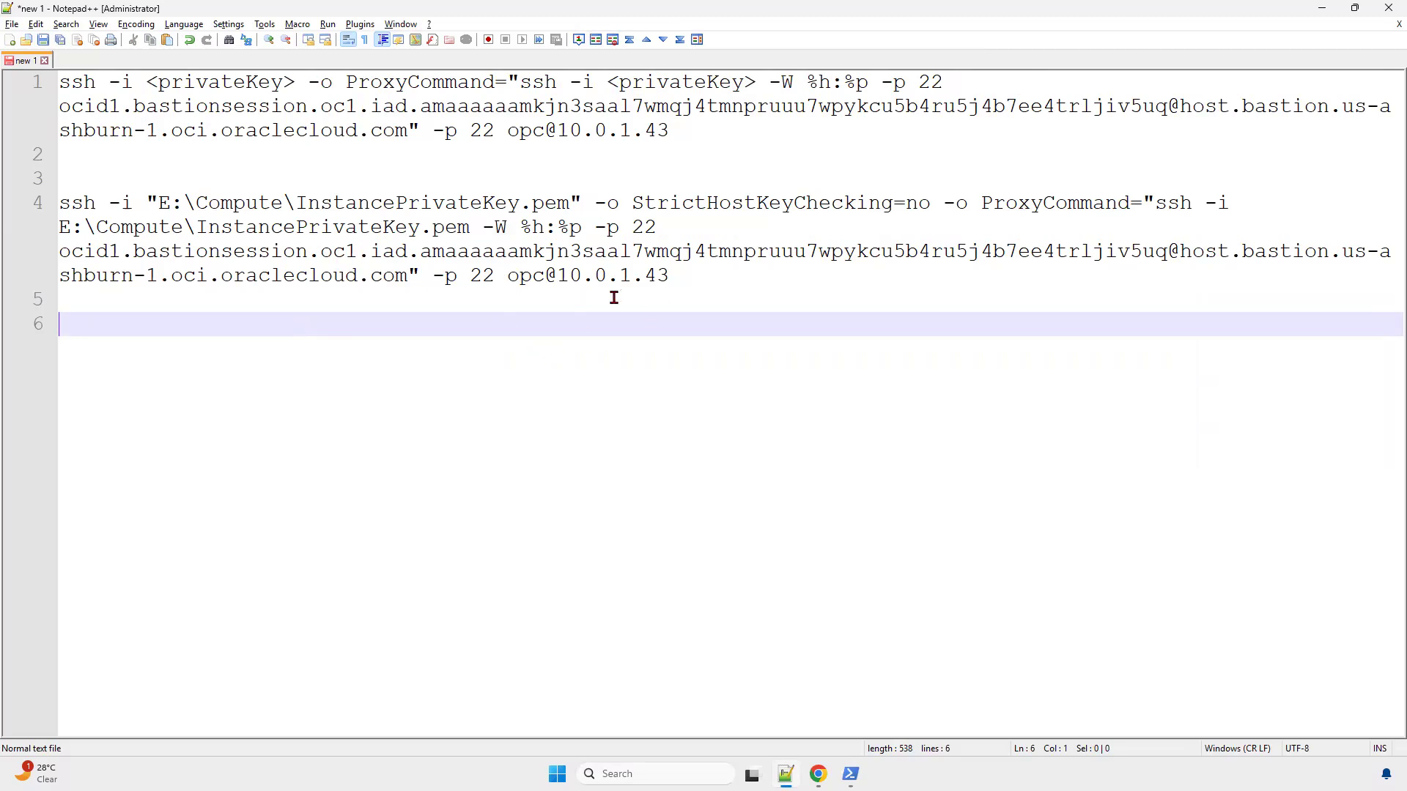
{"action": "left_click", "coordinate": [600, 203]}
{"action": "left_click_drag", "start_coordinate": [631, 203], "coordinate": [962, 203]}
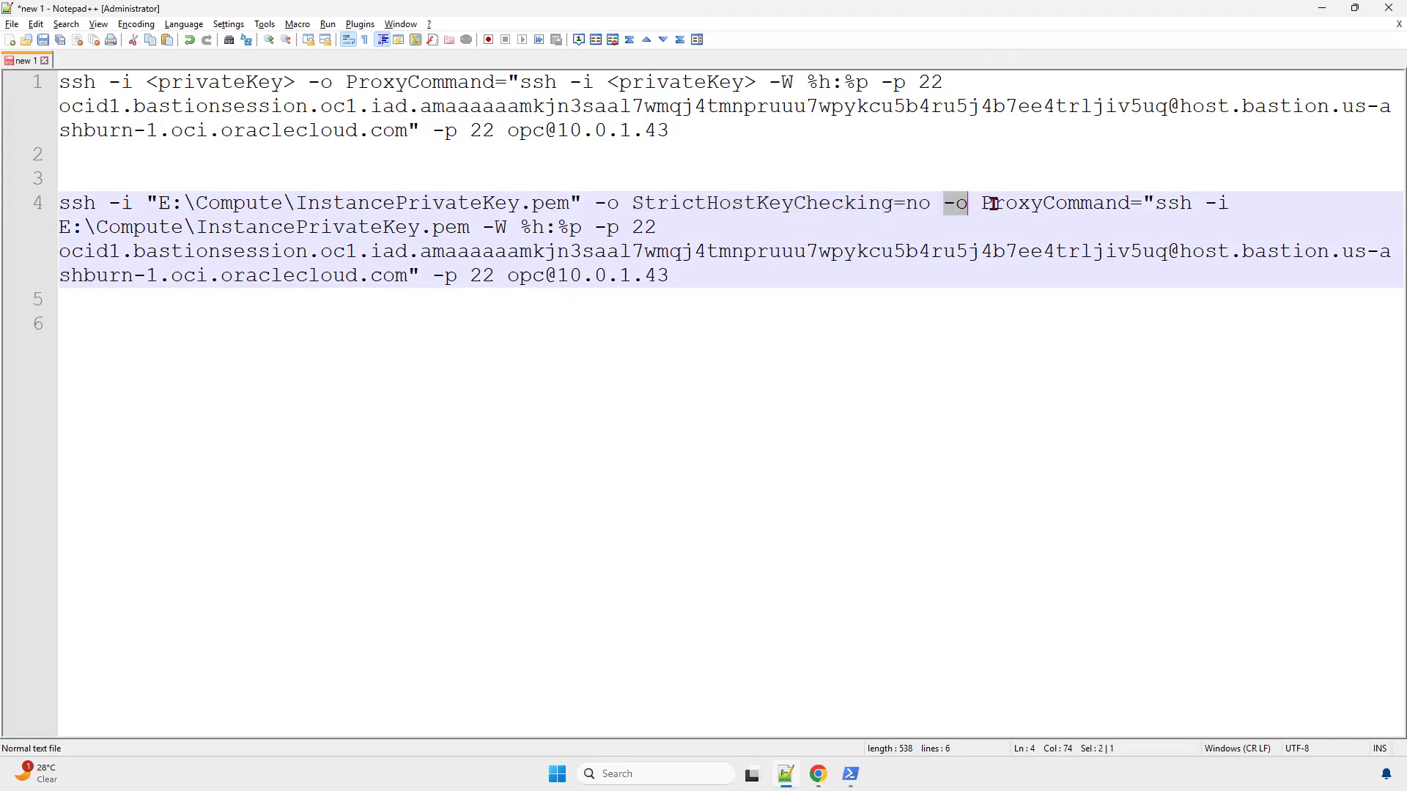
{"action": "left_click", "coordinate": [985, 203]}
{"action": "left_click", "coordinate": [850, 774]}
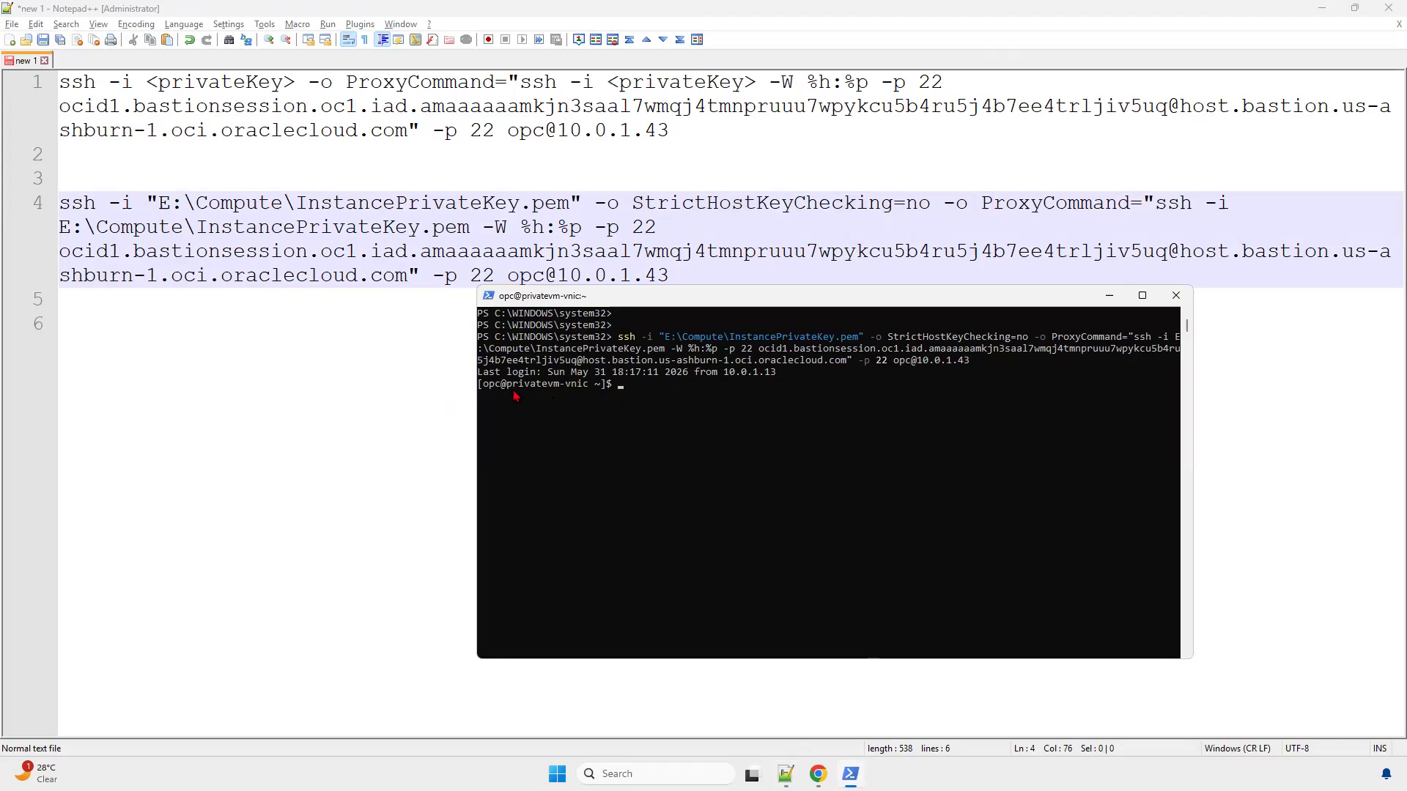
{"action": "left_click", "coordinate": [650, 384]}
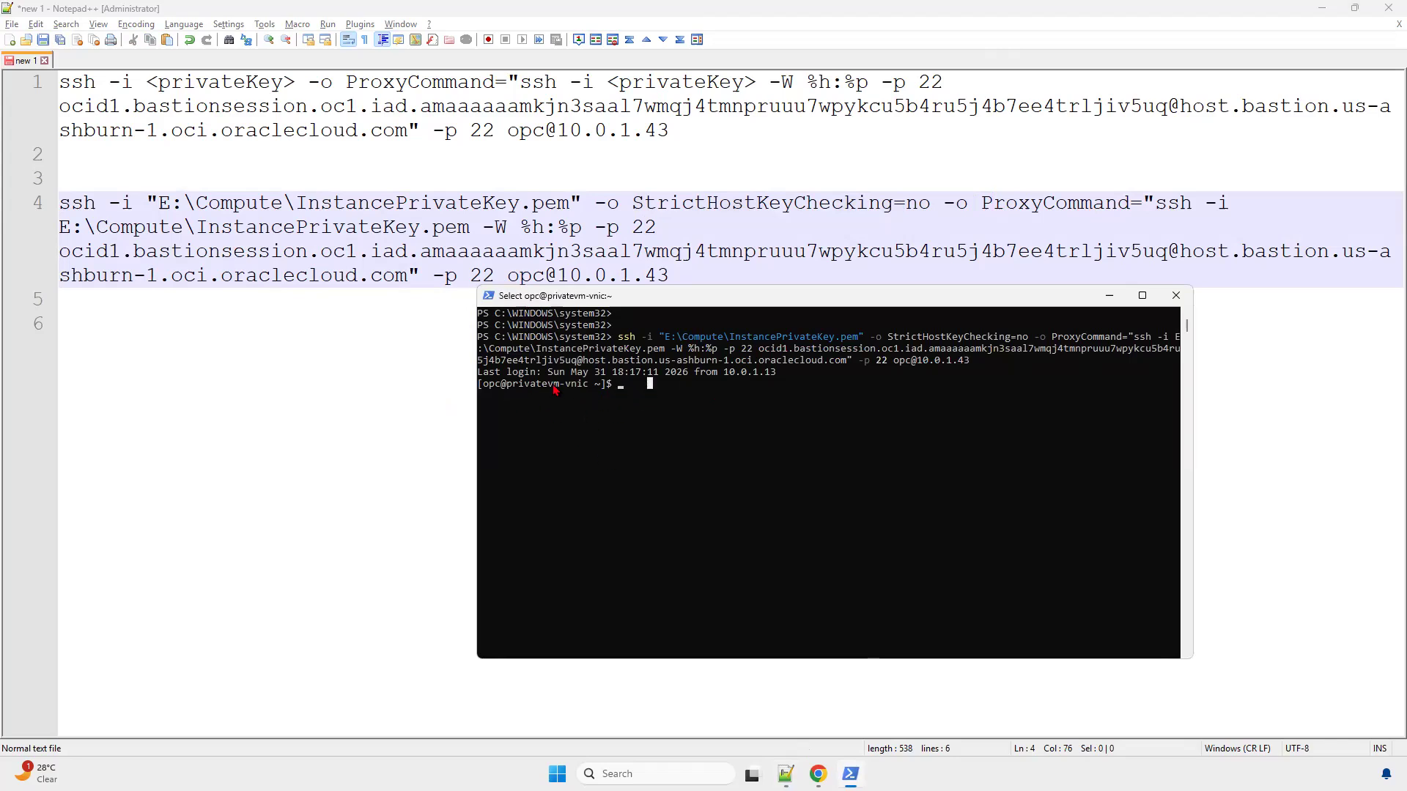